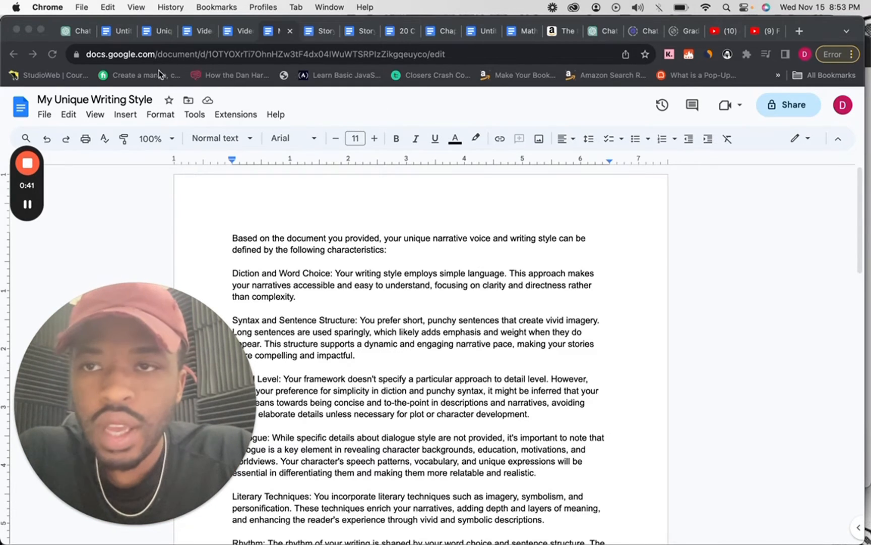
Open the Unique Writing Voice Framework document and review its list of voice elements down to the writing example heading.
left_click(76, 31)
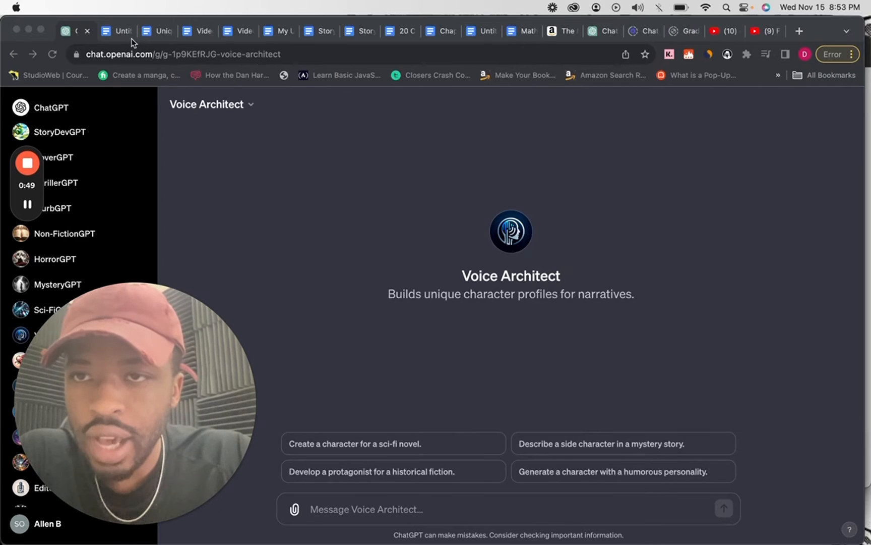
left_click(157, 35)
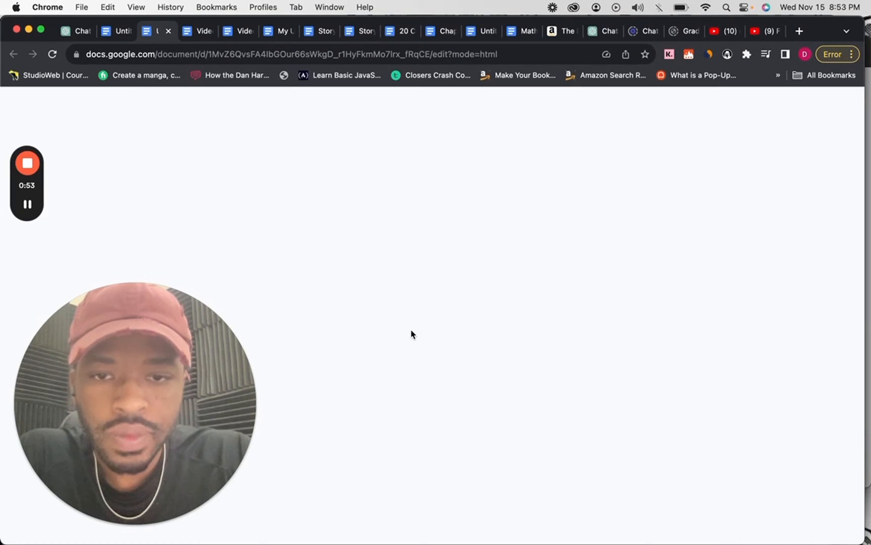
scroll(413, 302, "down", 2)
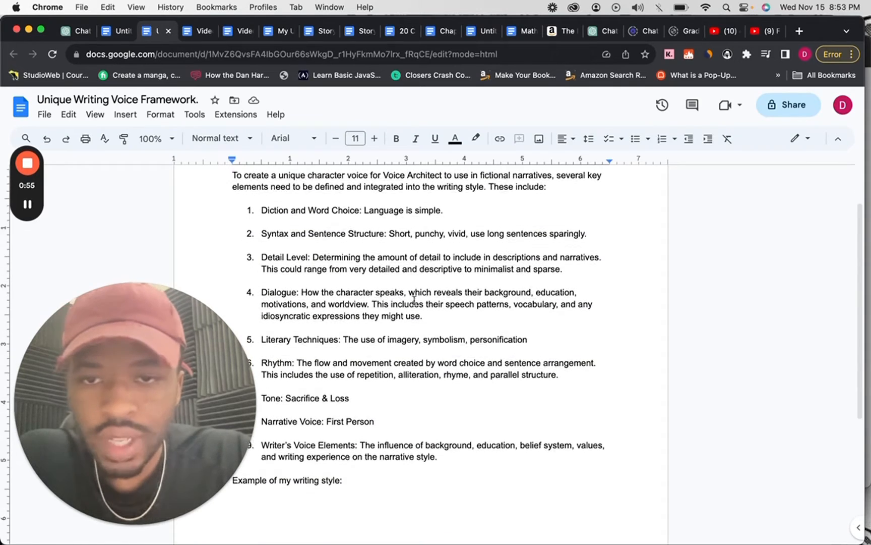
scroll(414, 301, "up", 1)
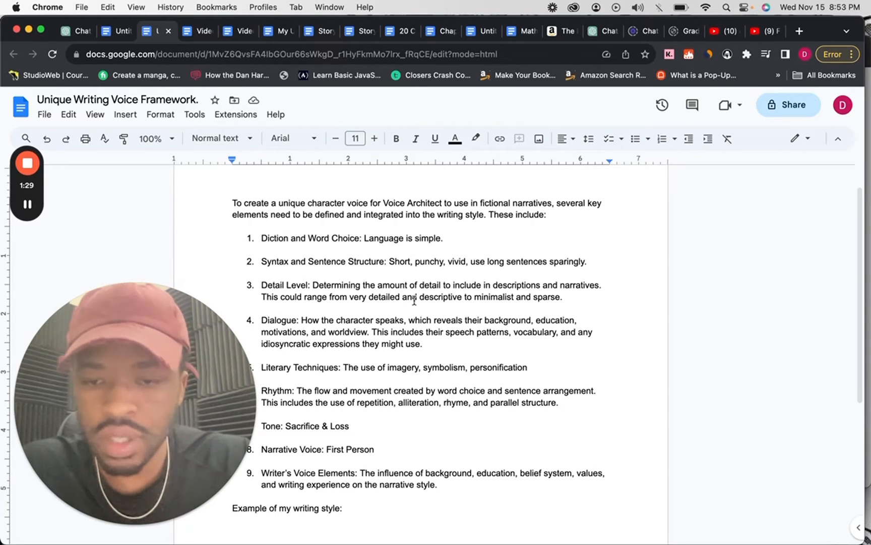
scroll(414, 301, "down", 2)
scroll(414, 300, "up", 3)
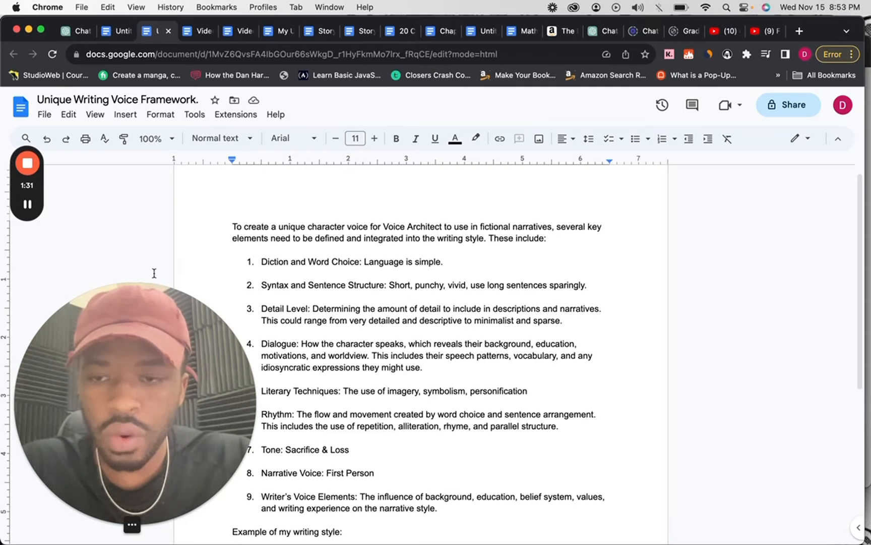
scroll(351, 464, "down", 1)
scroll(352, 464, "down", 1)
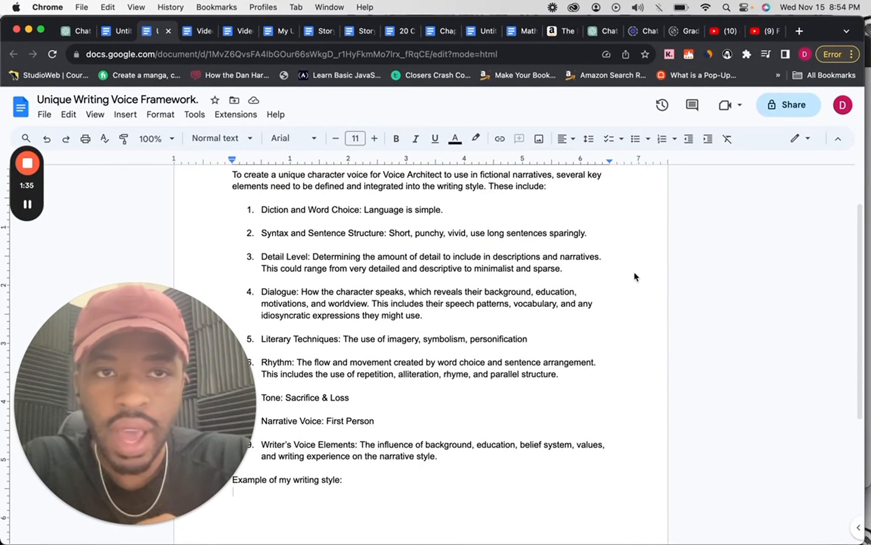
Switch to the Amazon Kindle sample of The Black Heart and examine the opening of Chapter 1.
left_click(557, 31)
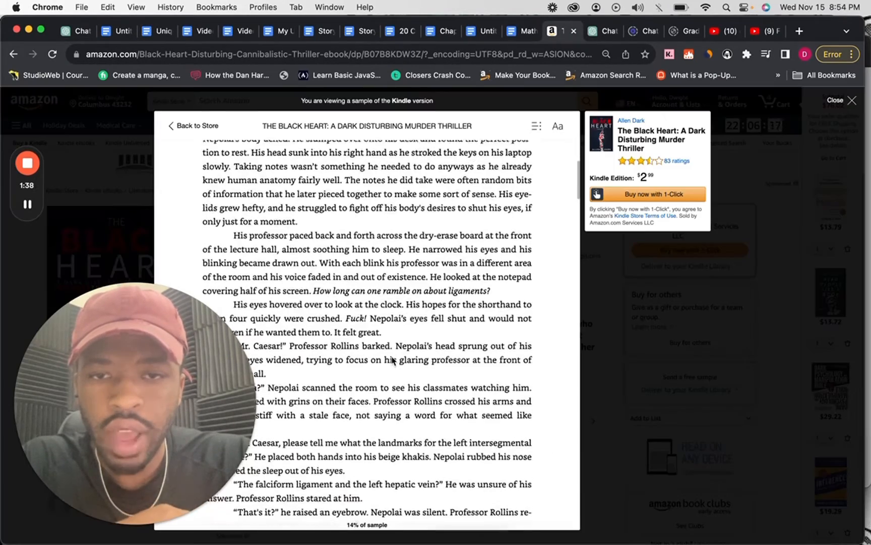
scroll(392, 361, "down", 3)
scroll(281, 230, "up", 3)
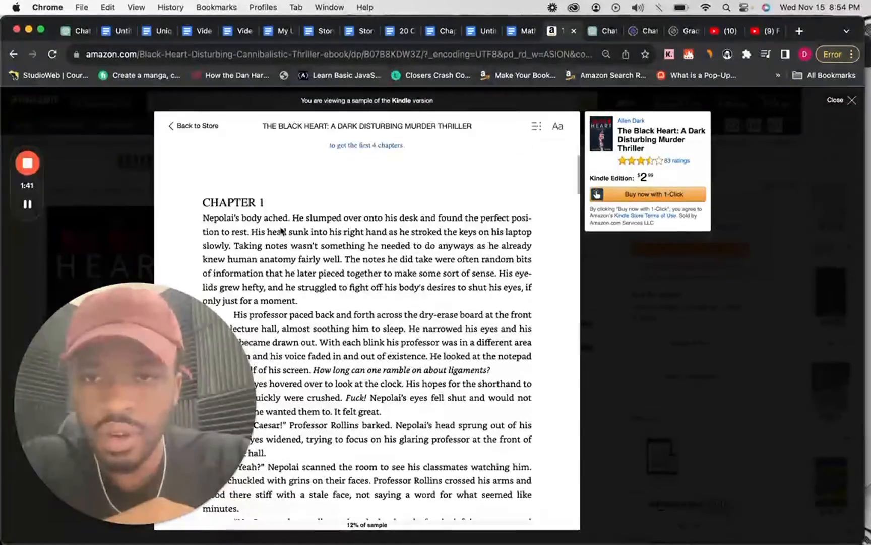
scroll(280, 230, "down", 5)
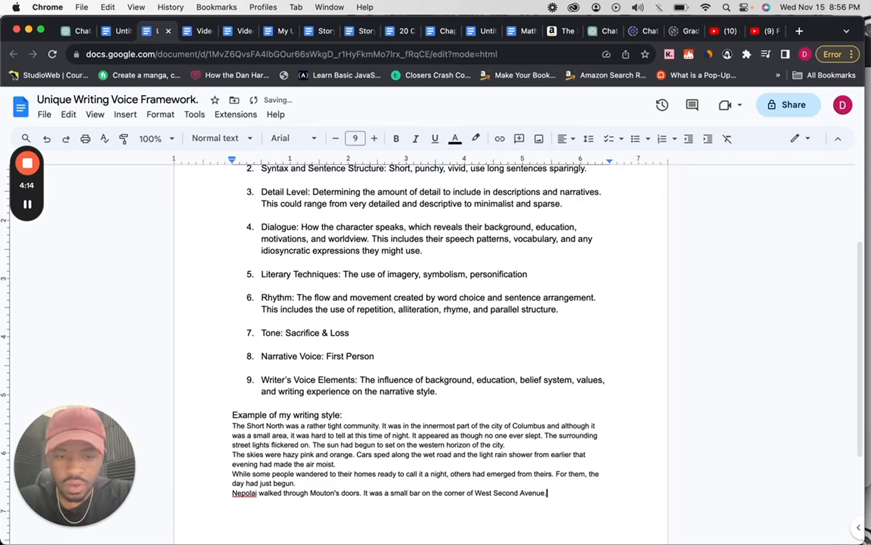
Merge the sample paragraphs starting "While some people" and "Nepolai walked" into the "The skies were hazy" paragraph by removing their line breaks.
left_click(232, 503)
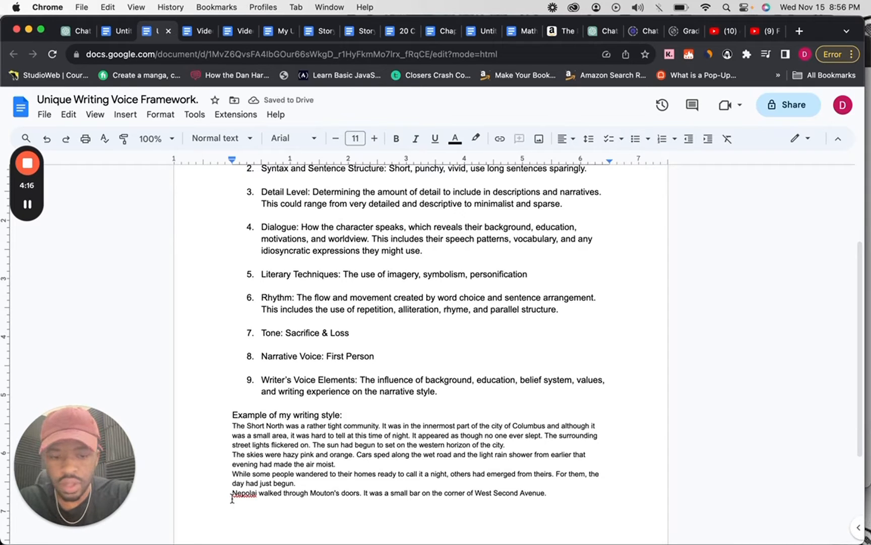
key("Up")
key("BackSpace")
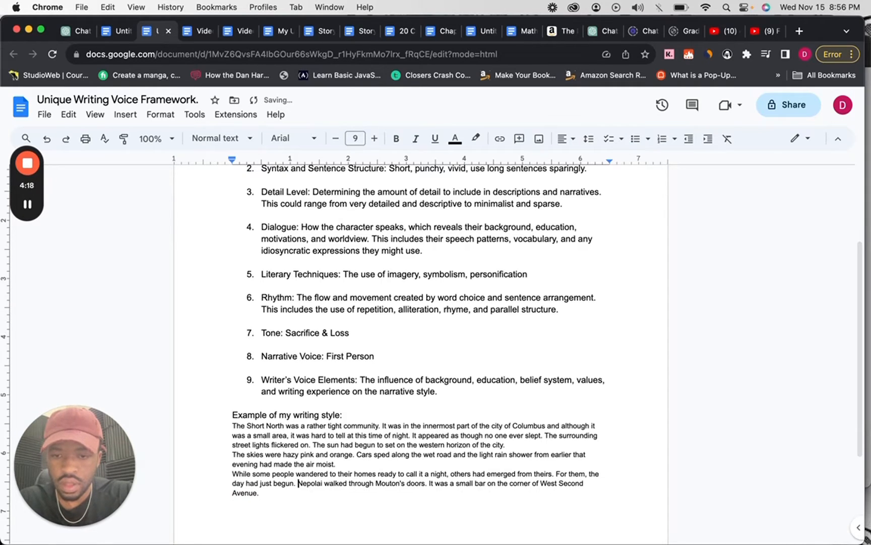
left_click(232, 475)
key("BackSpace")
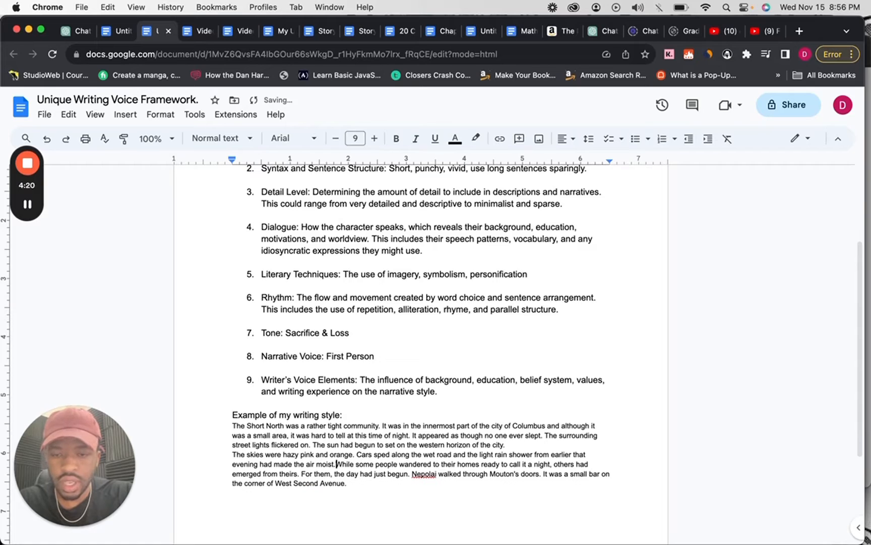
Download the framework document as a Word file and attach it to a new message in ChatGPT's Voice Architect.
left_click(44, 115)
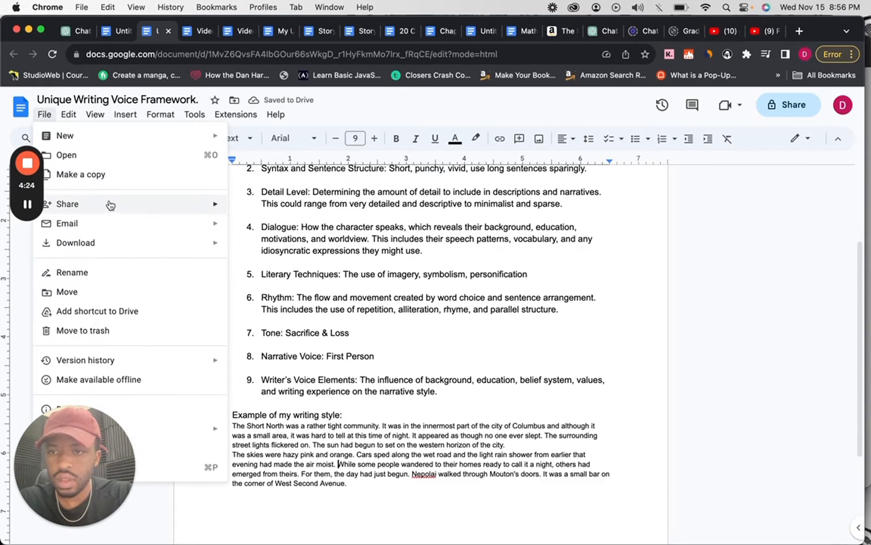
mouse_move(165, 248)
left_click(254, 247)
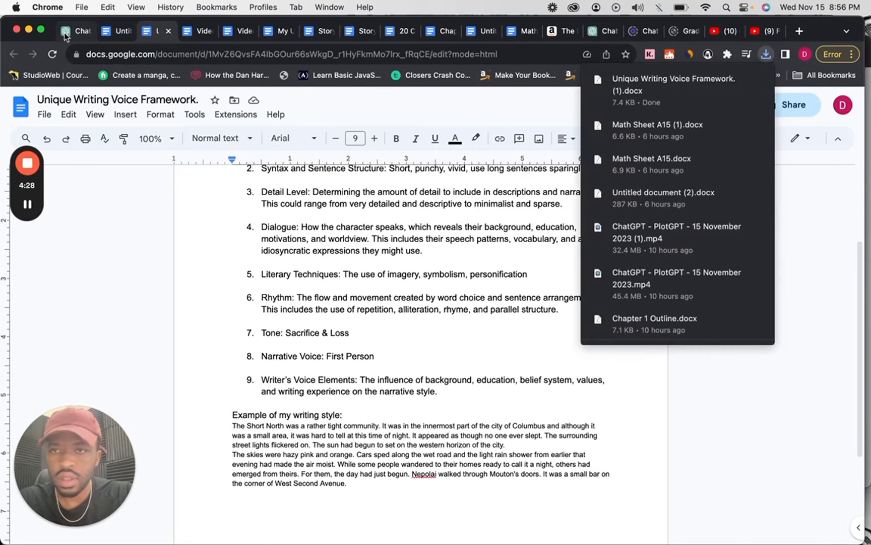
left_click(65, 33)
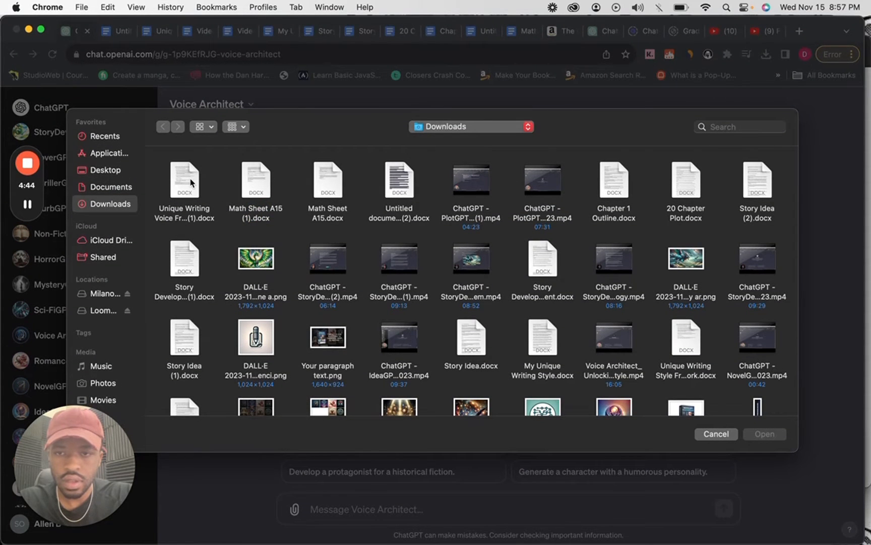
double_click(183, 201)
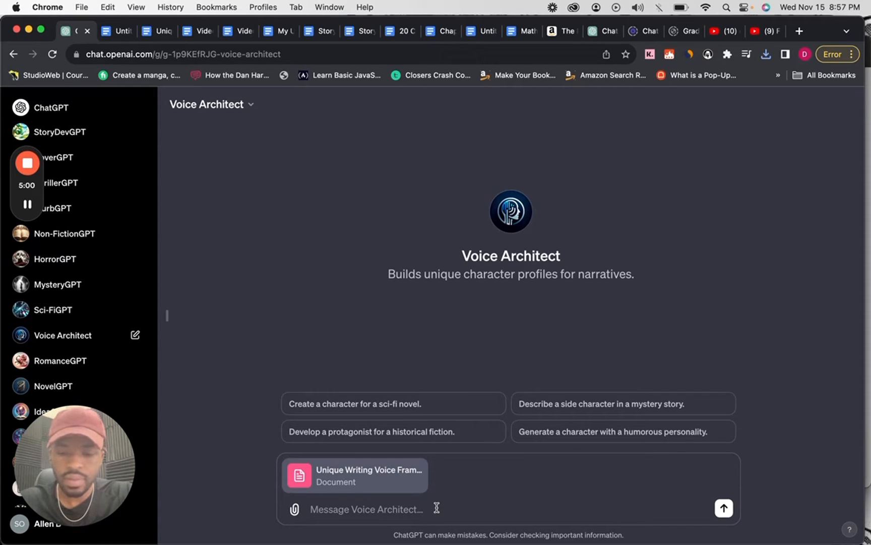
Send the prompt "Create a unique voice and writing style using my unique writing voice framework." with the attached document.
type("Create a unique")
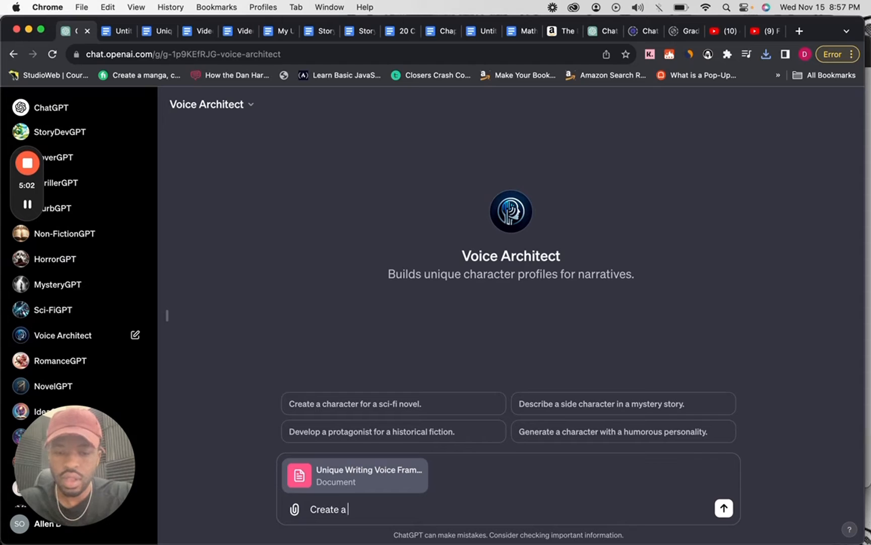
type(" voice and w")
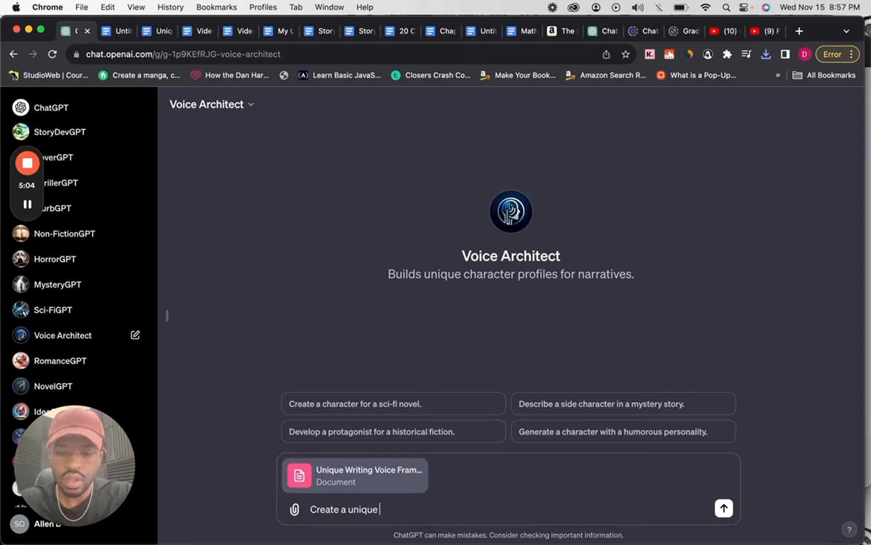
type("ri")
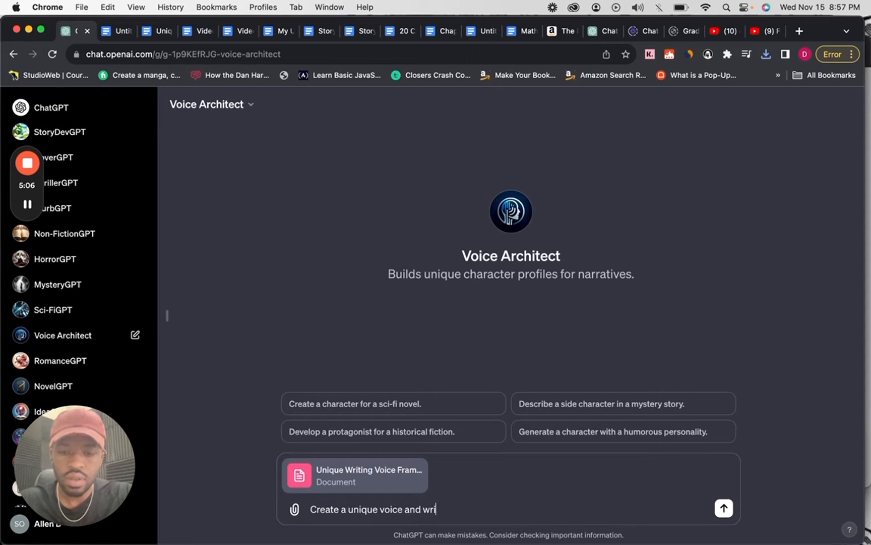
type("ting style us")
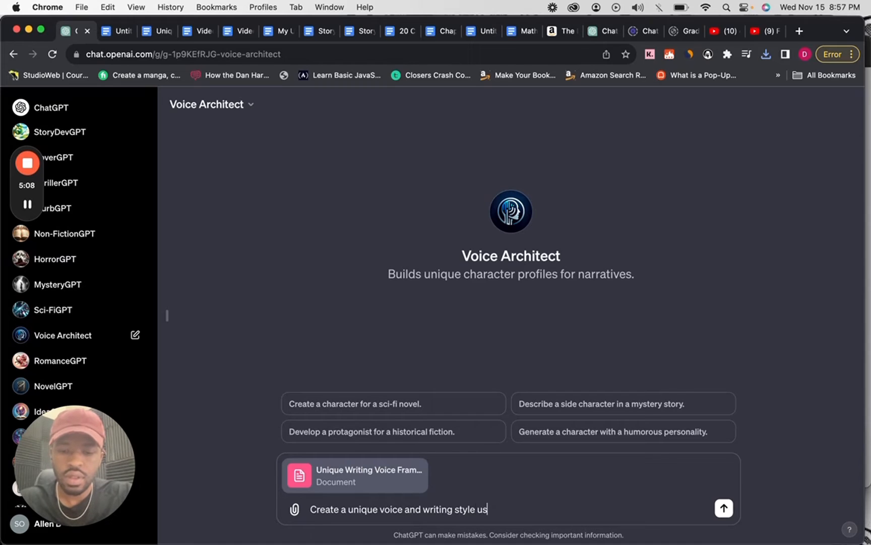
type("ing my ")
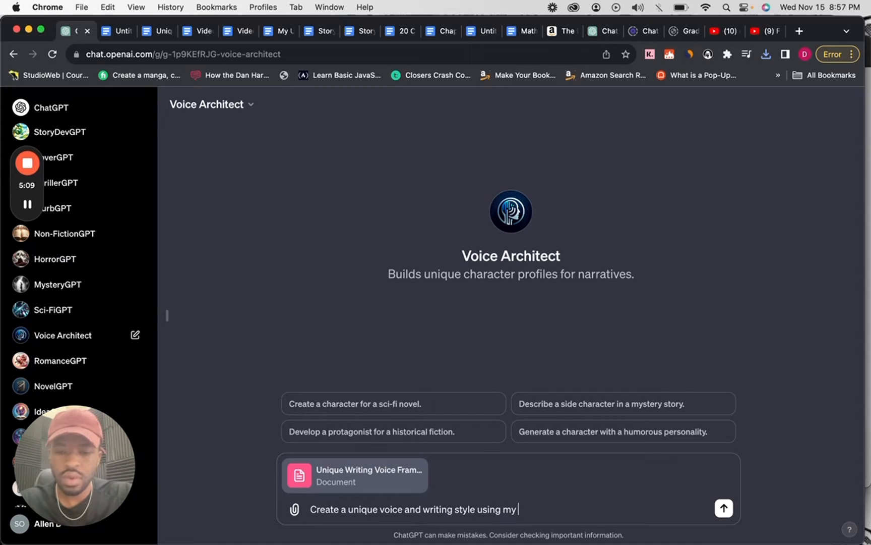
type("unique")
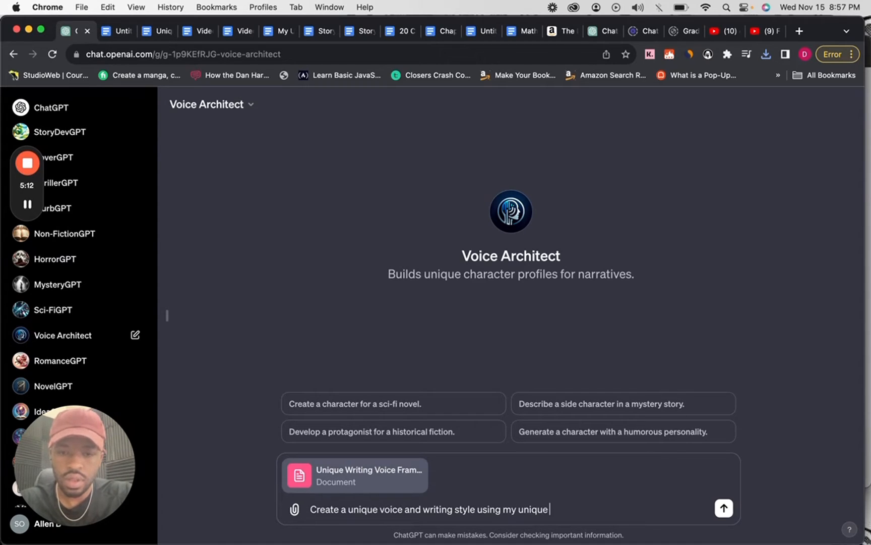
type(" writing v")
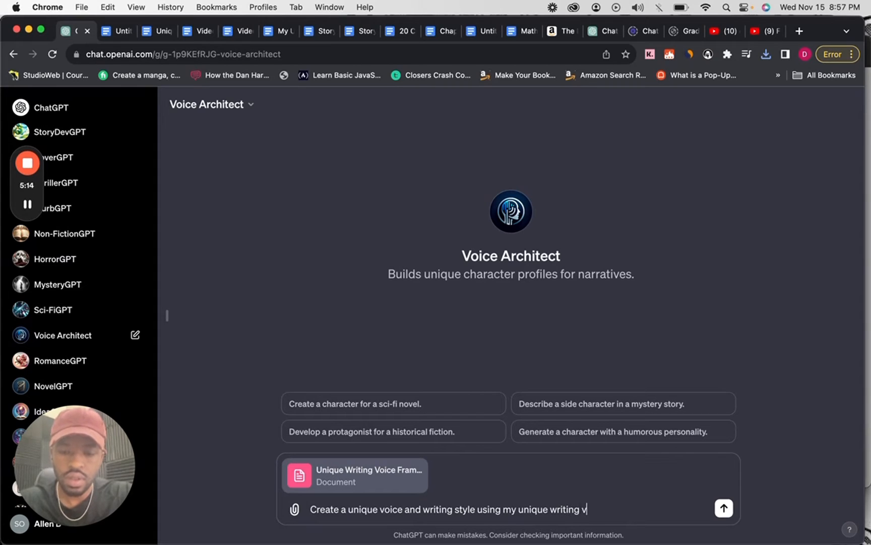
type("oice documen")
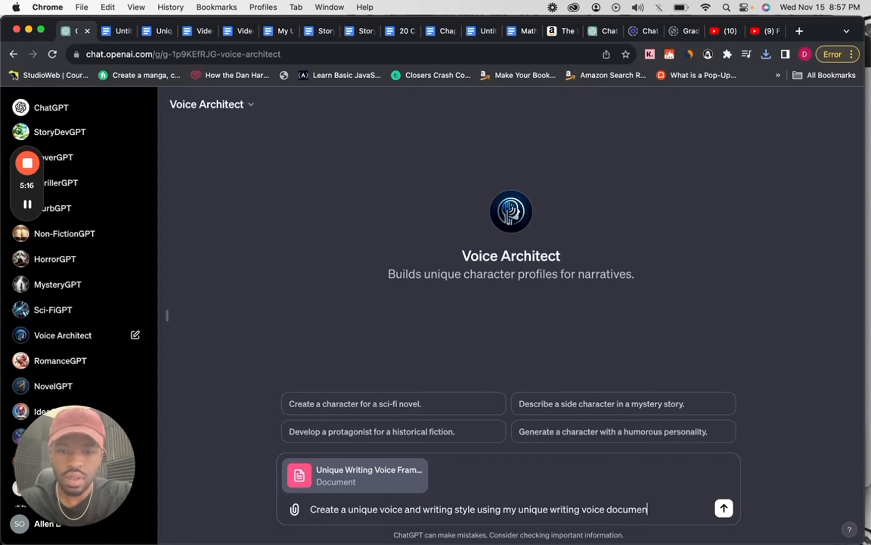
key("BackSpace")
key("BackSpace")
key("BackSpace")
key("BackSpace")
key("BackSpace")
key("BackSpace")
key("BackSpace")
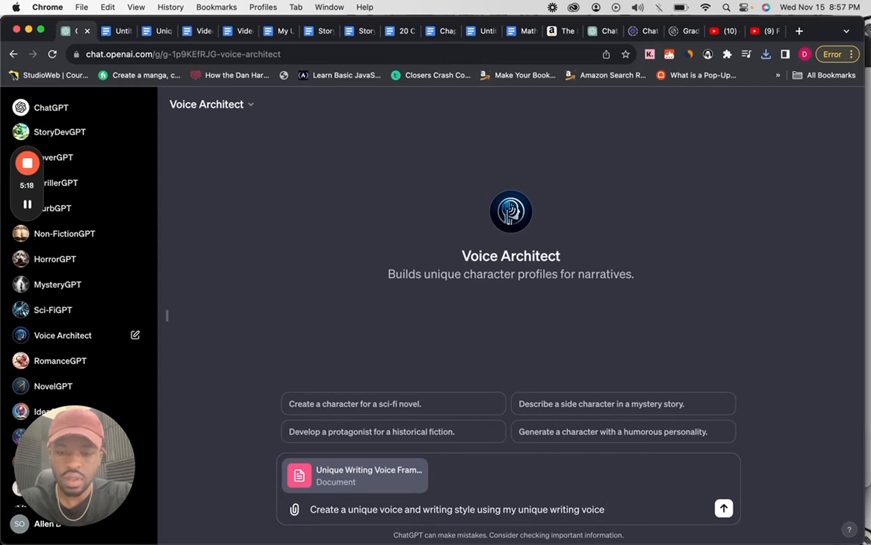
type("frame")
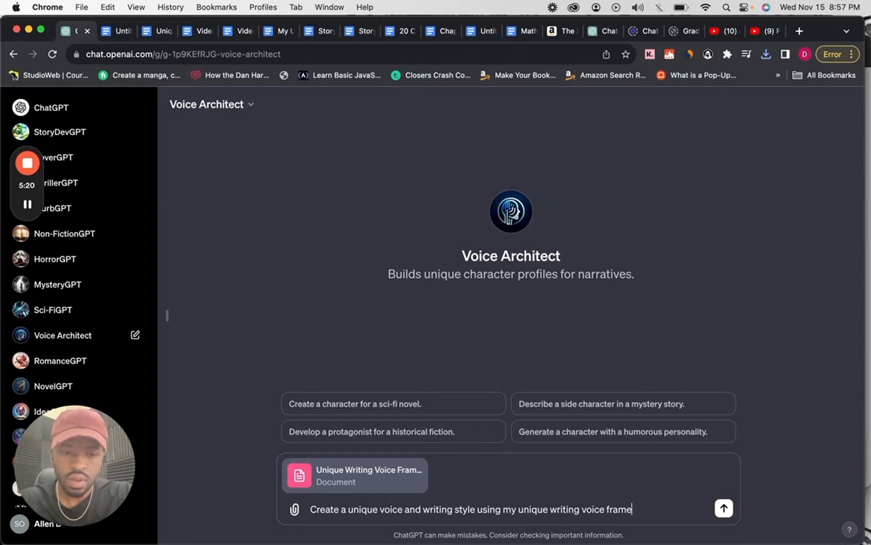
type("work.")
key("Return")
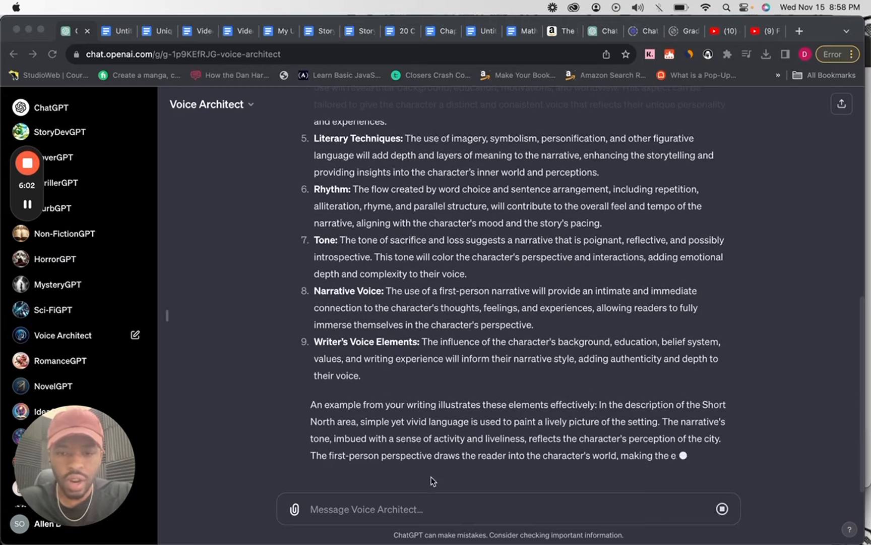
Send Voice Architect the prompt "Create a framework for of this writing style for GPT to mimic.".
left_click(411, 509)
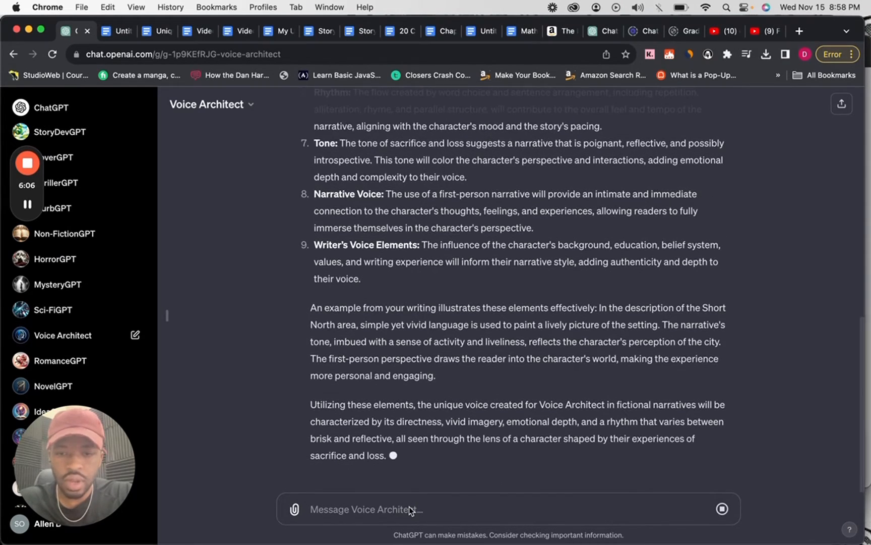
type("P")
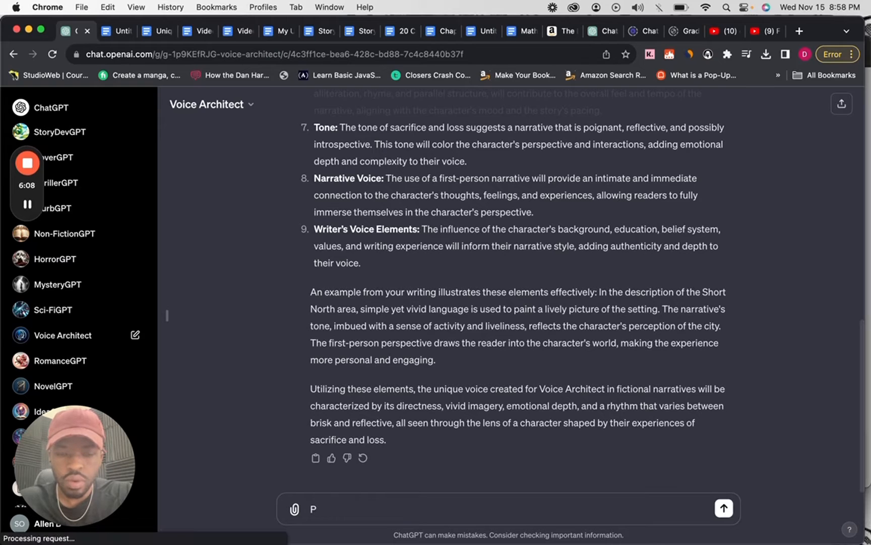
key("BackSpace")
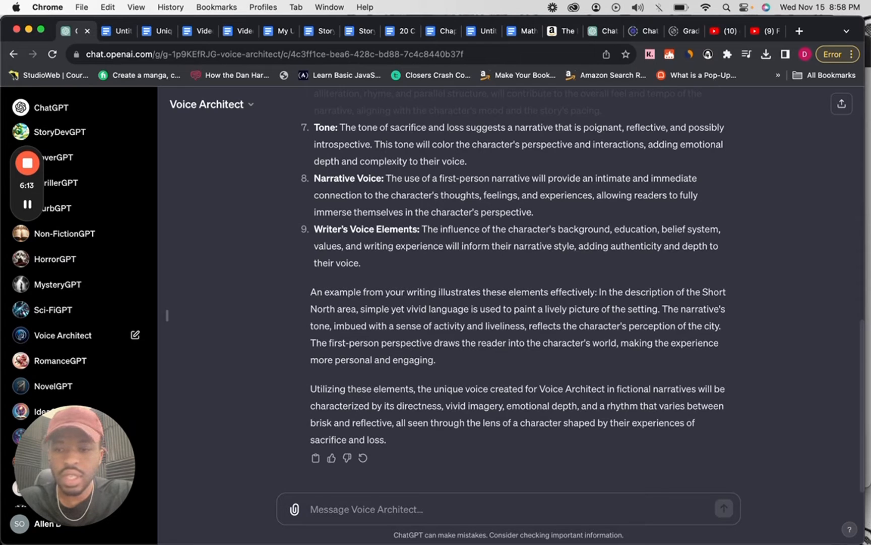
type("Creat")
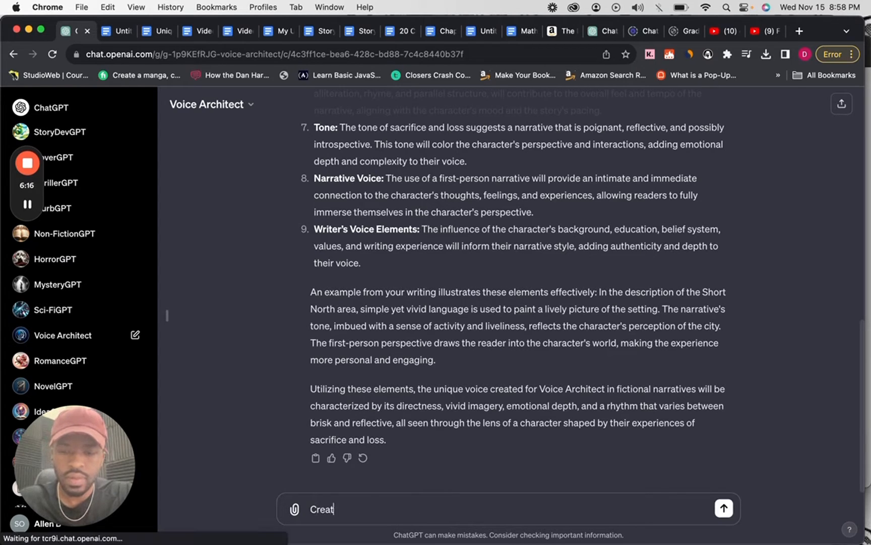
type("e a framew")
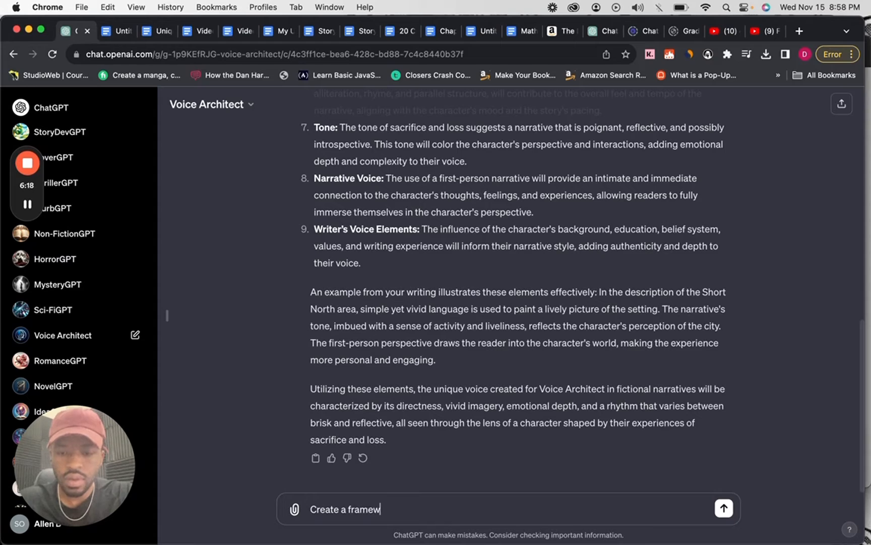
type("ork for this ")
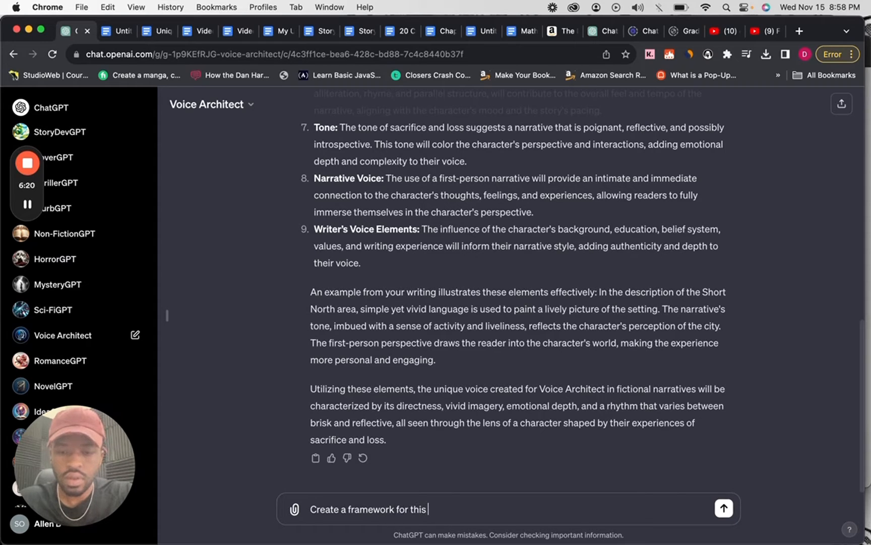
type("writing")
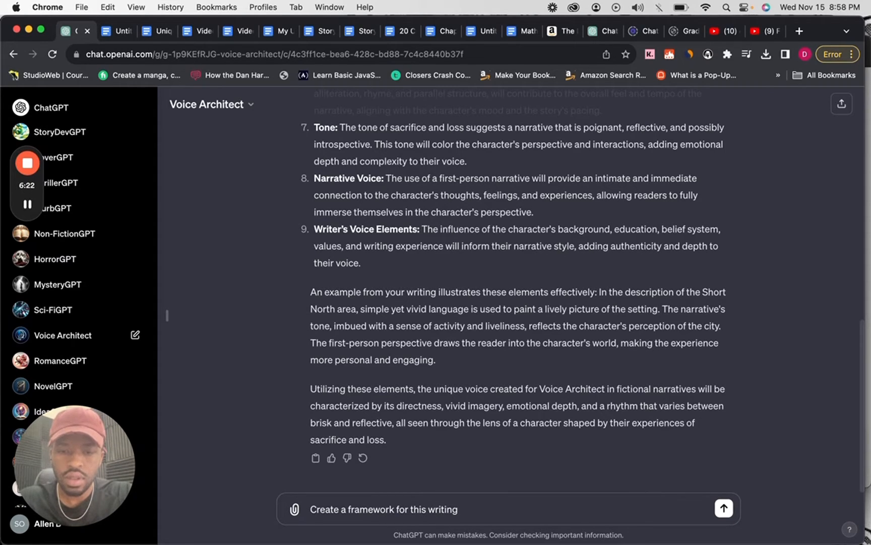
key("BackSpace")
key("BackSpace")
key("BackSpace")
key("BackSpace")
key("BackSpace")
key("BackSpace")
key("BackSpace")
key("BackSpace")
key("BackSpace")
key("BackSpace")
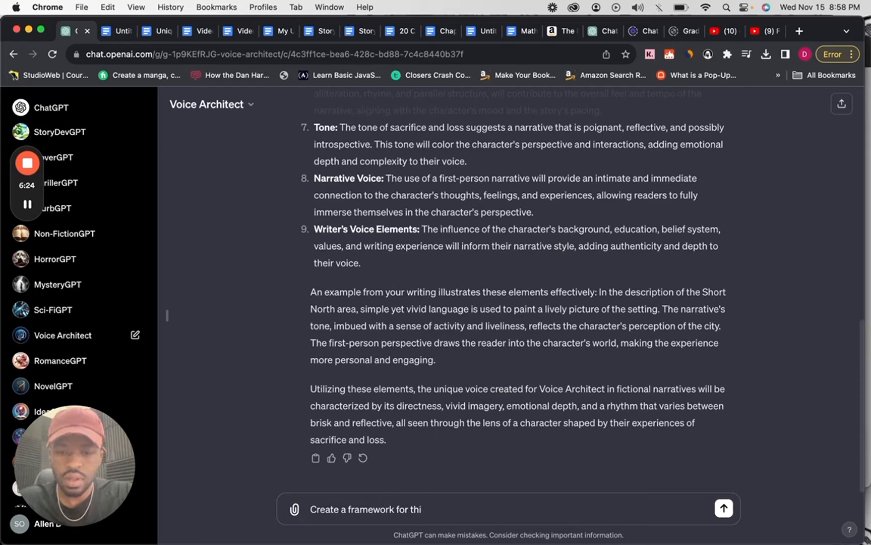
key("BackSpace")
type("his")
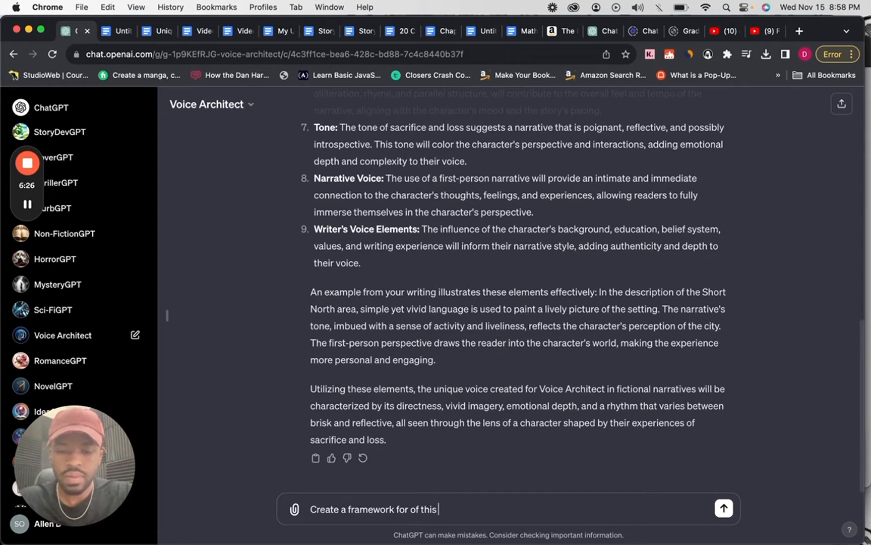
type(" writing style fro")
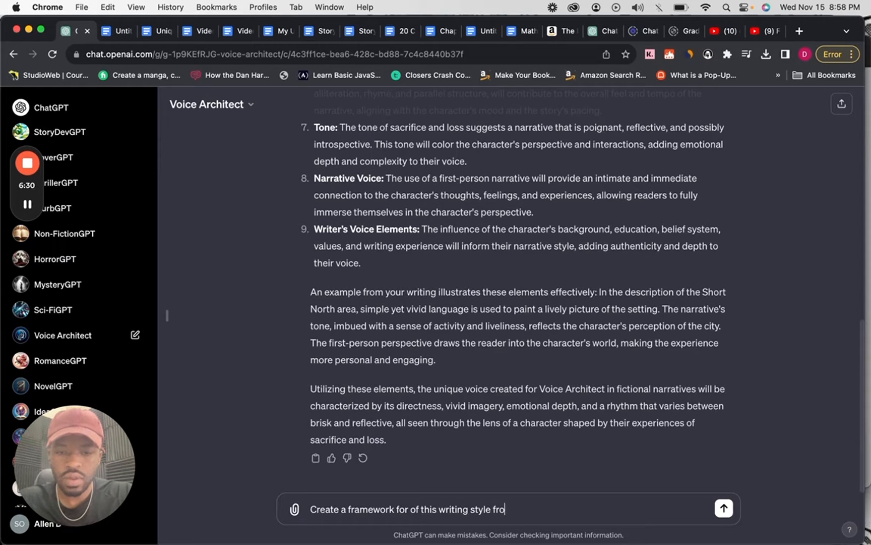
key("BackSpace")
key("BackSpace")
type("or GPT t")
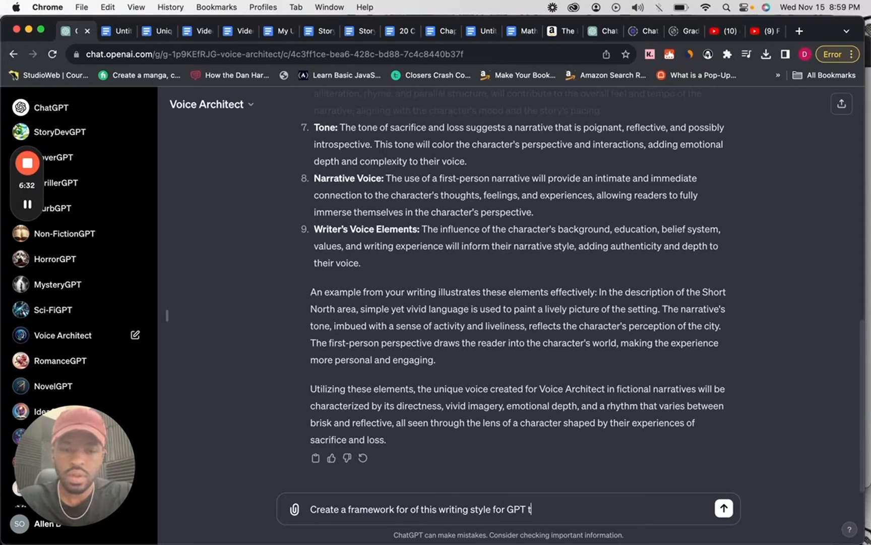
type("o mimic.")
key("Return")
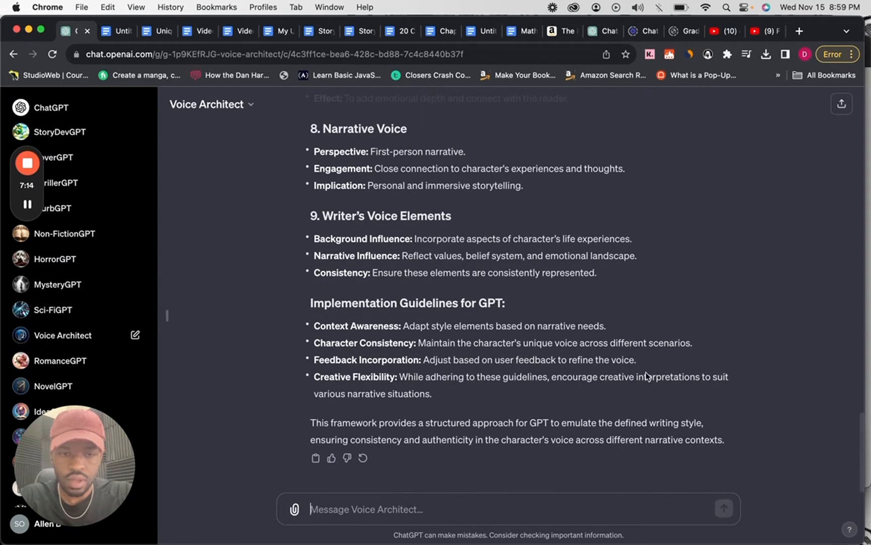
Copy the generated writing-style framework, from its introduction through the implementation guidelines, into a blank Google Docs document.
scroll(502, 360, "up", 15)
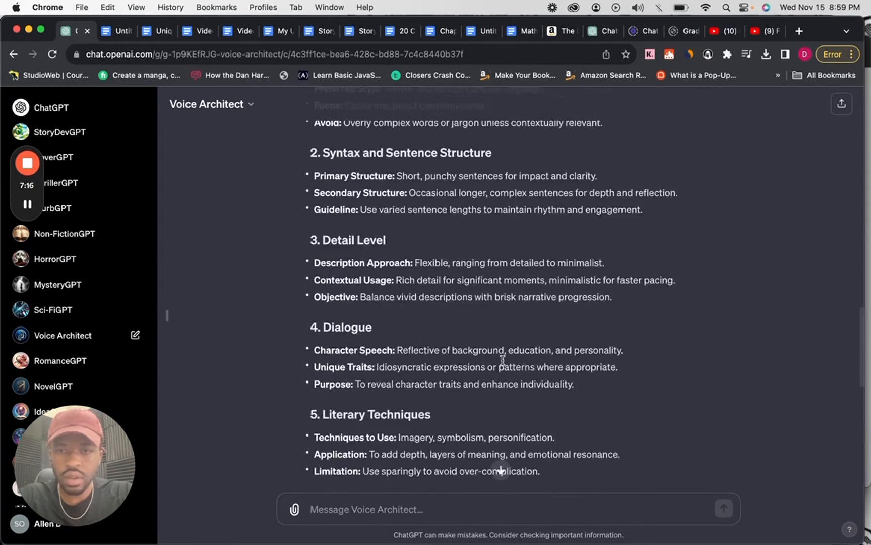
scroll(503, 359, "up", 4)
scroll(502, 359, "down", 5)
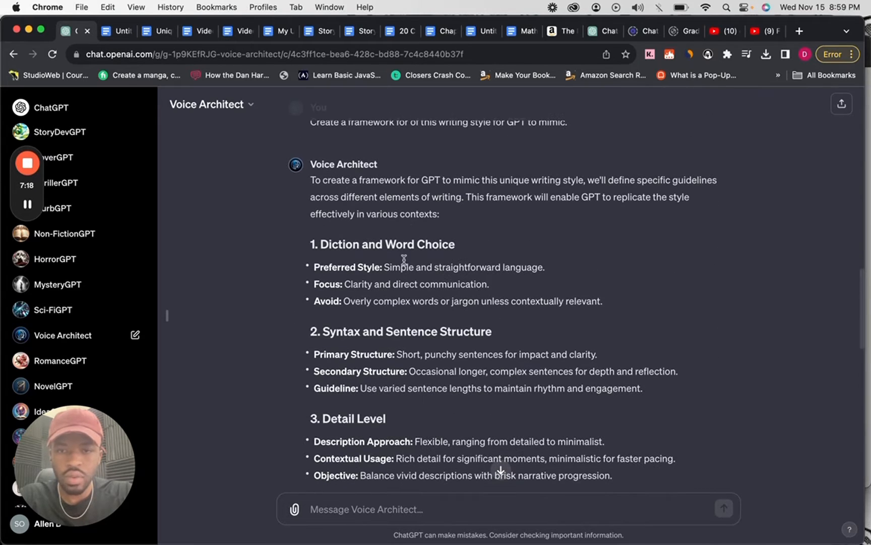
left_click(311, 243, "shift")
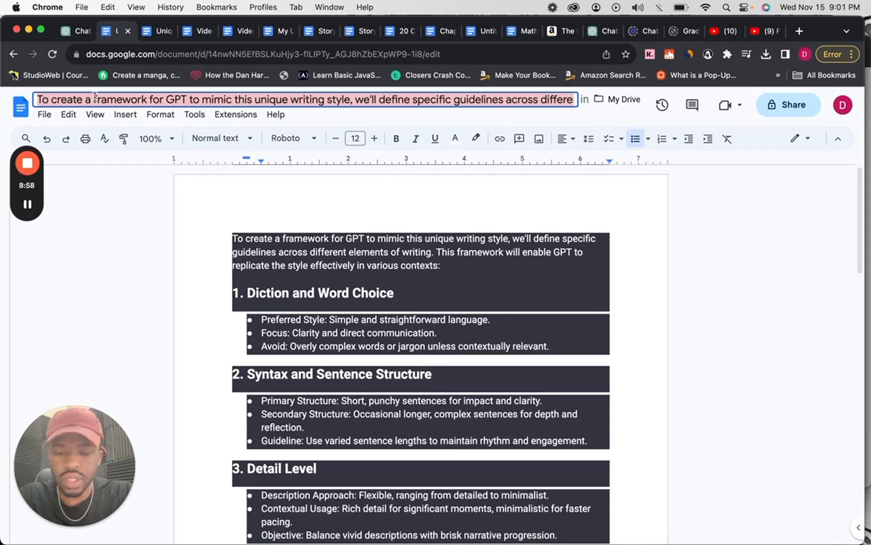
Rename the document as "My unique writing style".
type("My u")
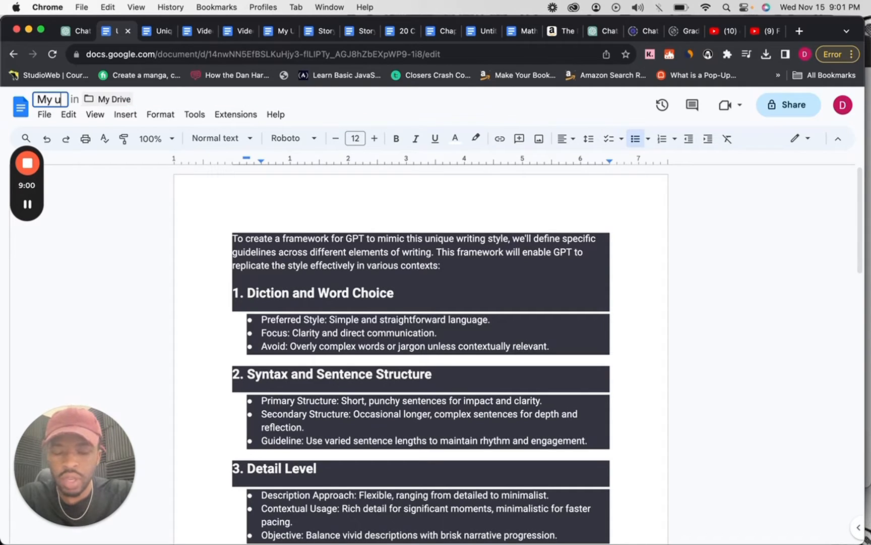
type("nique")
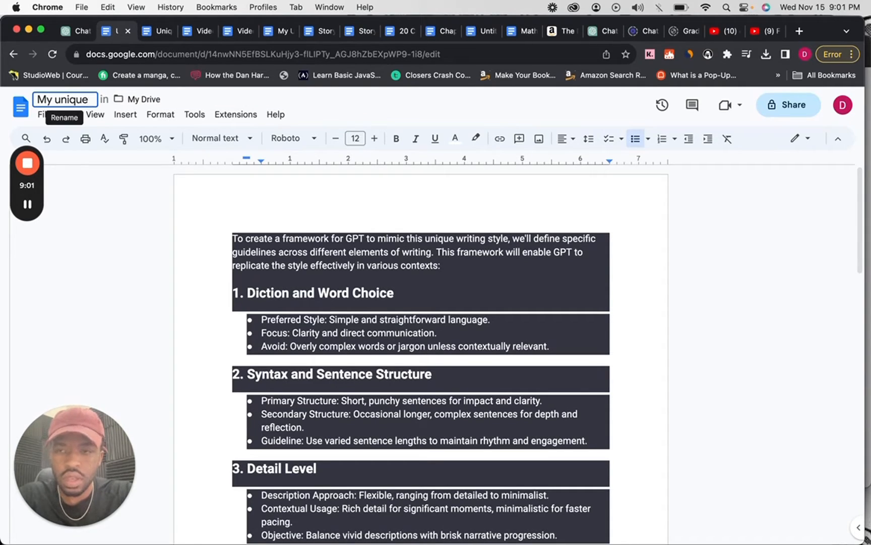
type(" writing")
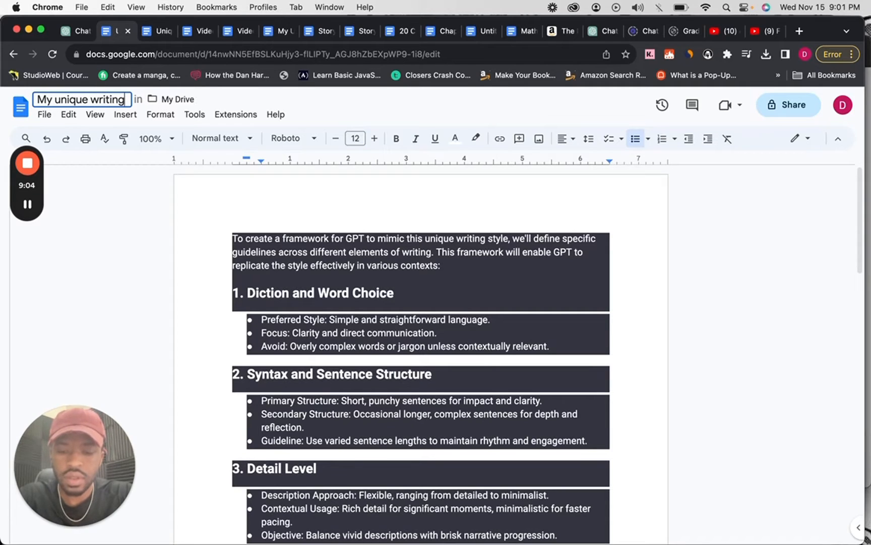
type(" style")
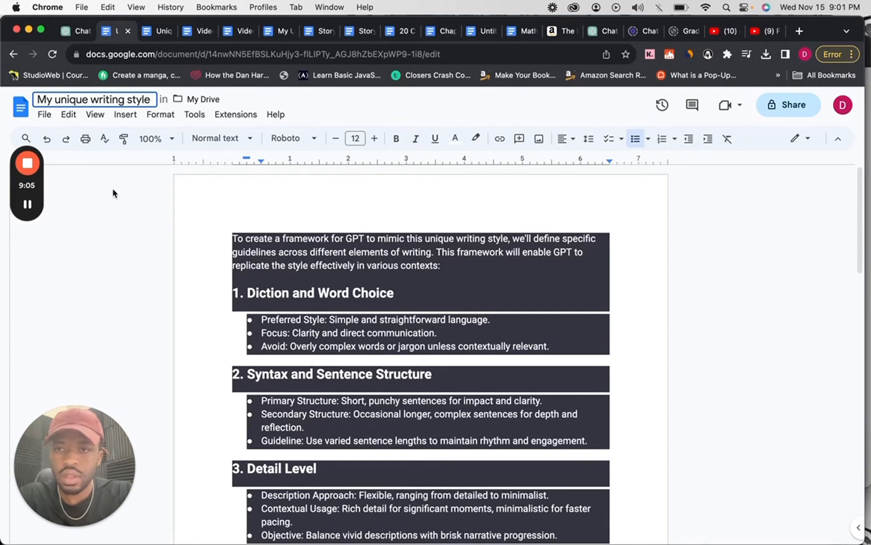
left_click(169, 204)
Download the writing style document as a Word file.
left_click(43, 115)
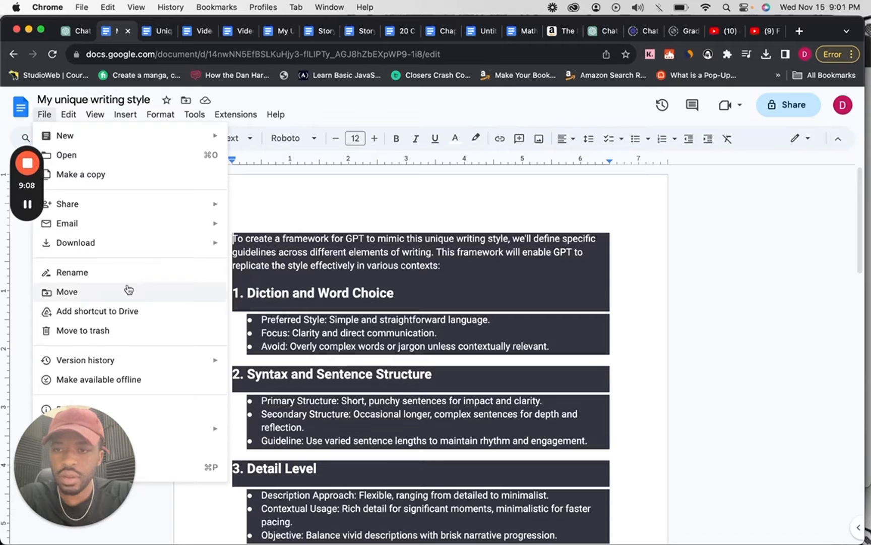
mouse_move(191, 246)
left_click(283, 250)
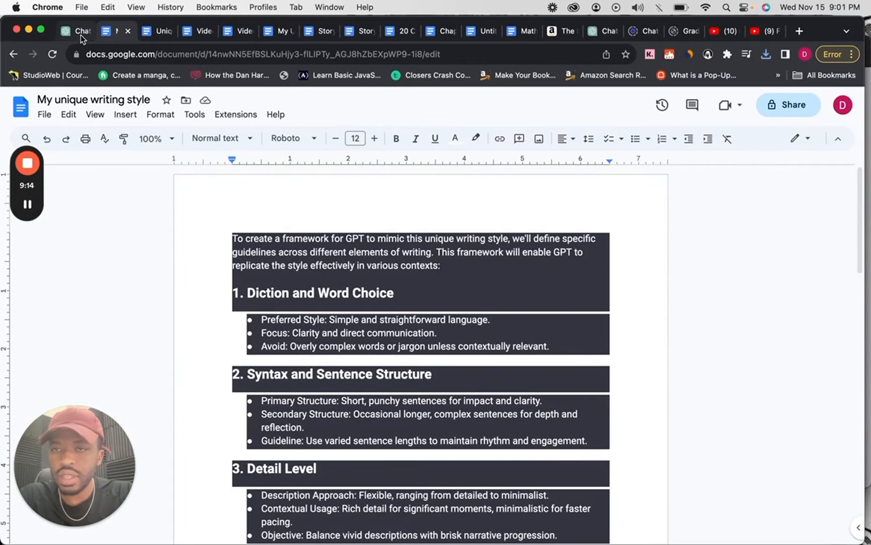
Switch back to ChatGPT and open IdeaGPT for a new message.
left_click(80, 33)
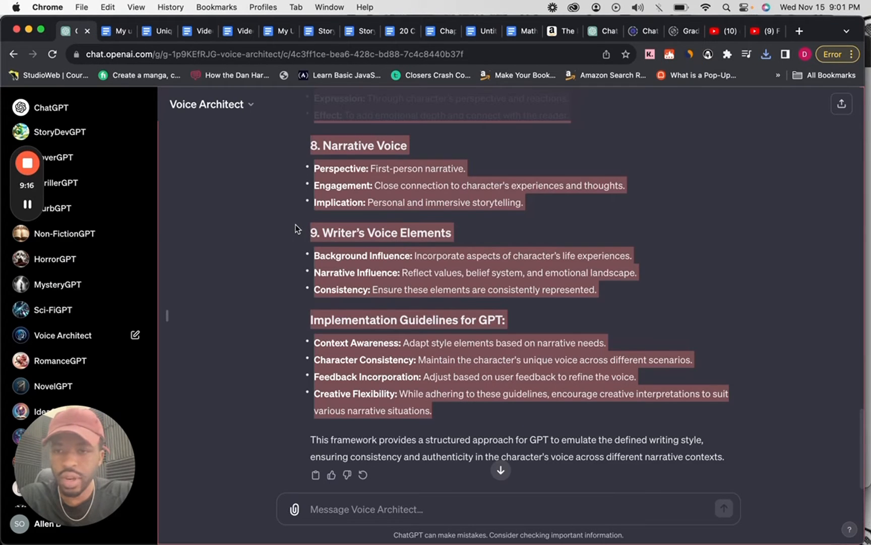
left_click(239, 215)
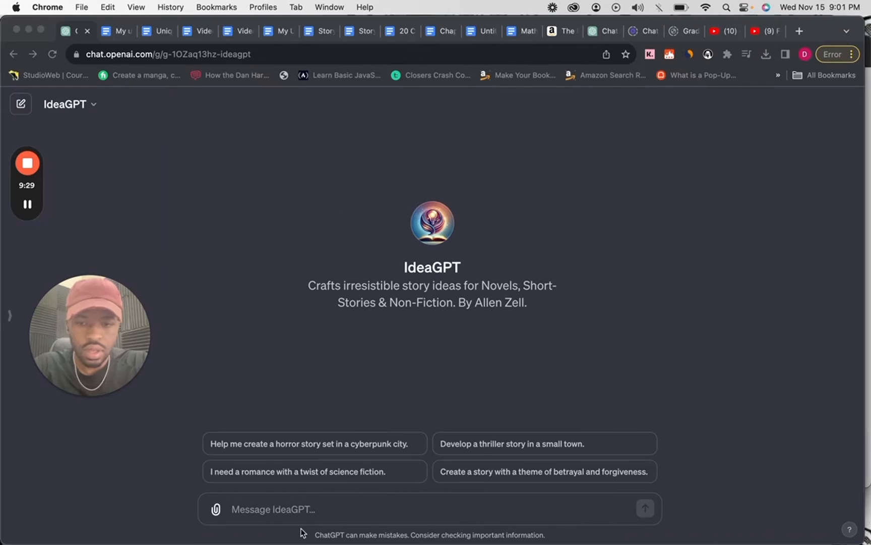
left_click(310, 516)
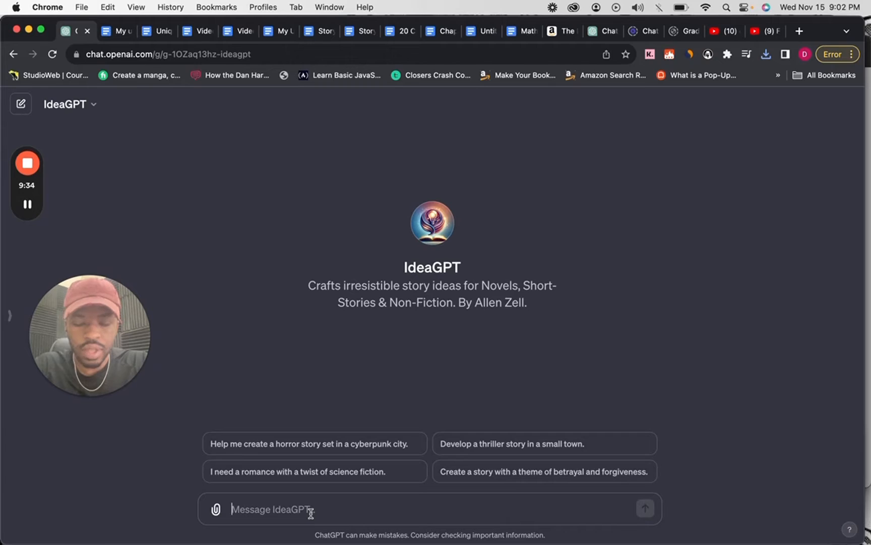
Send IdeaGPT the prompt "Star wars meets supernatural generate a idea for a science novel.".
type("Star")
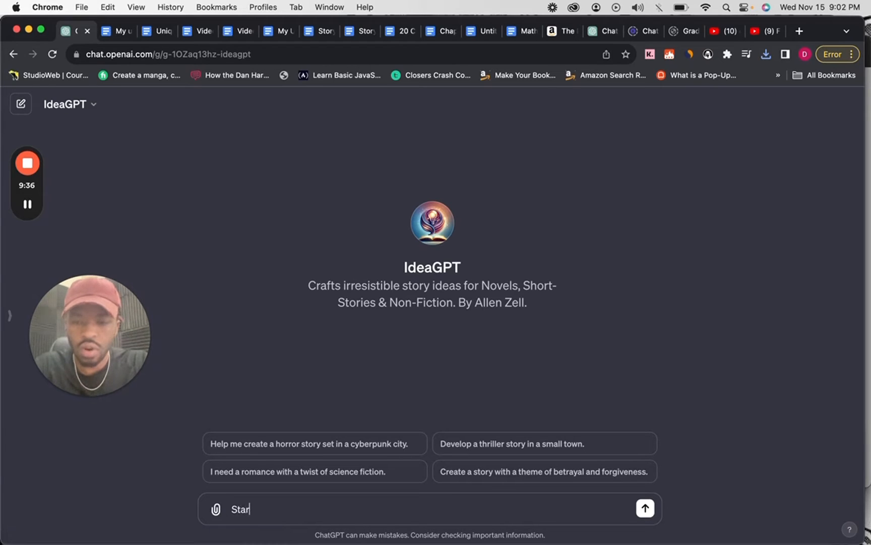
type(" wars me")
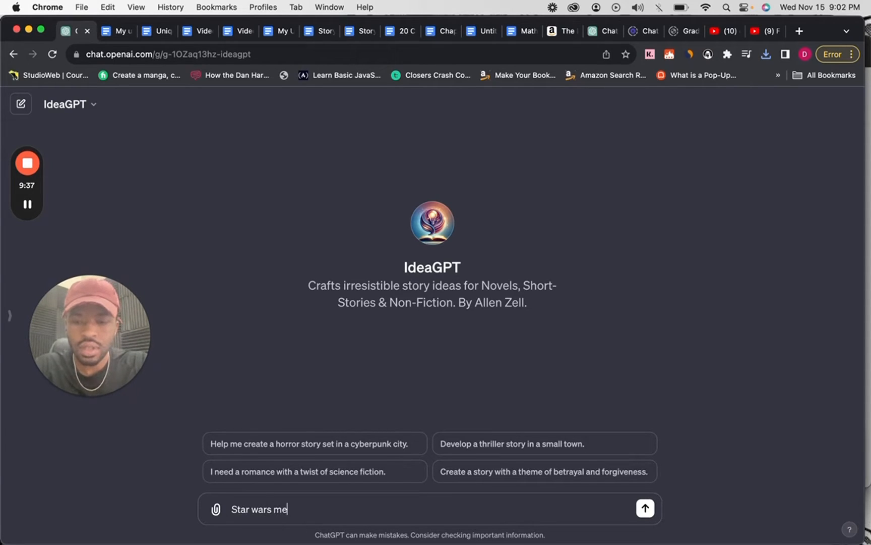
type("ets")
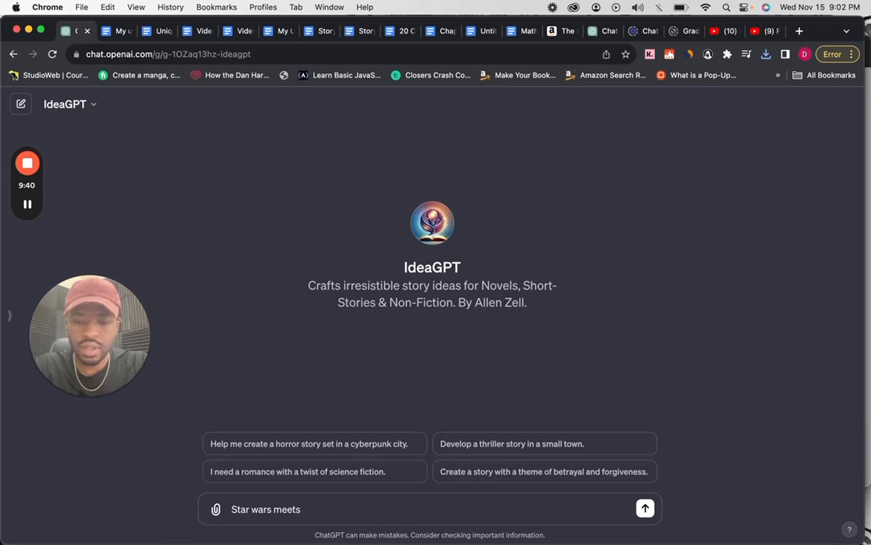
type(" superna")
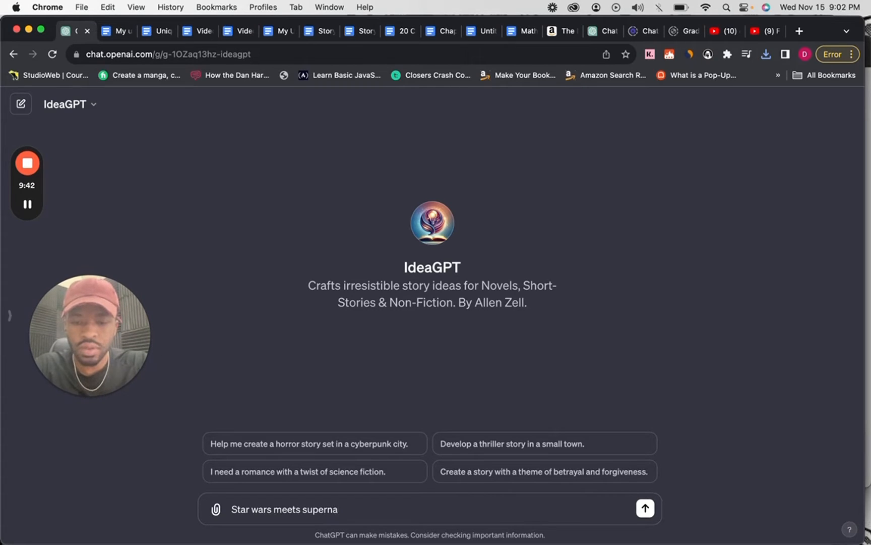
type("tu")
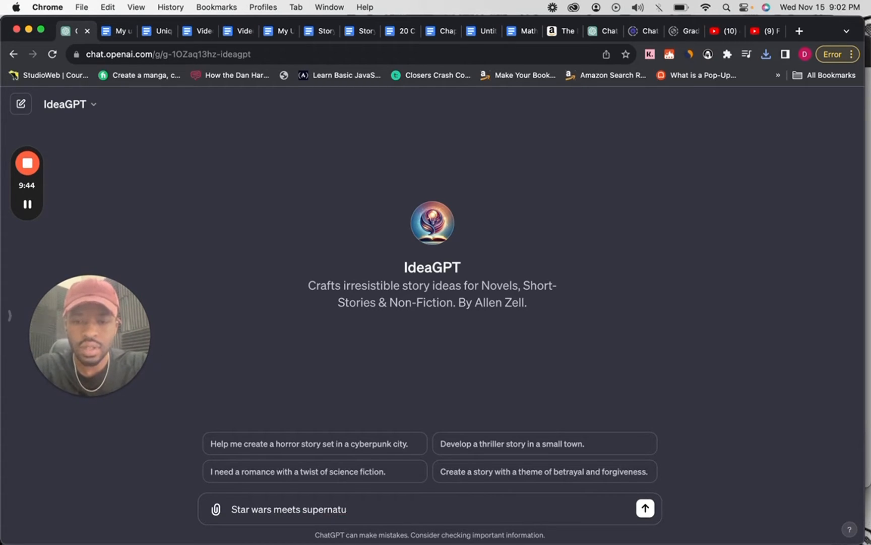
key("BackSpace")
type("u")
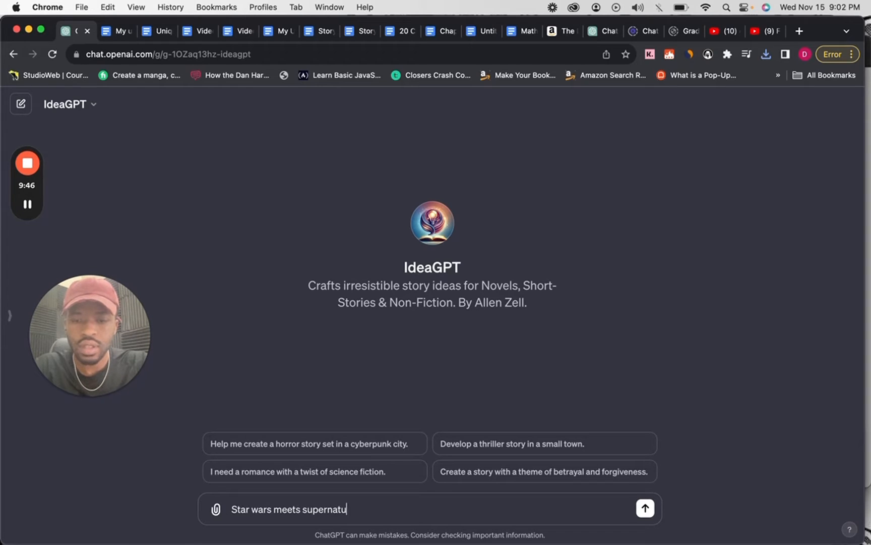
type("ral")
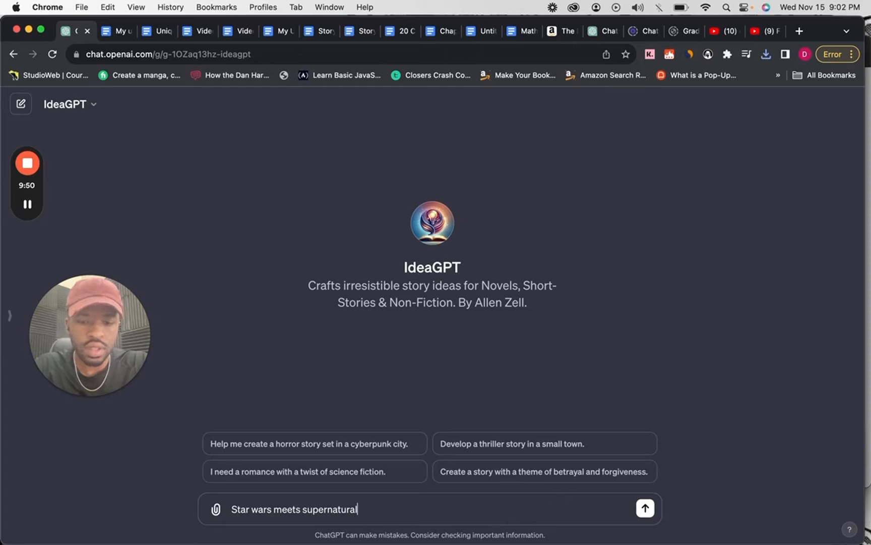
type(" generate")
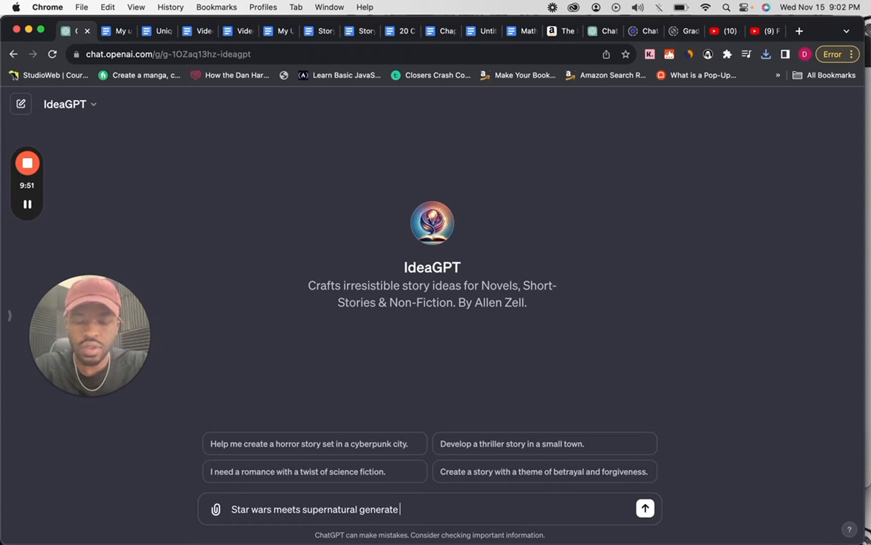
type(" a idea ")
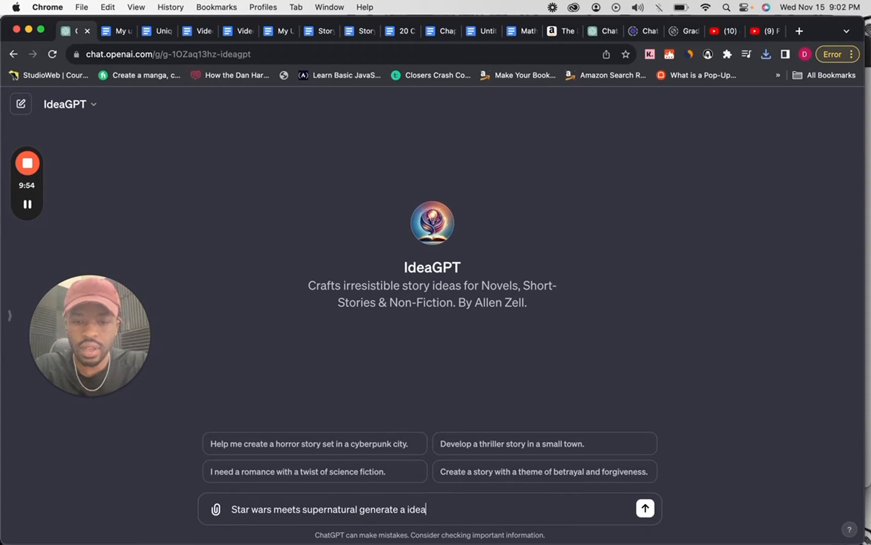
type("for ")
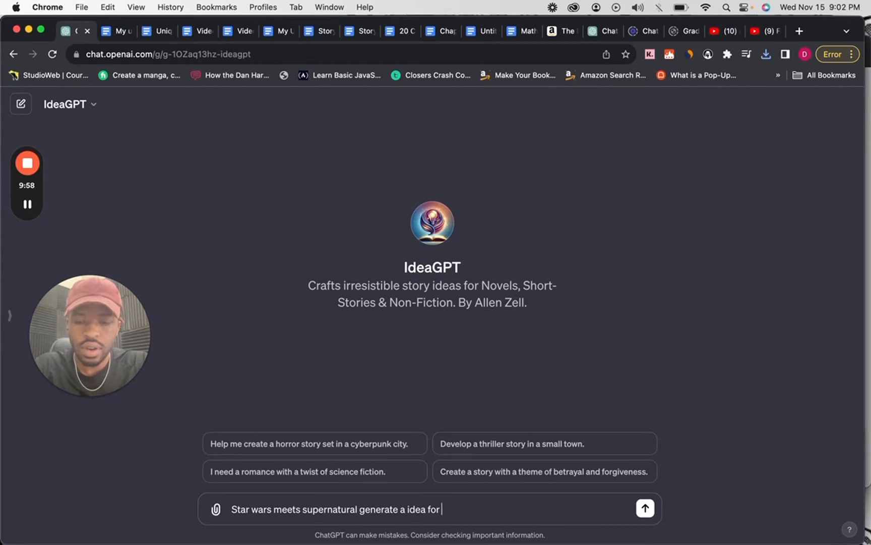
type("a science")
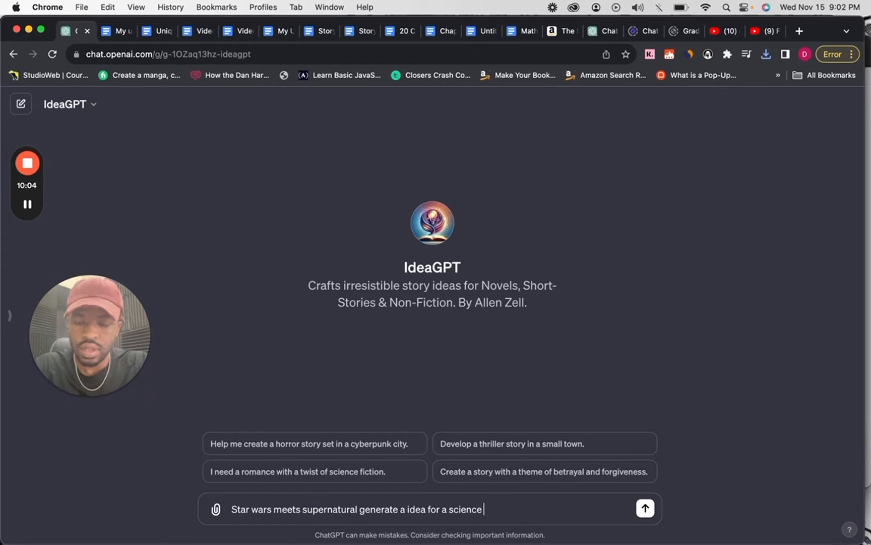
type(" nove")
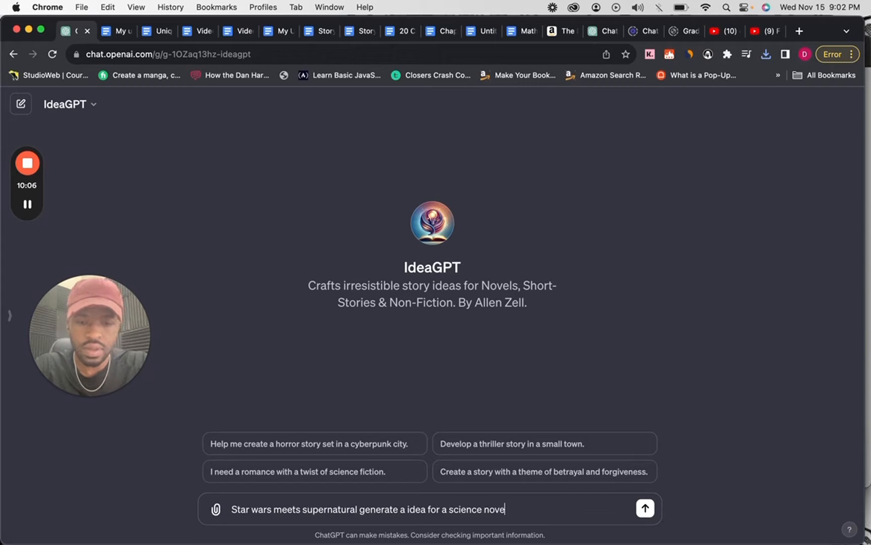
type("l.")
key("Return")
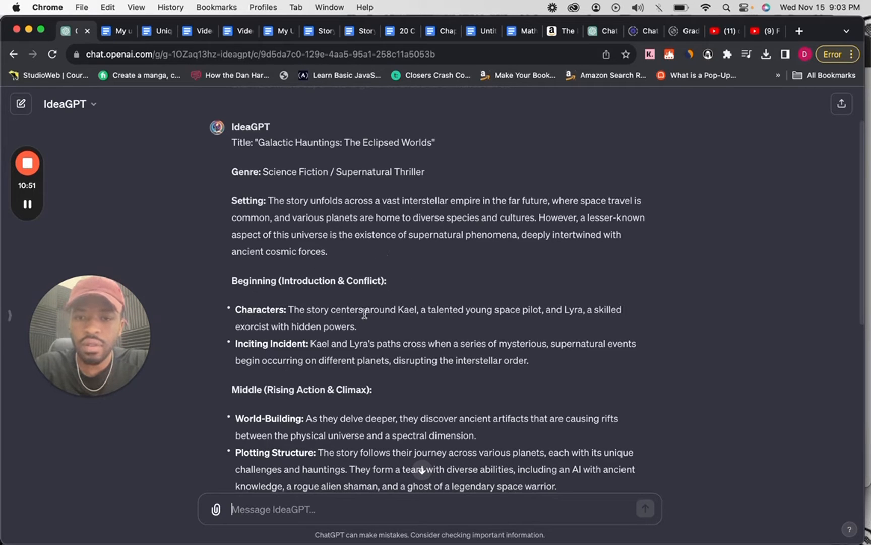
Read through the generated story idea, from its title and setting to the X Factor.
scroll(362, 307, "down", 2)
scroll(365, 314, "up", 3)
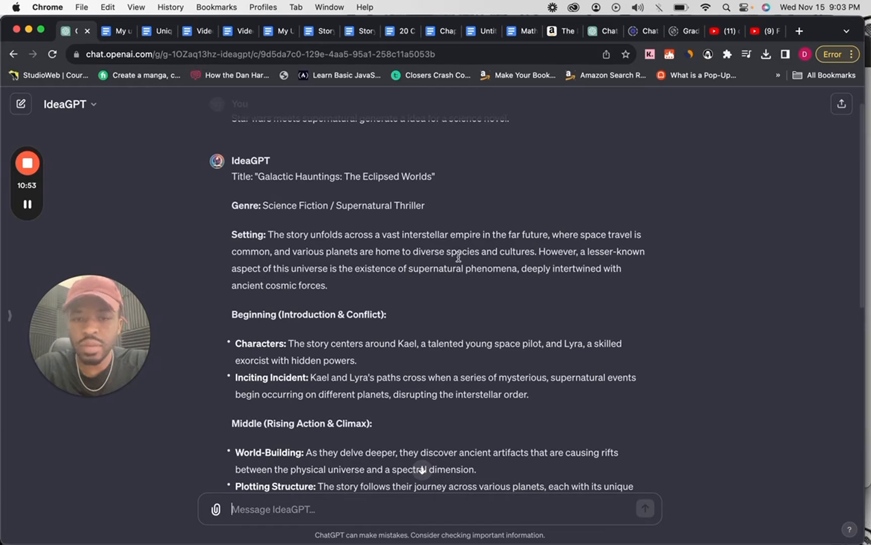
scroll(374, 461, "down", 7)
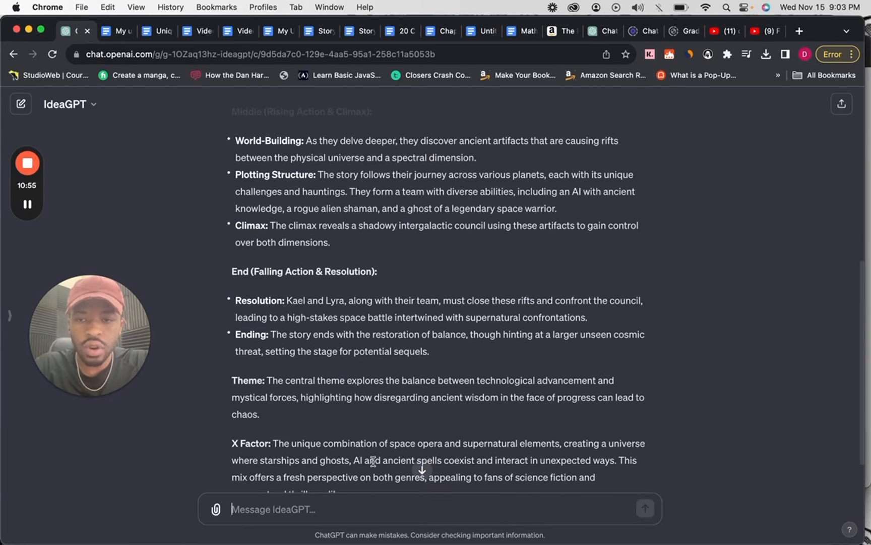
scroll(373, 461, "down", 1)
scroll(372, 461, "up", 6)
scroll(371, 463, "down", 6)
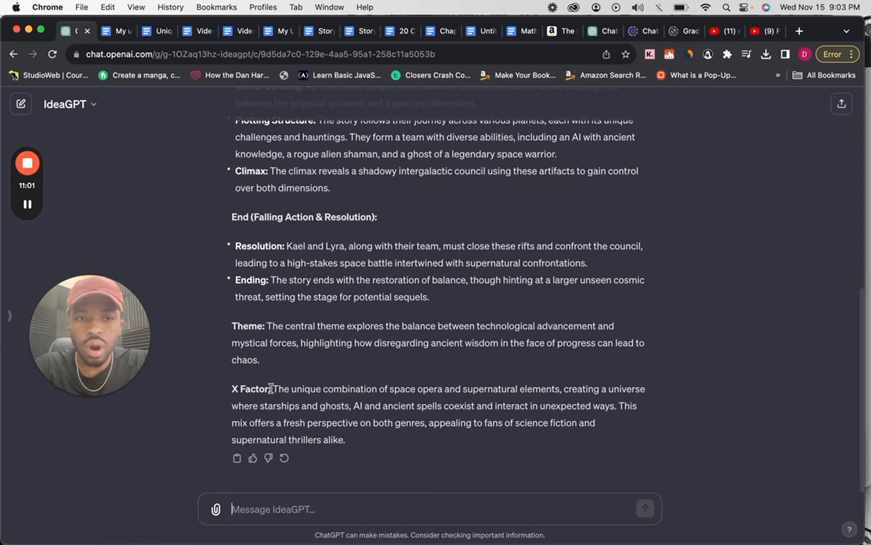
Copy the generated story idea, from the title through the Ending section, into a new message.
scroll(271, 388, "up", 1)
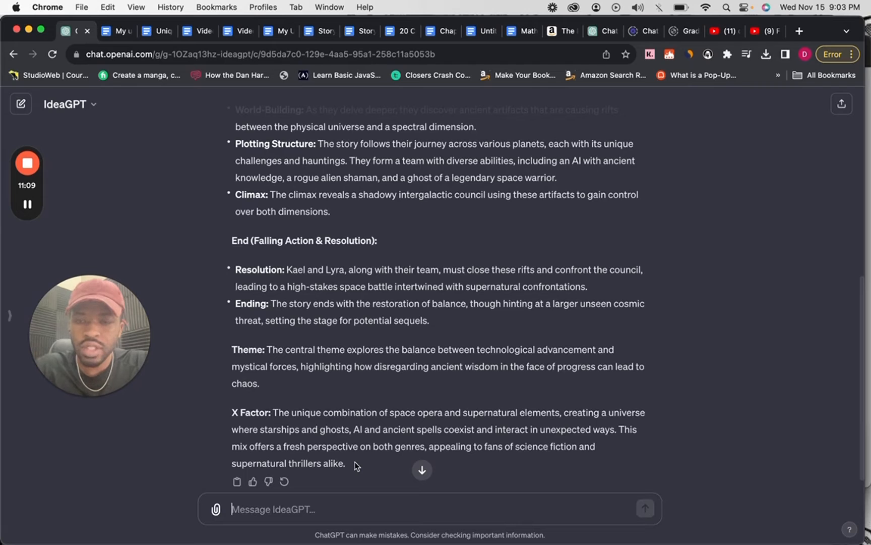
left_click_drag(456, 313, 232, 110)
key("super+c")
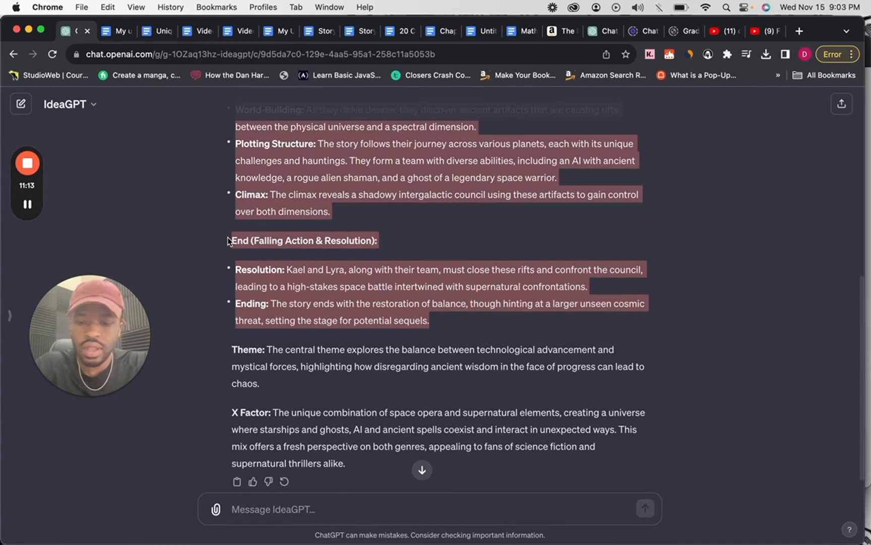
left_click(297, 521)
key("super+v")
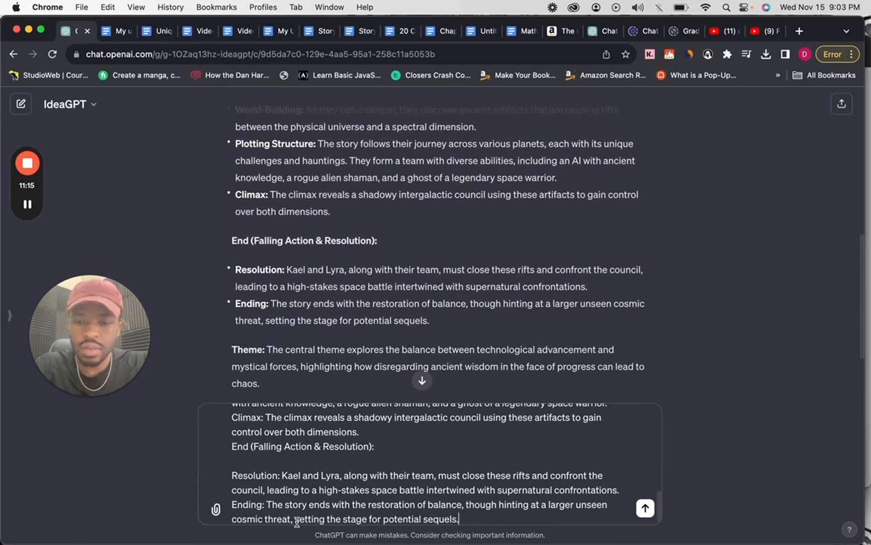
Add the request "To change the ending more dark and moody." below the copied story idea and send the message.
key("shift+Return")
key("shift+Return")
type("To")
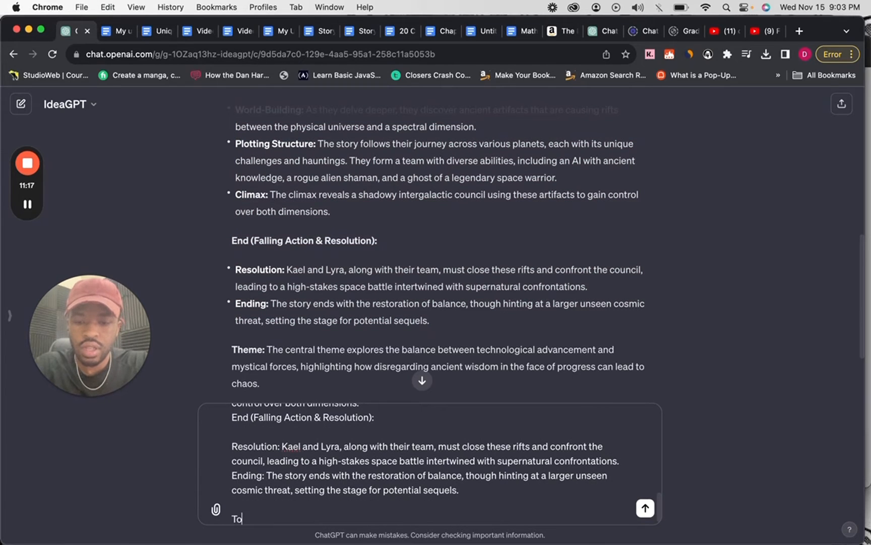
type(" change the e")
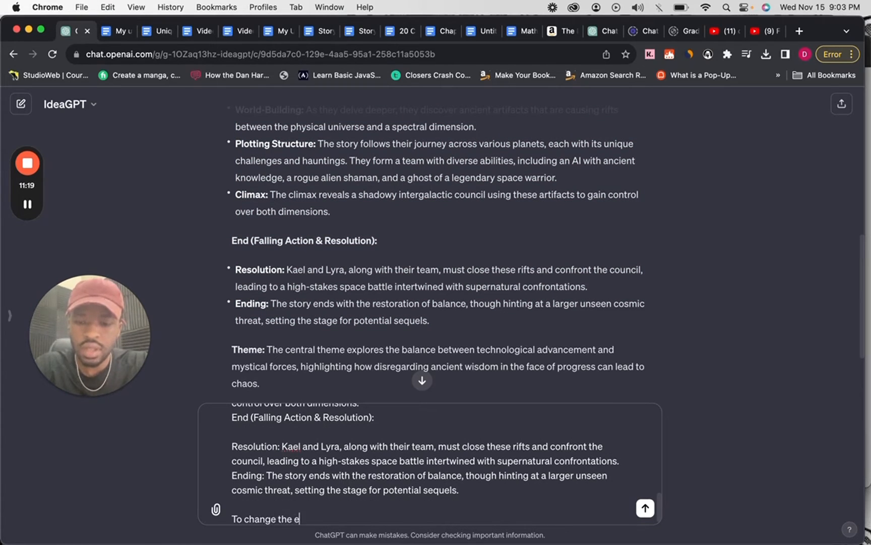
type("nding.")
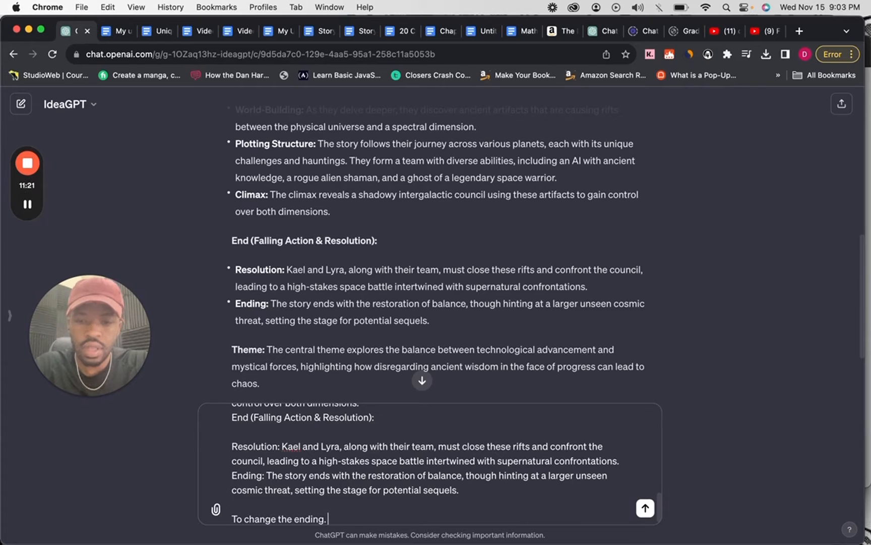
key("BackSpace")
key("BackSpace")
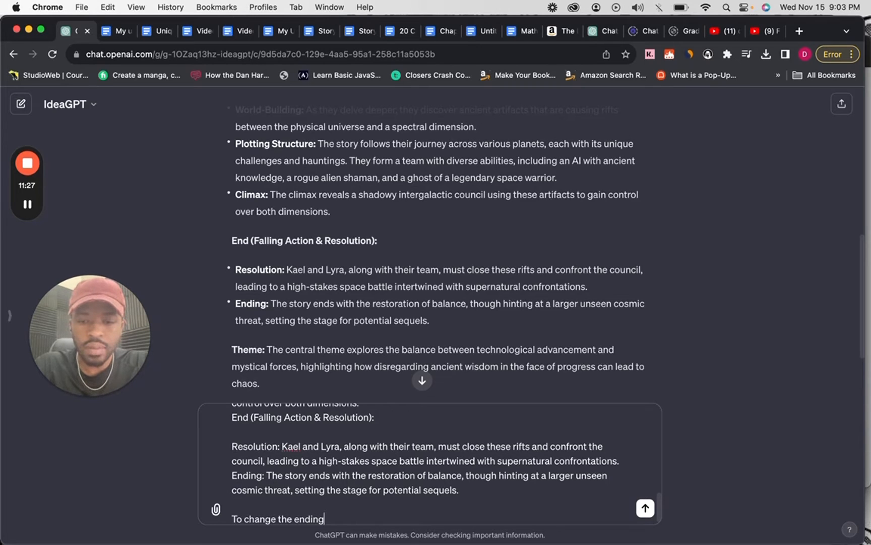
type("more")
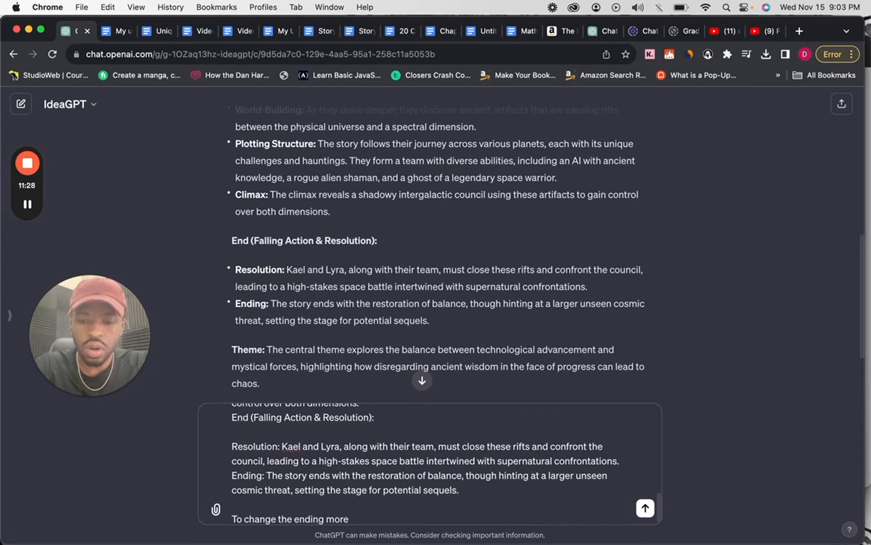
type(" dark")
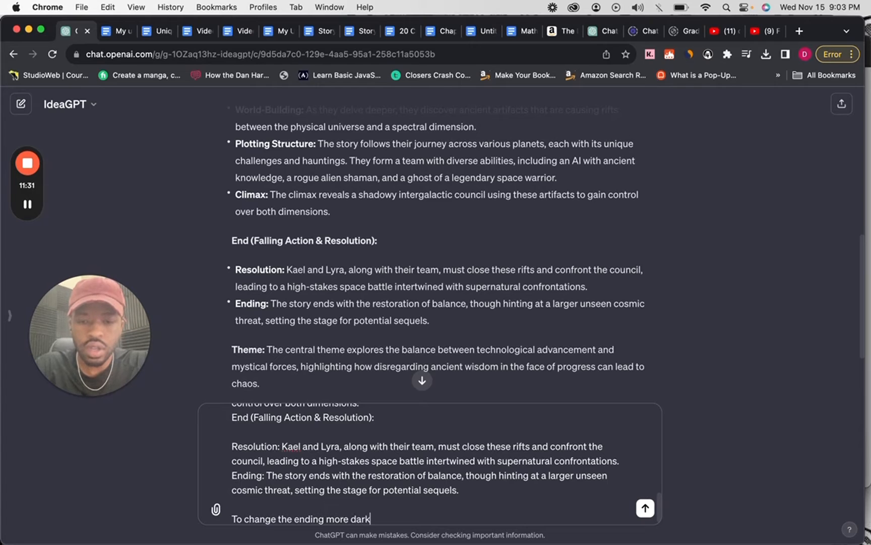
type(" and m")
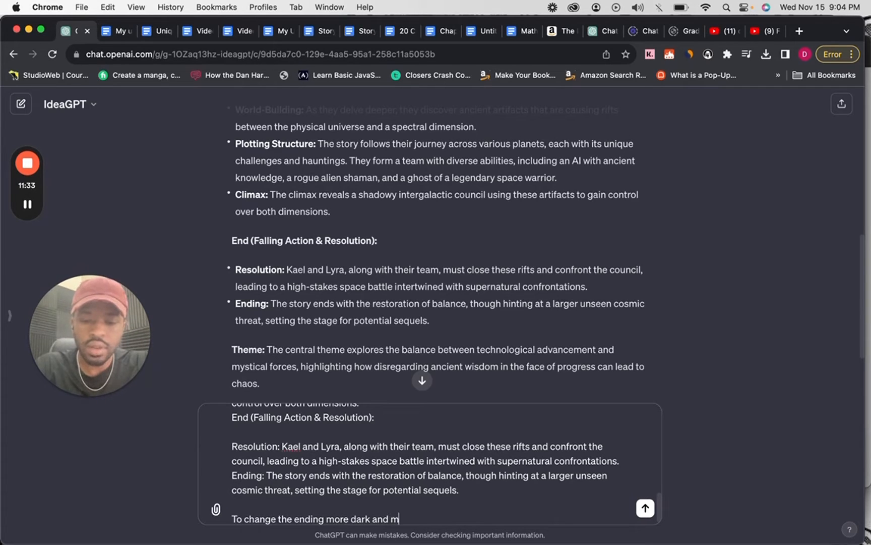
type("oody.")
key("Return")
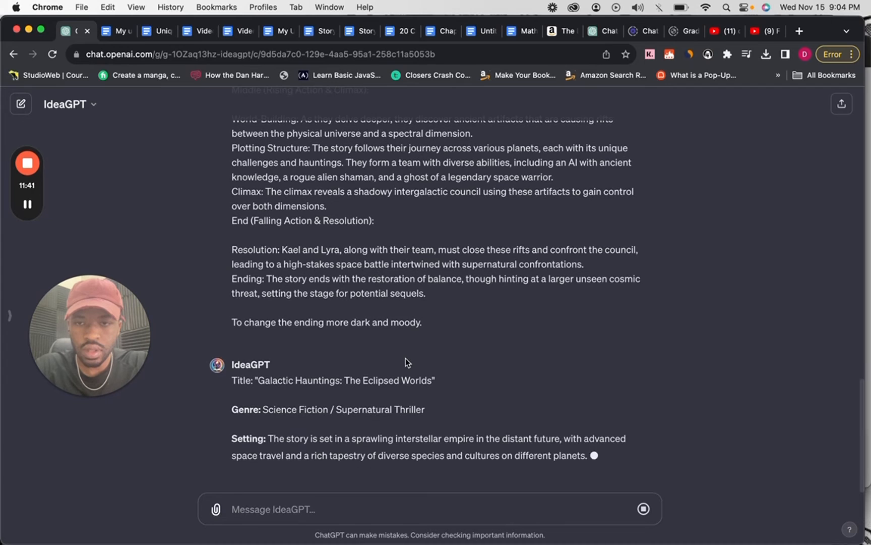
Look over the submitted message and the revised story idea in the reply.
scroll(407, 363, "up", 10)
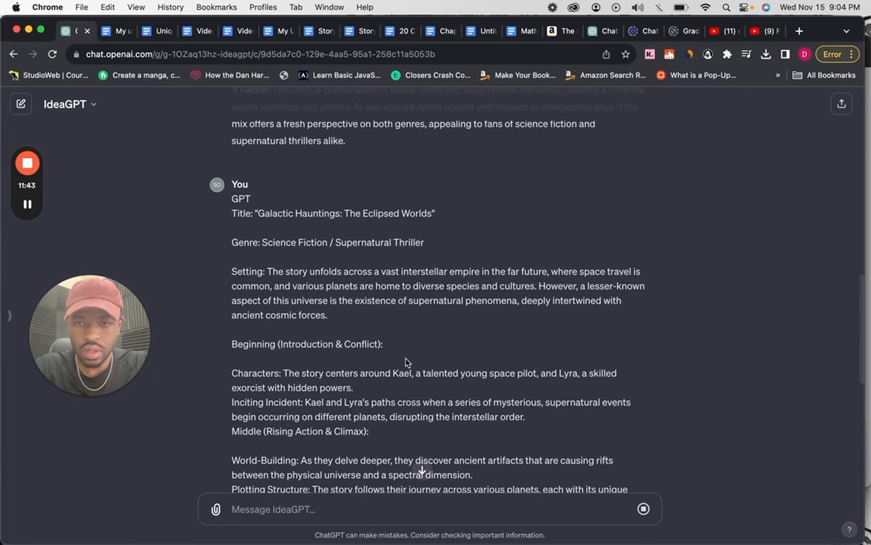
scroll(406, 362, "down", 5)
scroll(406, 360, "down", 1)
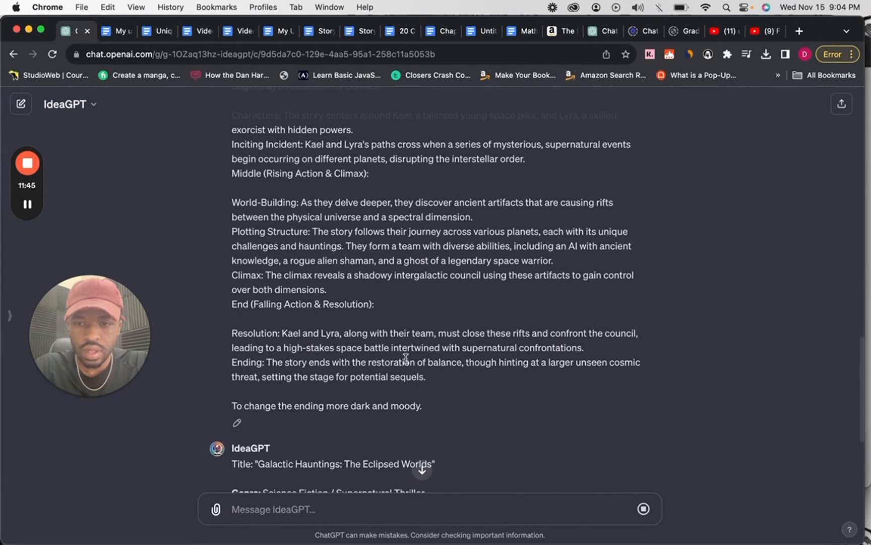
scroll(406, 359, "down", 6)
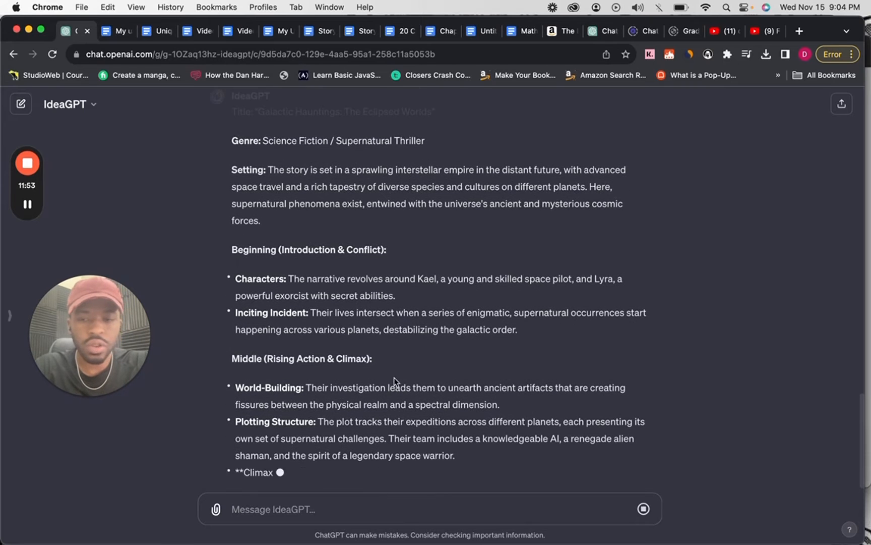
scroll(395, 379, "up", 3)
scroll(395, 377, "up", 3)
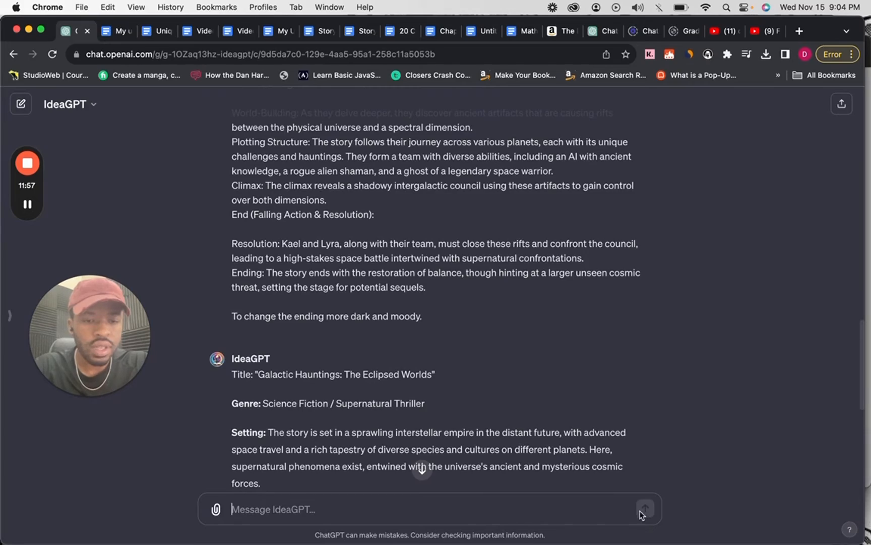
Copy the complete original story idea, from the title through the X Factor section, into a new message.
scroll(482, 394, "up", 2)
left_click_drag(444, 403, 230, 327)
scroll(383, 320, "up", 5)
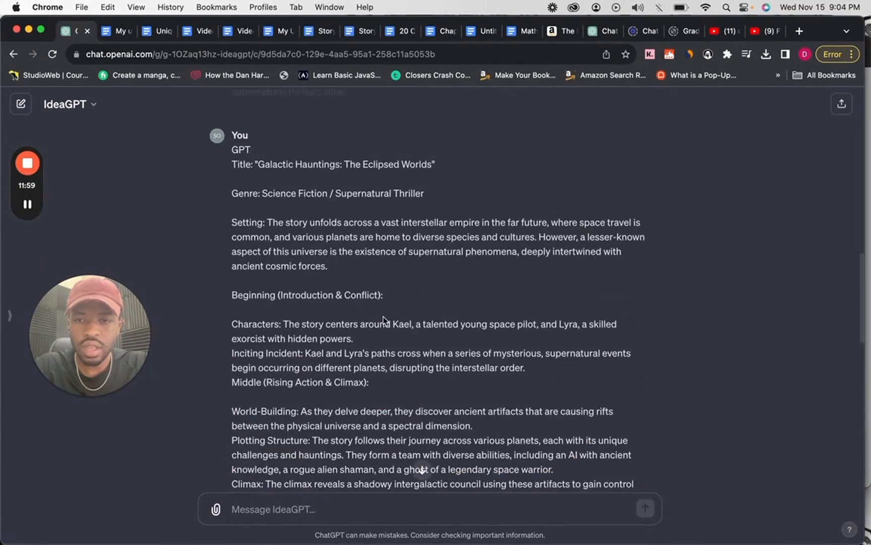
scroll(383, 319, "up", 5)
left_click_drag(382, 312, 343, 295)
scroll(339, 291, "up", 4)
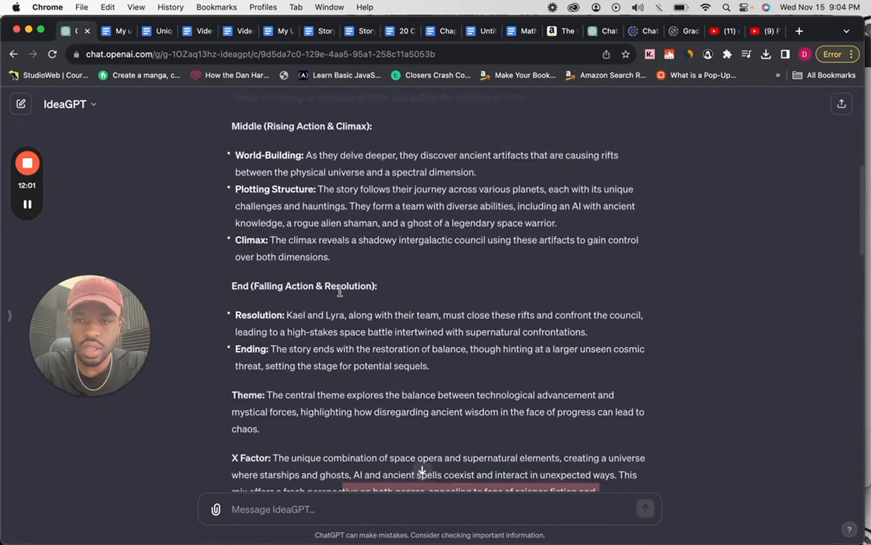
scroll(340, 292, "up", 10)
left_click(229, 211, "shift")
key("super+c")
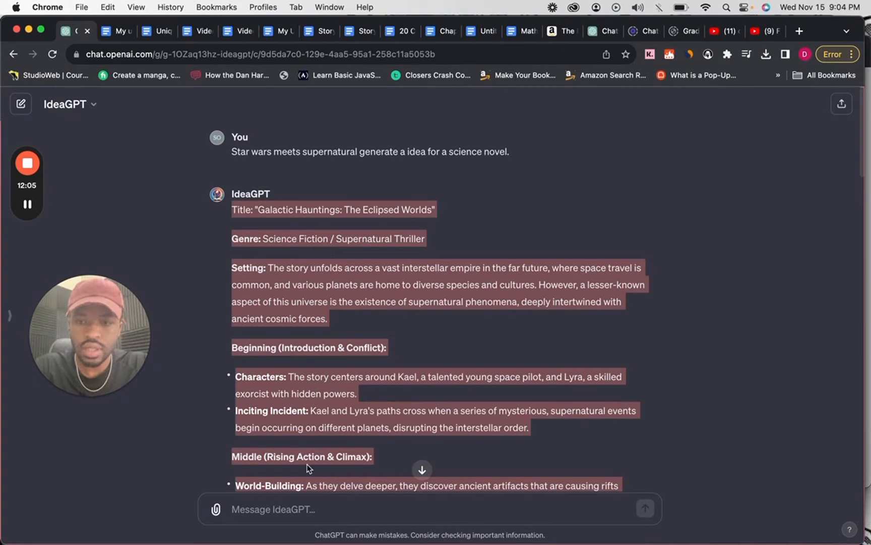
left_click(306, 509)
key("super+v")
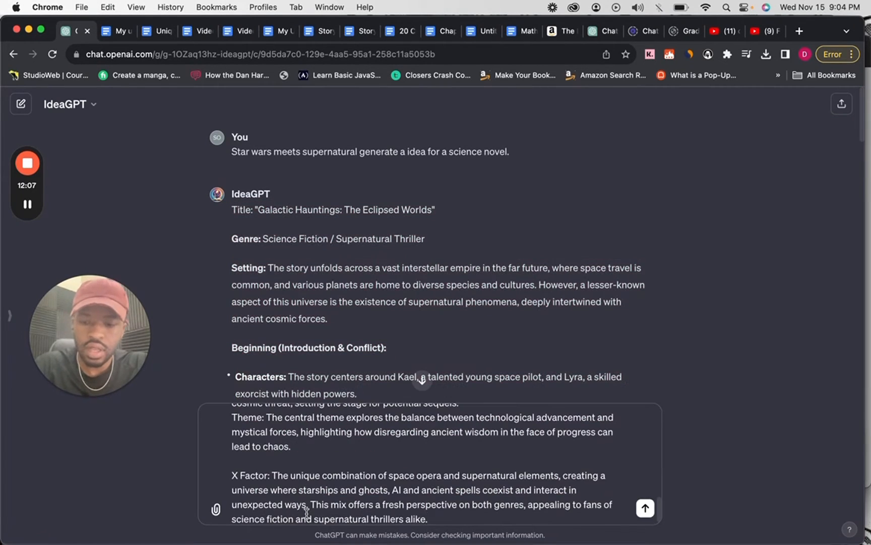
Undo the paste in the IdeaGPT message and paste the complete story idea into a new Google Docs document instead.
key("super+z")
left_click(115, 30)
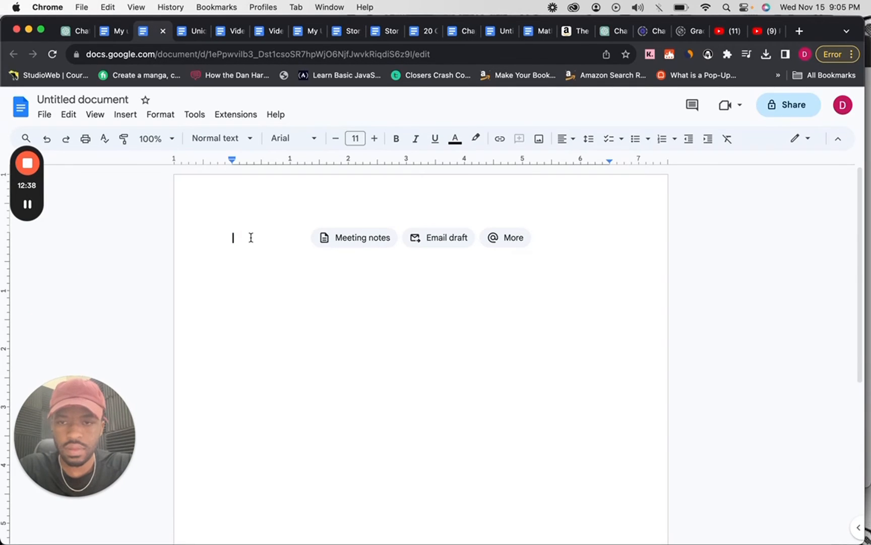
key("super+v")
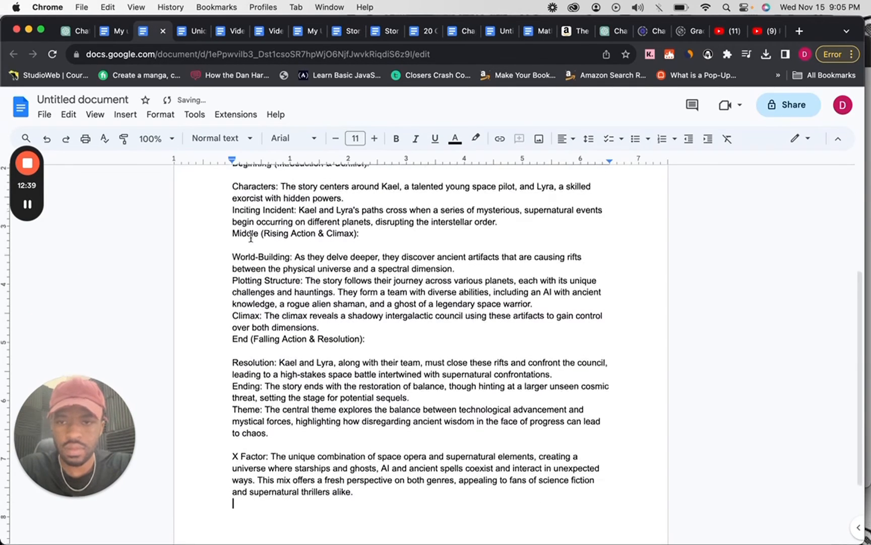
scroll(250, 234, "up", 5)
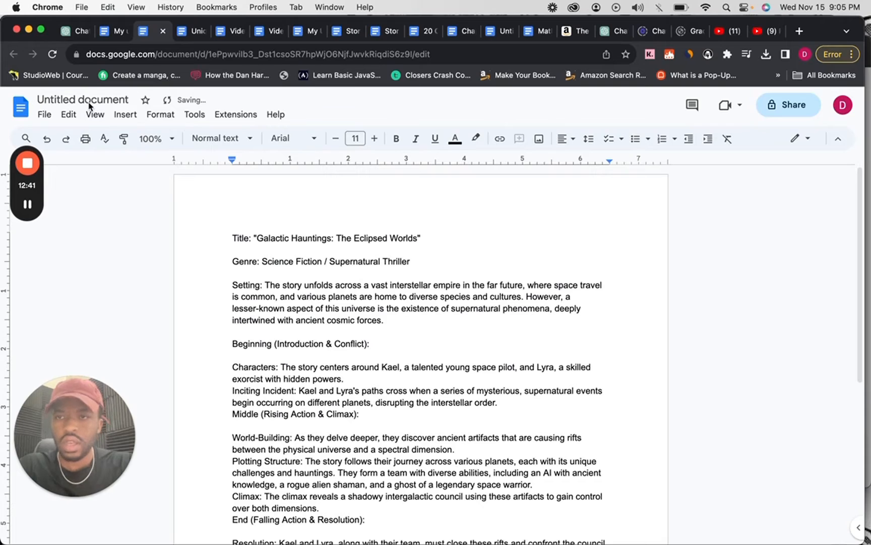
Rename the untitled document as "Idea".
left_click(84, 99)
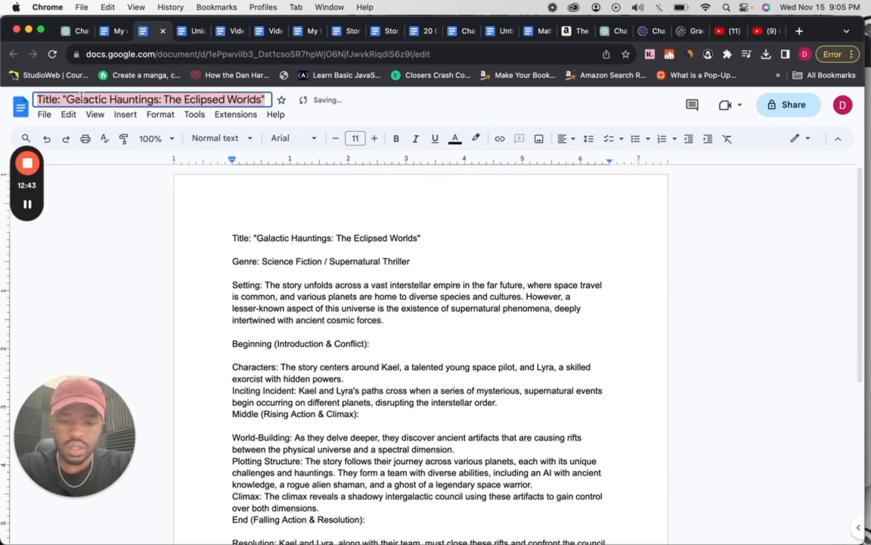
type("Plot")
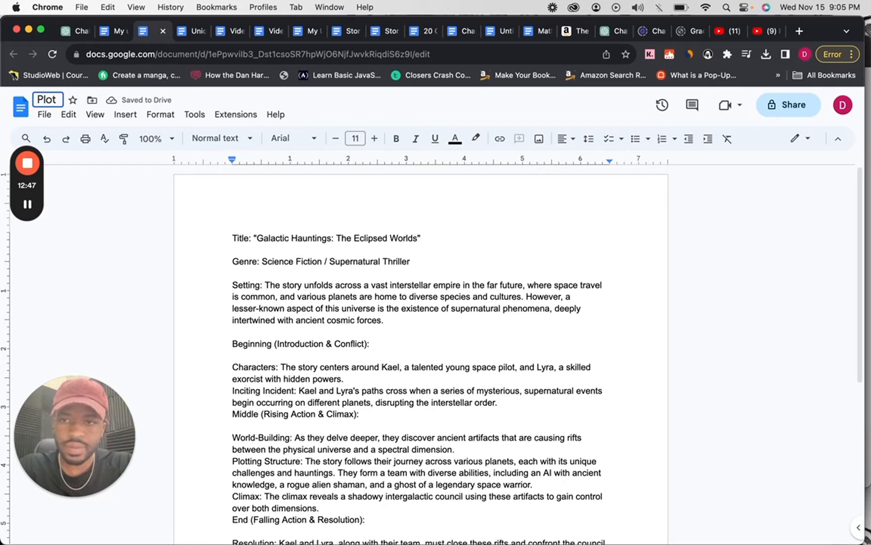
key("BackSpace")
key("BackSpace")
key("BackSpace")
key("BackSpace")
type("Idea")
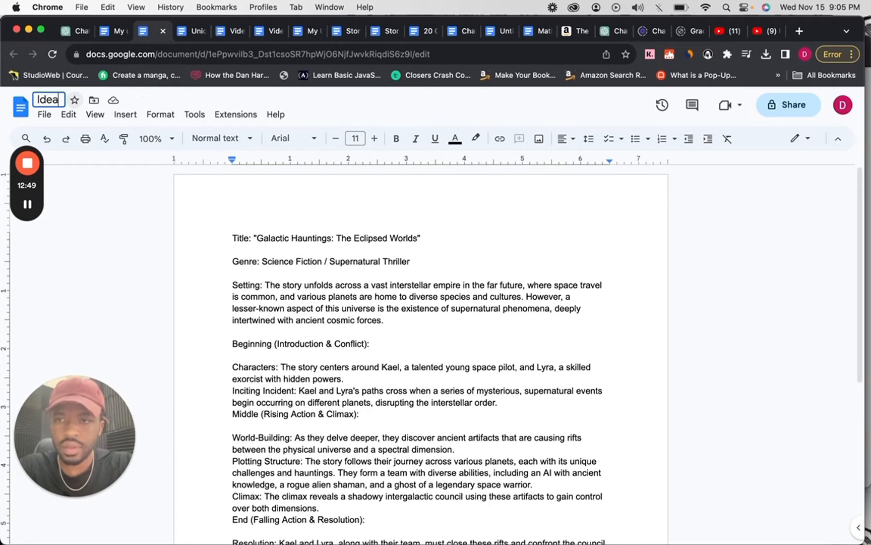
key("Return")
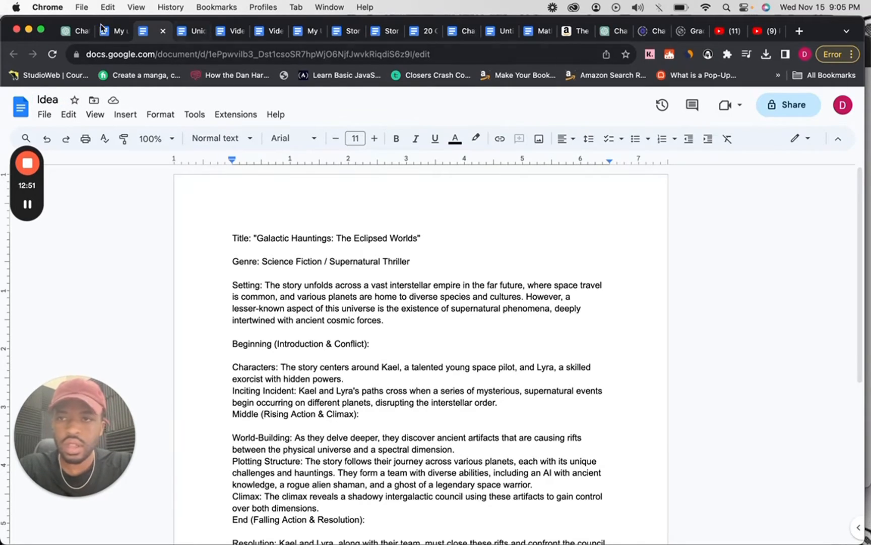
Download the Idea document as a Word file (.docx).
left_click(44, 115)
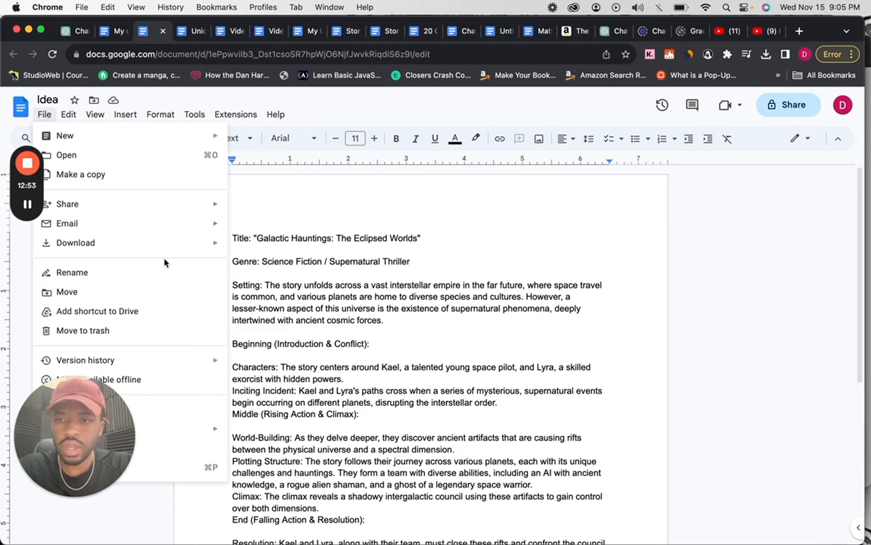
mouse_move(217, 244)
left_click(247, 255)
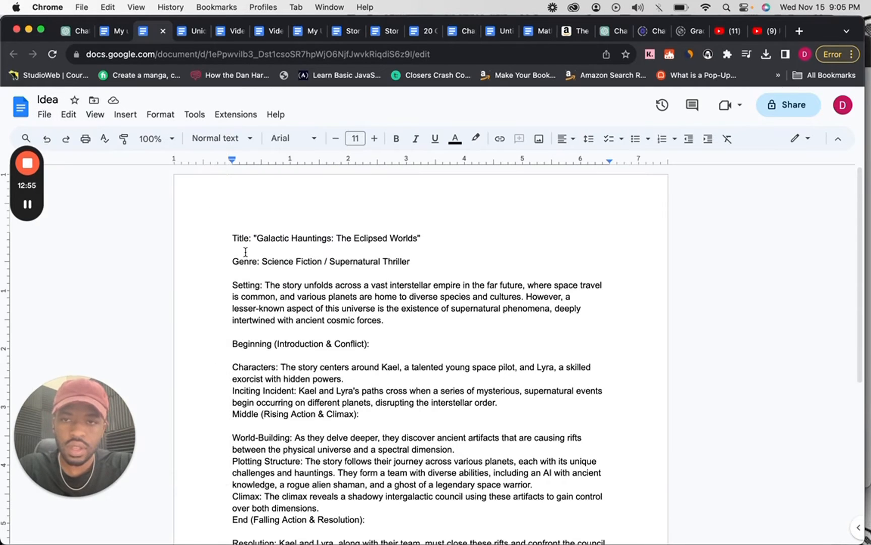
scroll(403, 236, "down", 1)
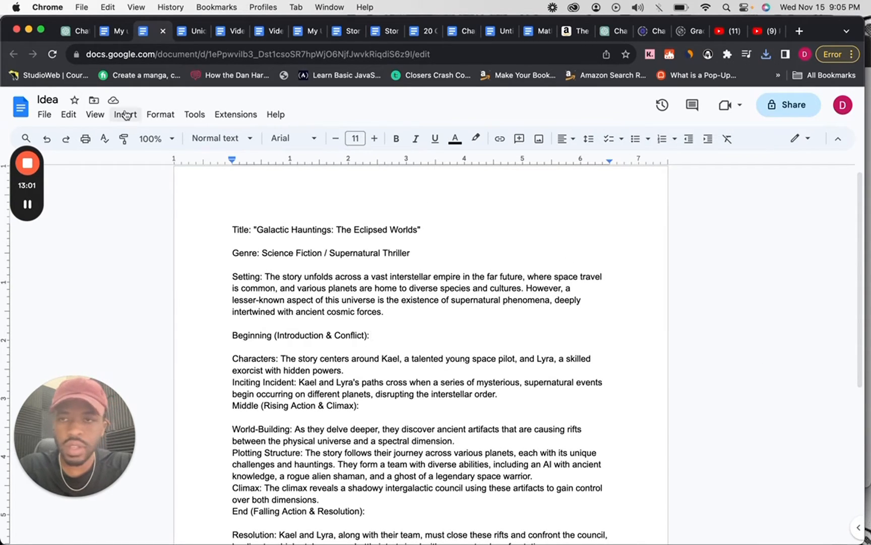
Switch back to ChatGPT, open a new StoryDevGPT chat and hide the sidebar.
left_click(63, 33)
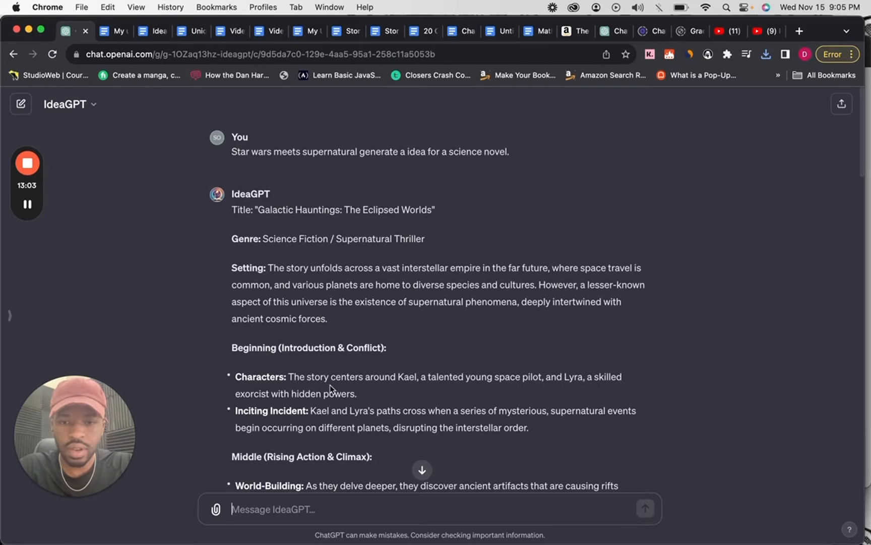
scroll(345, 458, "down", 1)
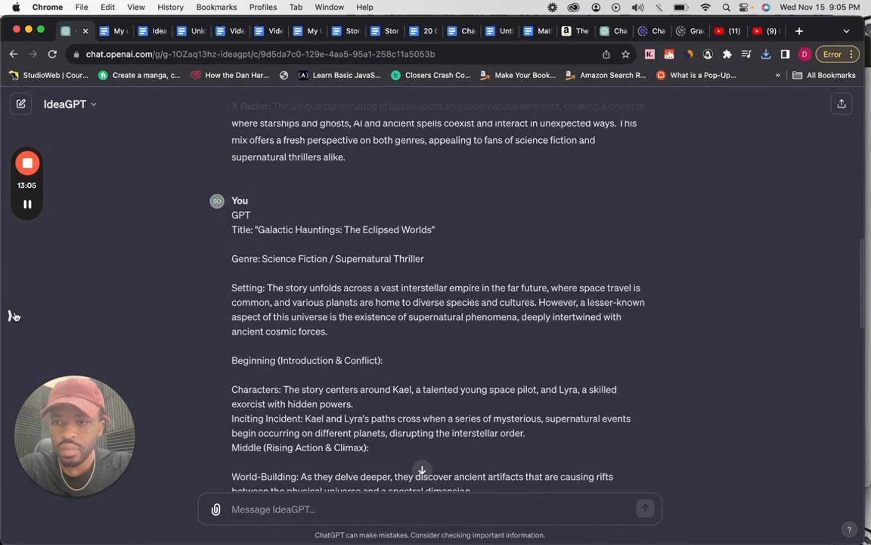
left_click(10, 315)
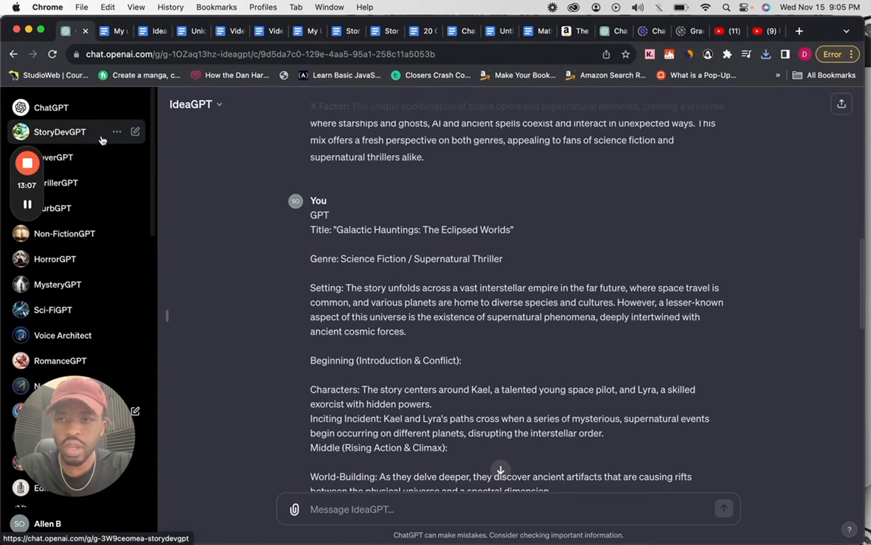
left_click(60, 133)
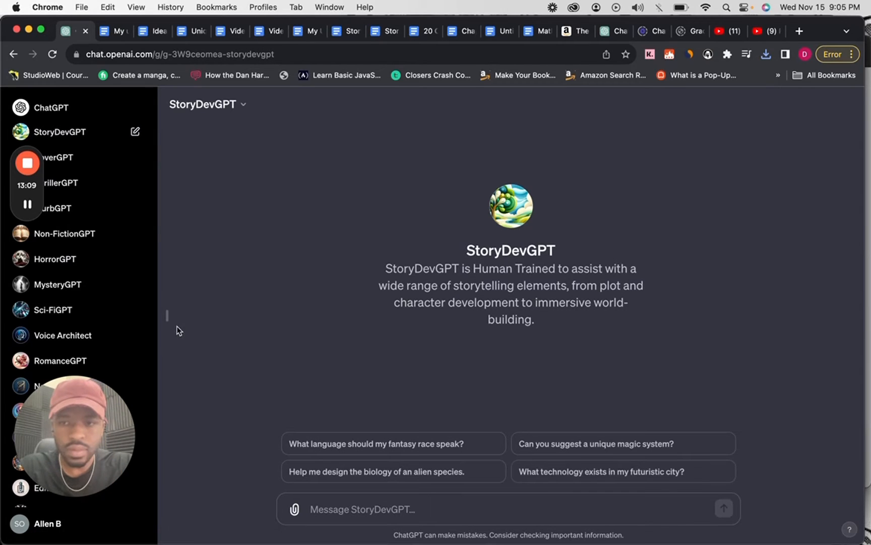
left_click(168, 318)
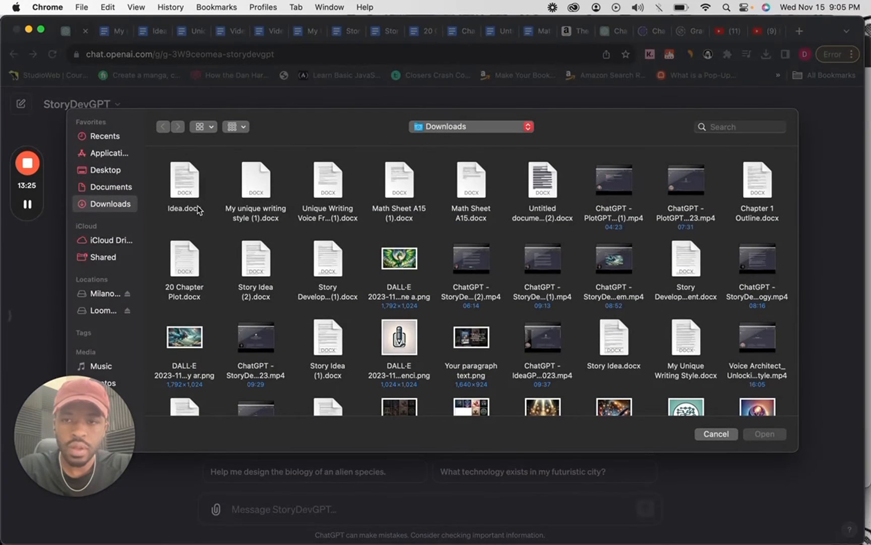
Attach Idea.docx from Downloads and send the prompt "Generate a cast of characters based on my idea.".
double_click(183, 189)
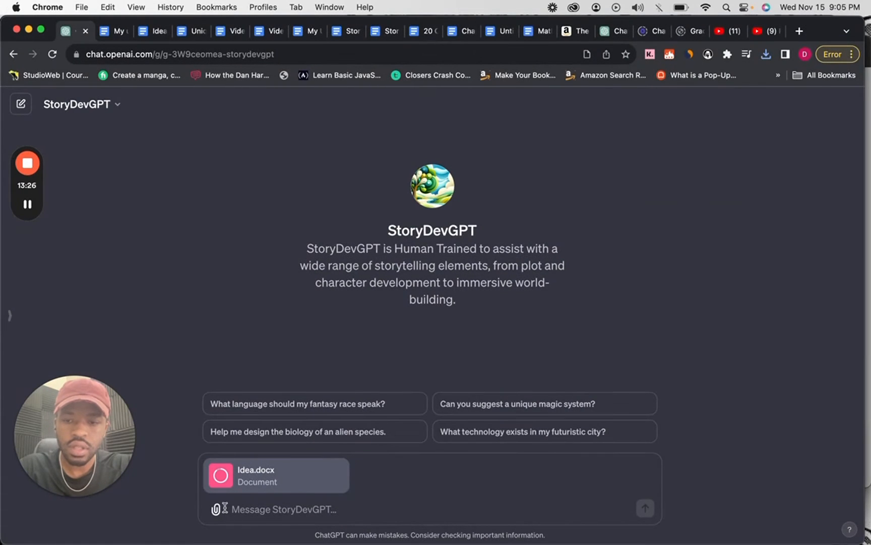
type("Pro")
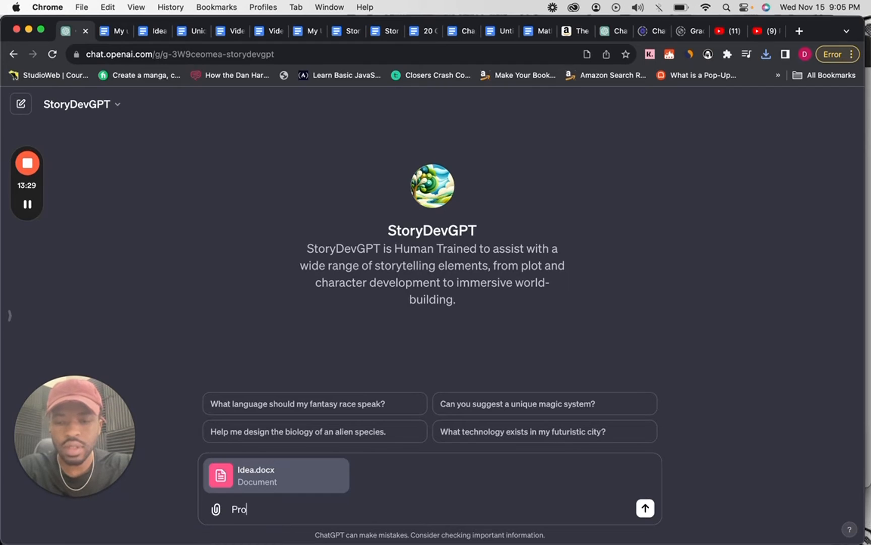
key("BackSpace")
key("BackSpace")
key("BackSpace")
type("Generat")
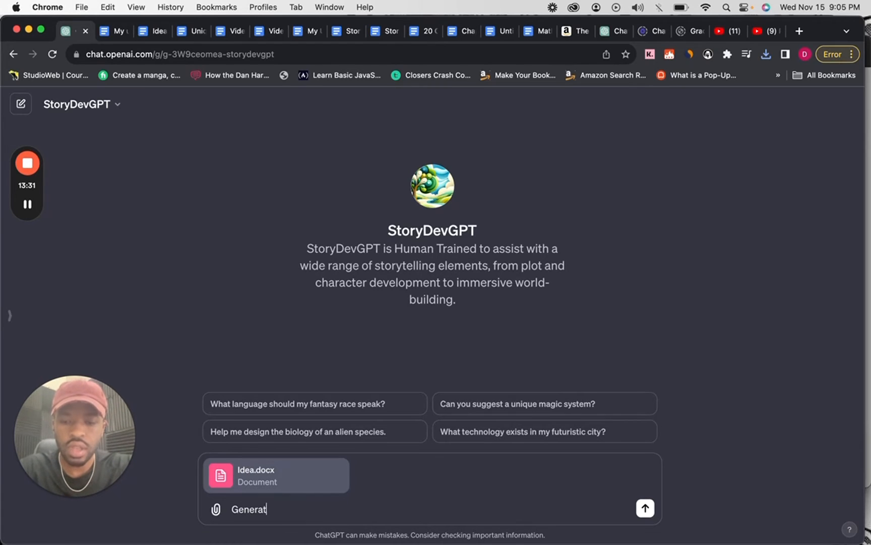
type("e a cast of characters")
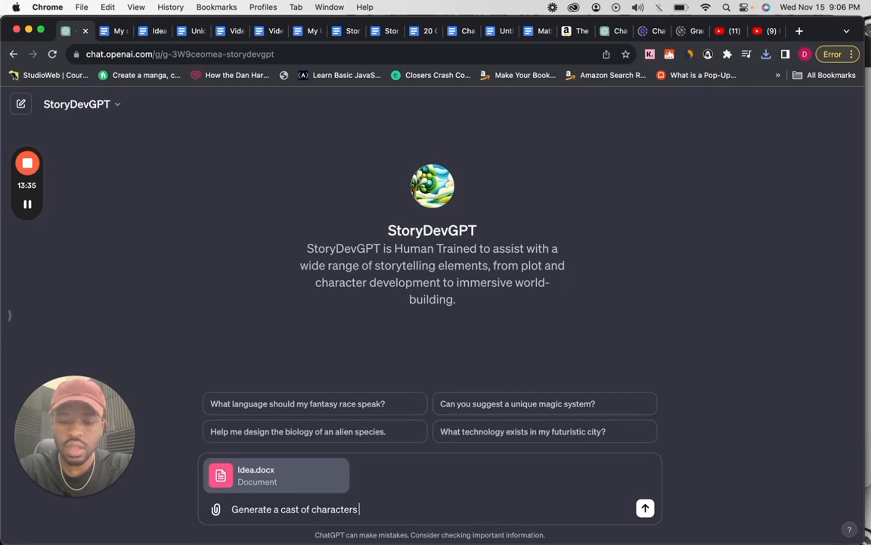
type(" based on my idea.")
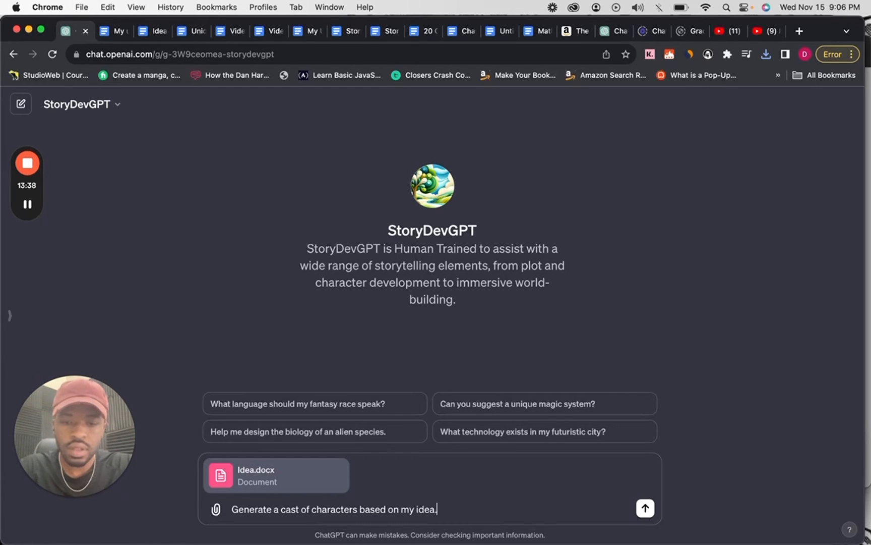
key("Return")
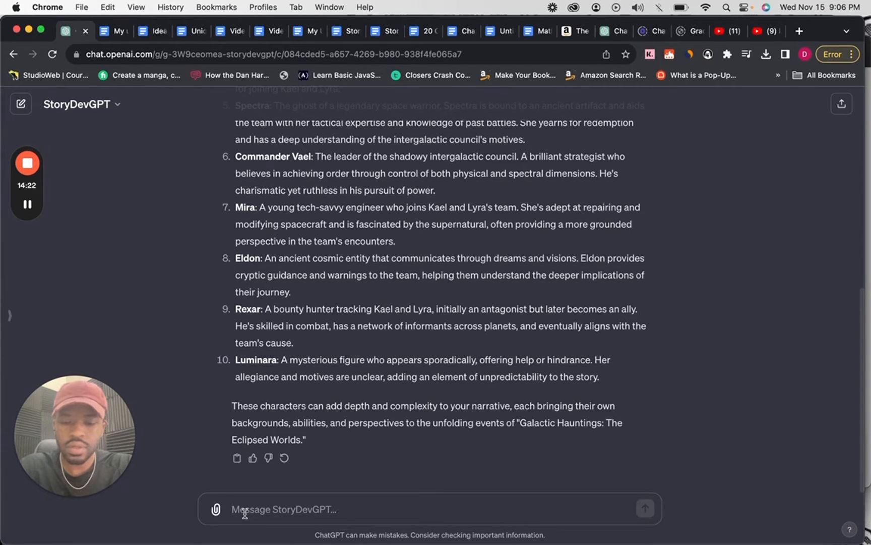
Send the follow-up "Who are the main Characters. Limit it to 3 main characters. Leave the rest as supporting roles.".
type("Who are the")
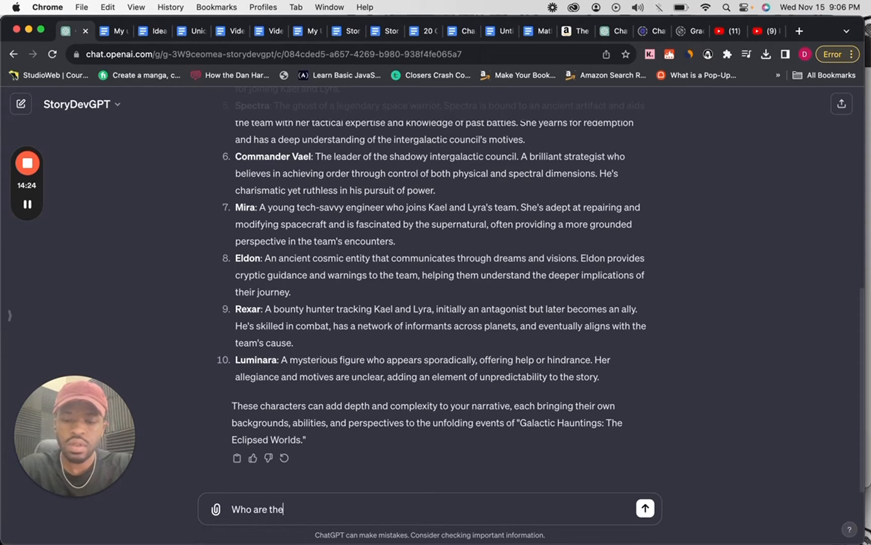
type(" main Chara")
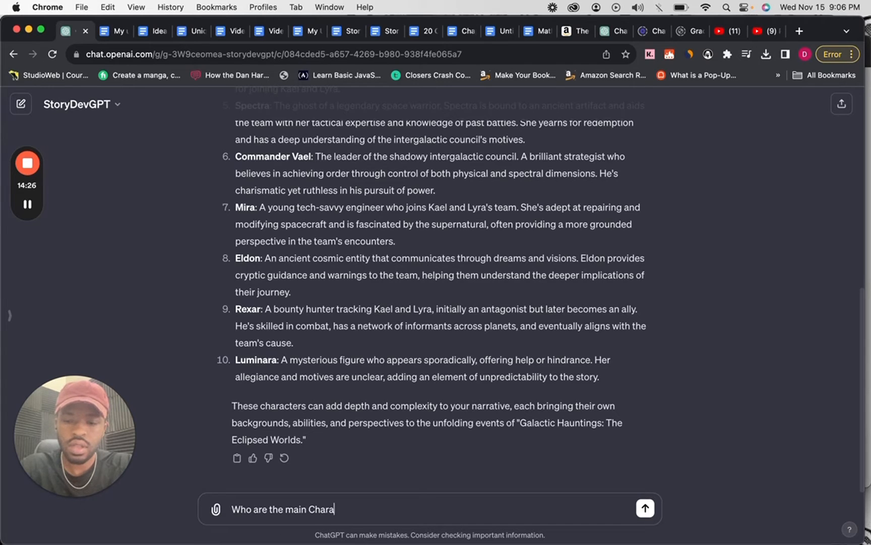
type("cte")
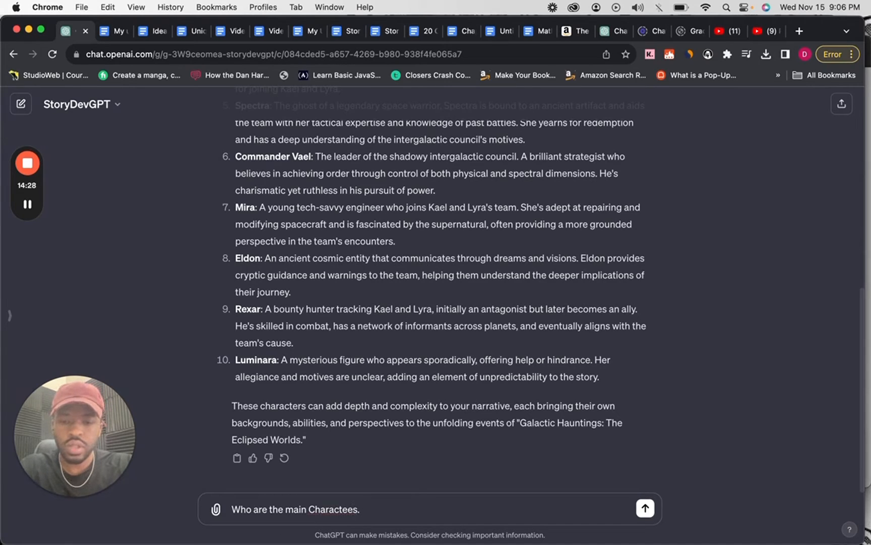
type("rs.")
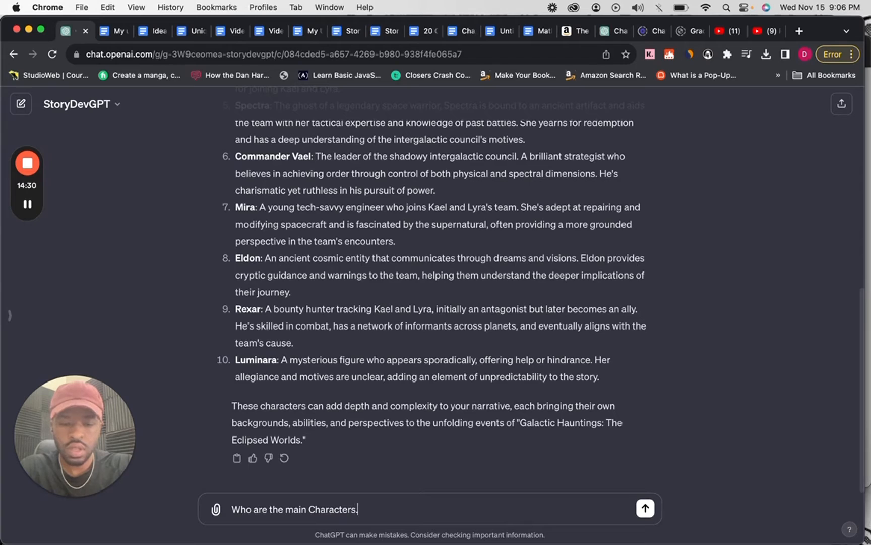
type(" Limit")
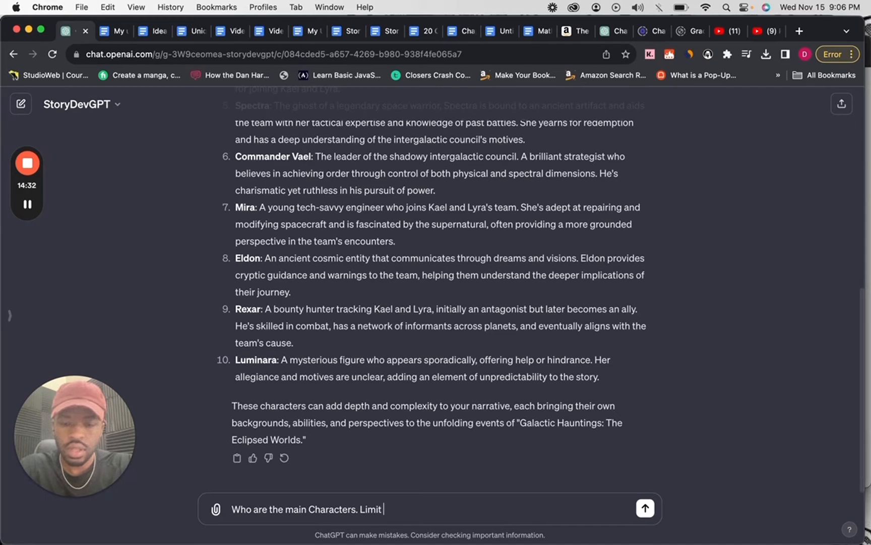
type(" it to ")
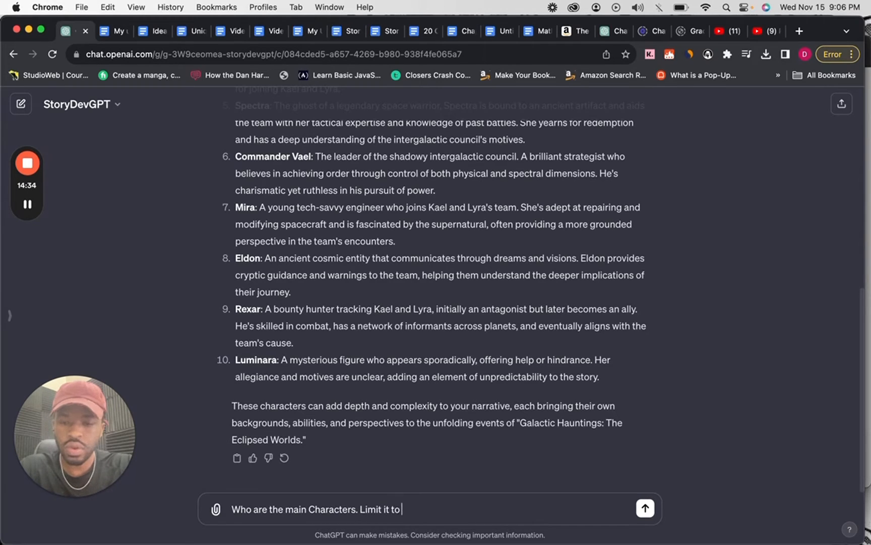
type("3 main")
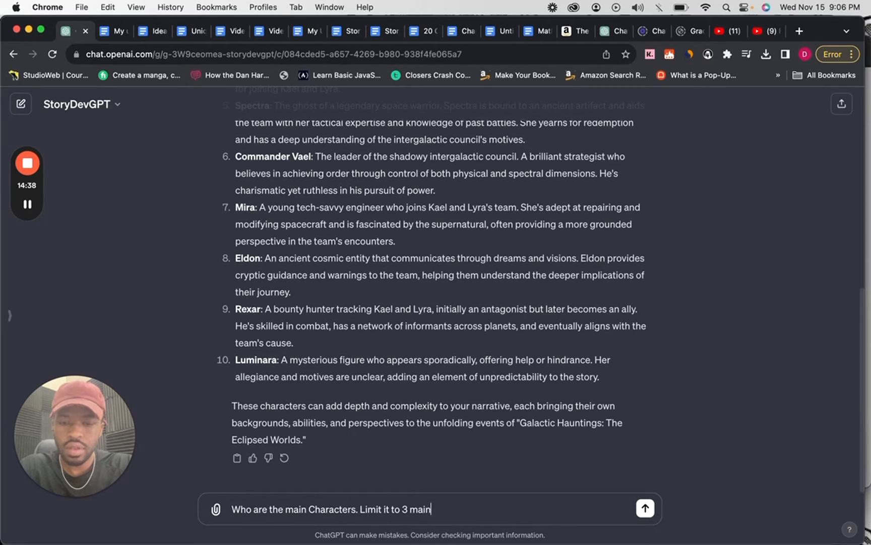
type(" charac")
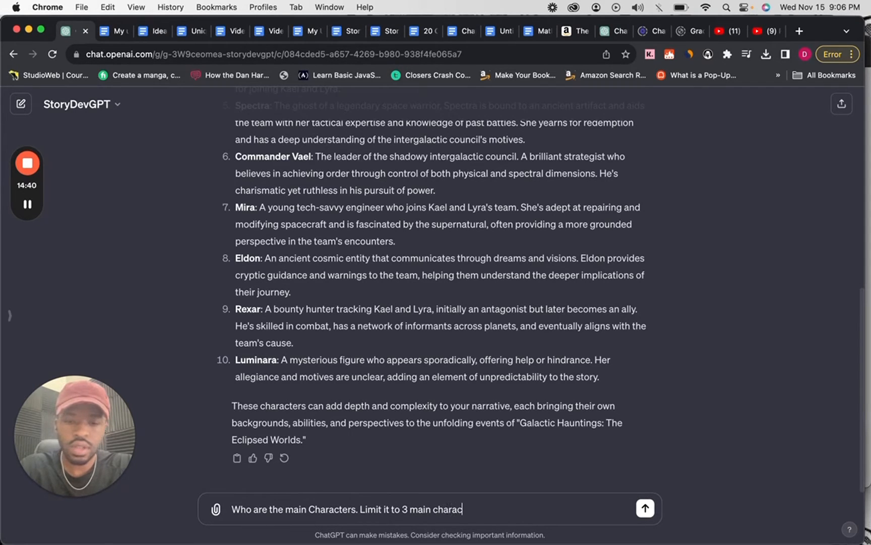
type("ters. L")
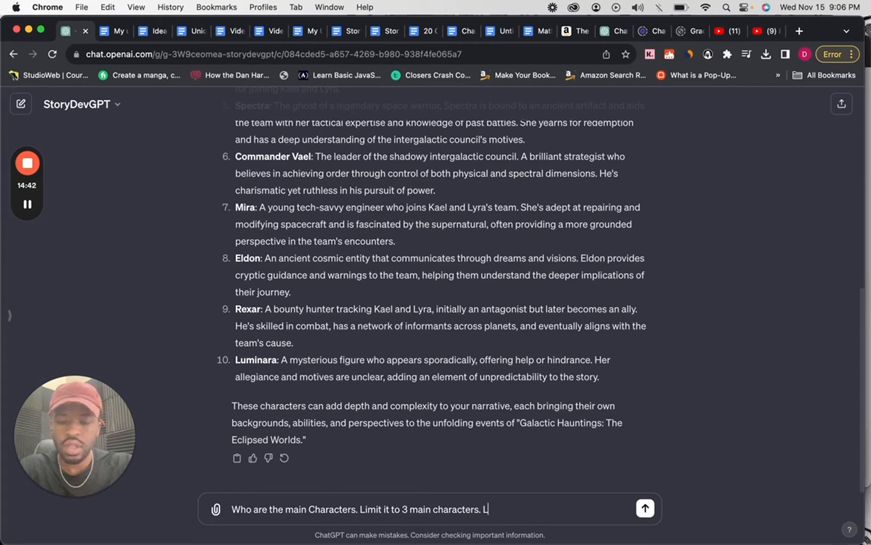
type("eave the r")
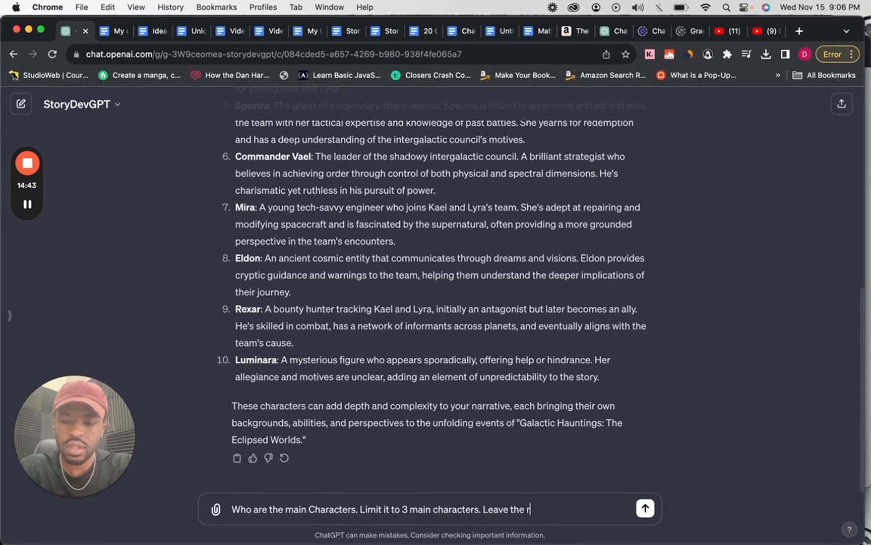
type("est as supp")
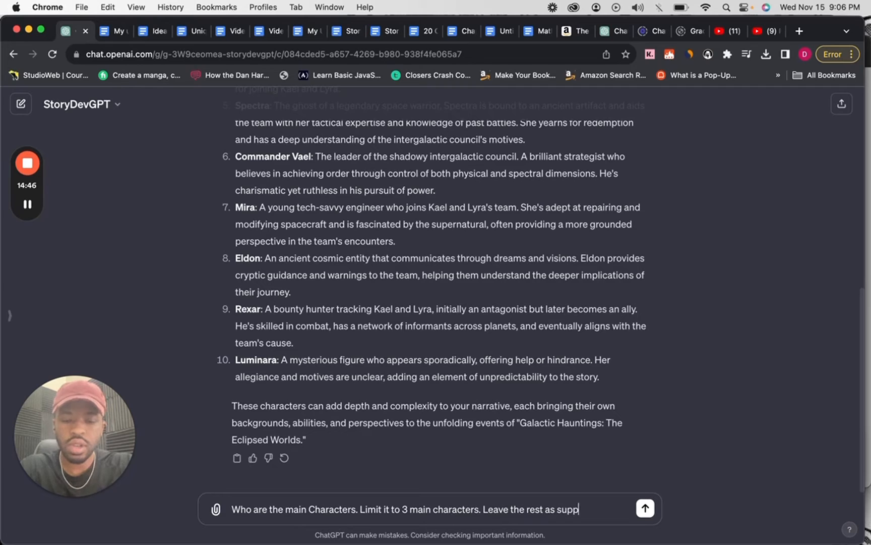
type("orting ro")
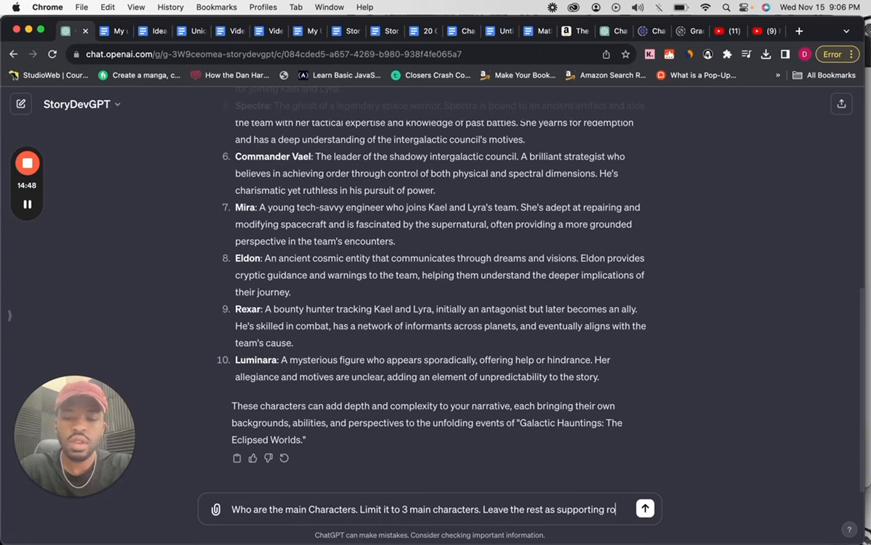
type("les.")
key("Return")
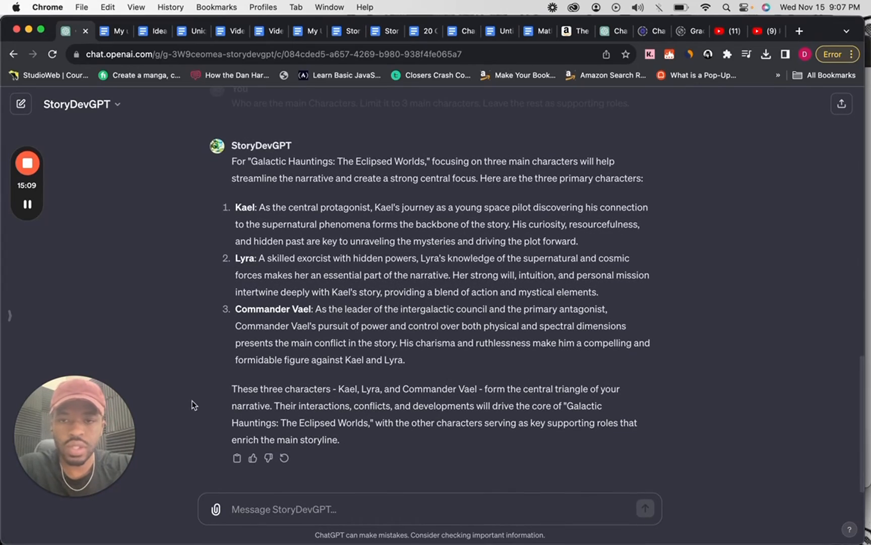
Look back through StoryDevGPT's replies, from the main characters to the start of the generated cast of characters.
scroll(275, 373, "up", 7)
left_click_drag(338, 390, 253, 347)
scroll(253, 347, "up", 10)
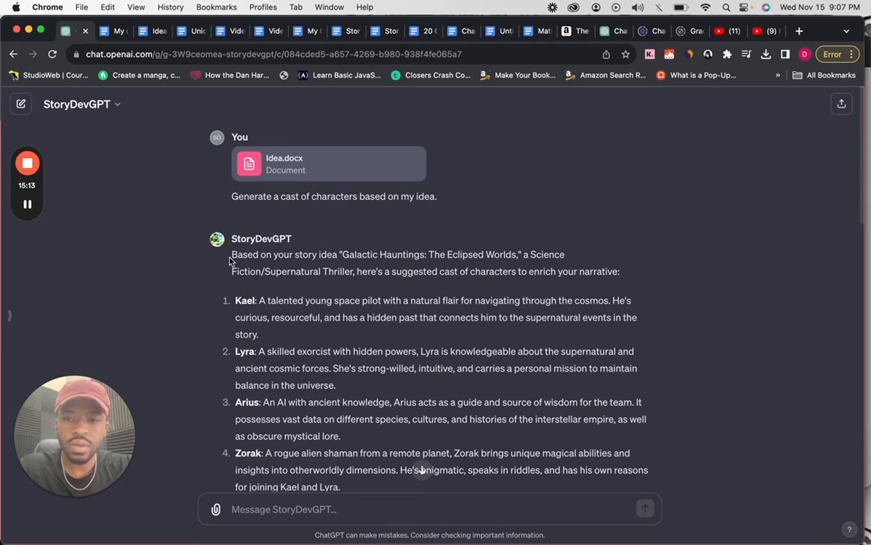
Copy StoryDevGPT's cast of characters and main-character replies into a new blank Google Docs document.
left_click_drag(231, 261, 233, 247)
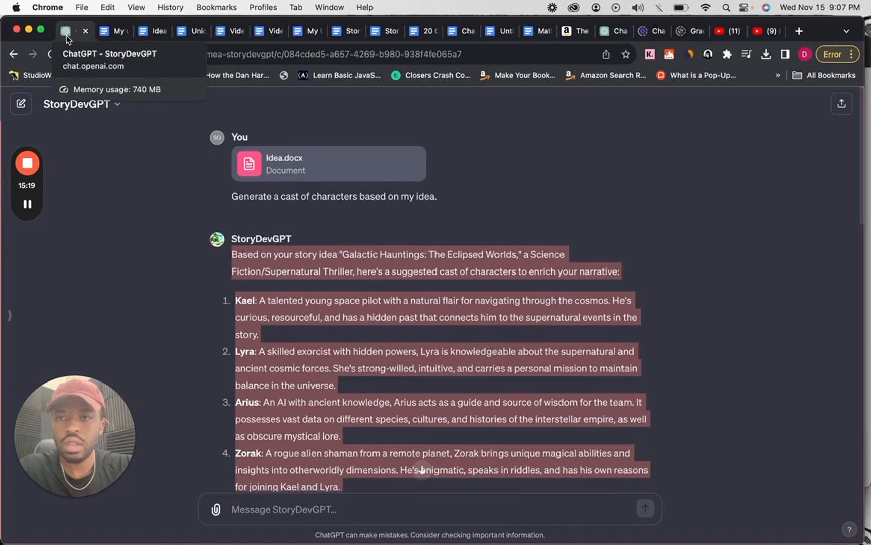
left_click(116, 37)
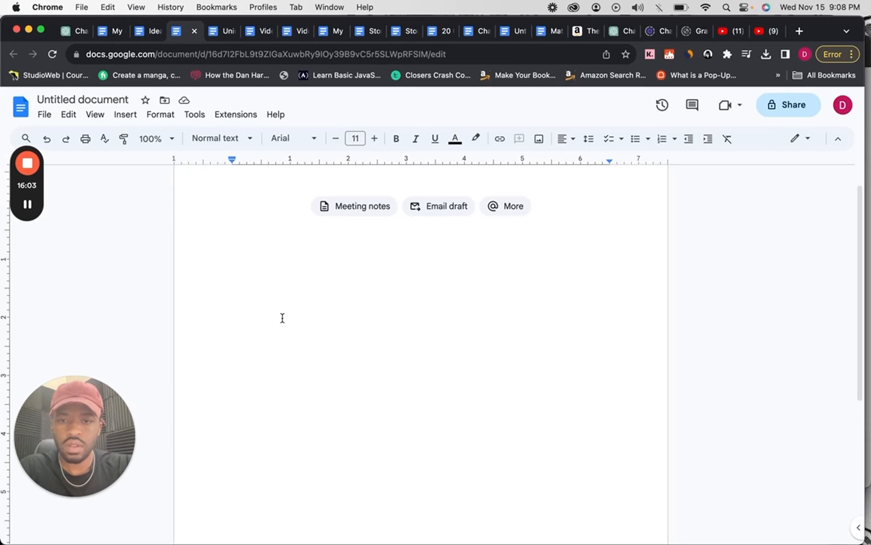
key("super+v")
scroll(334, 333, "up", 20)
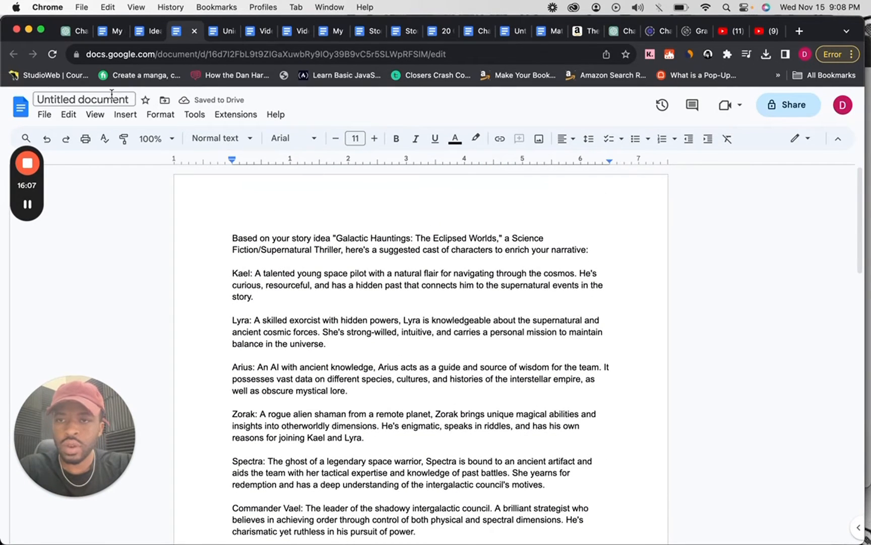
Name the new document "Cast of Characters".
left_click(83, 100)
type("Cast o")
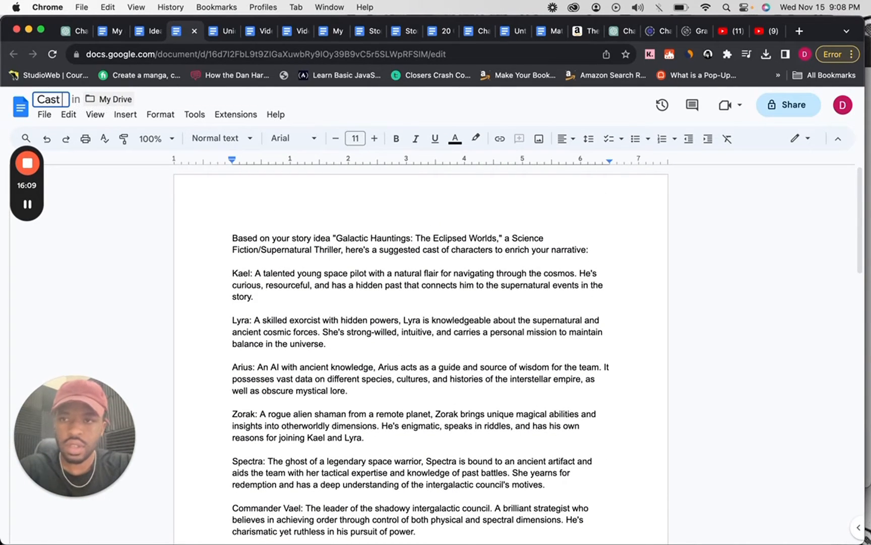
type("f")
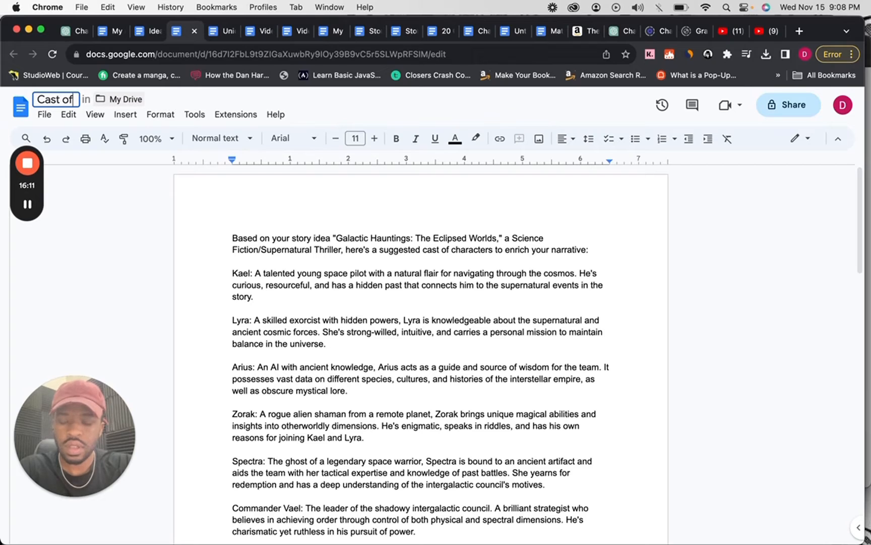
type(" Charaaccters")
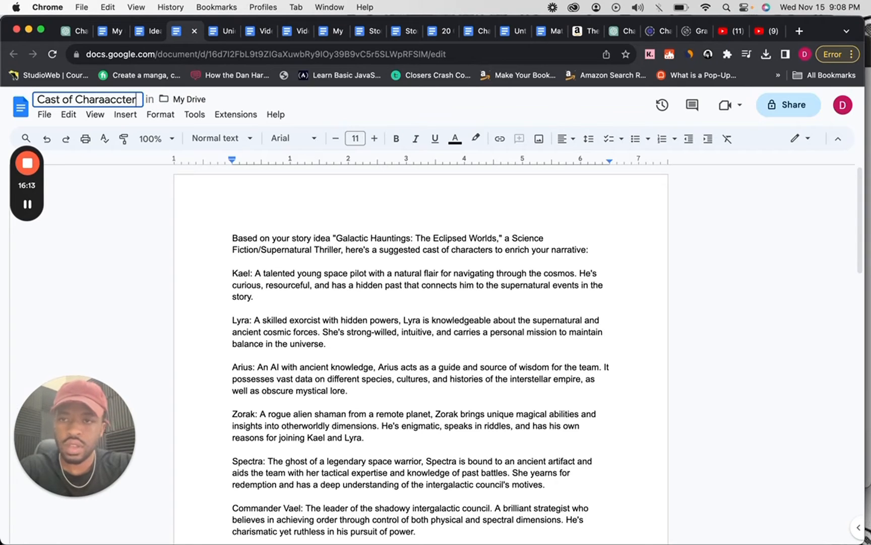
key("BackSpace")
key("BackSpace")
key("BackSpace")
key("BackSpace")
key("BackSpace")
type("ters")
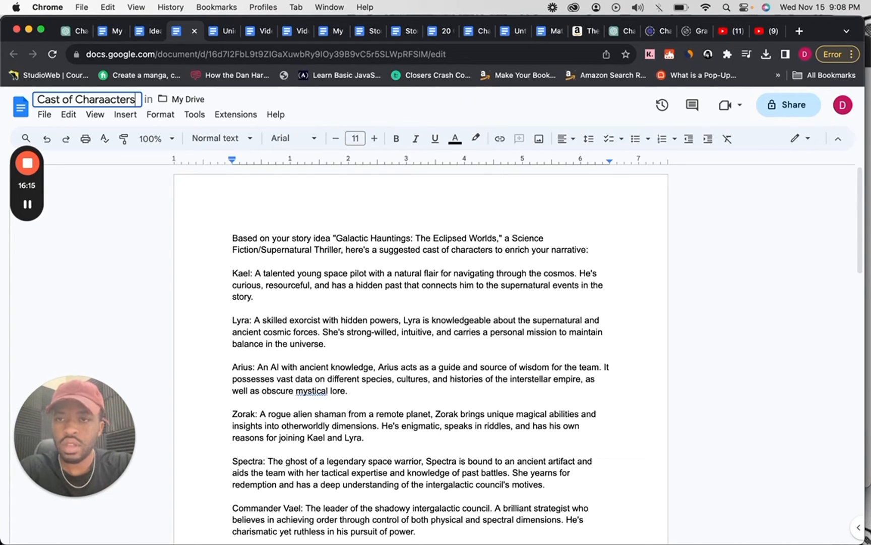
key("BackSpace")
key("BackSpace")
key("BackSpace")
key("BackSpace")
key("BackSpace")
key("BackSpace")
type("cters")
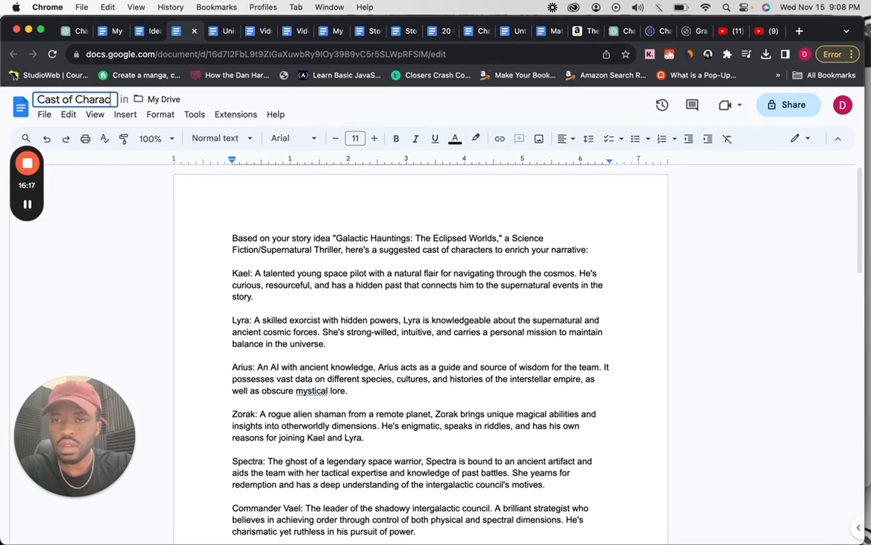
key("Return")
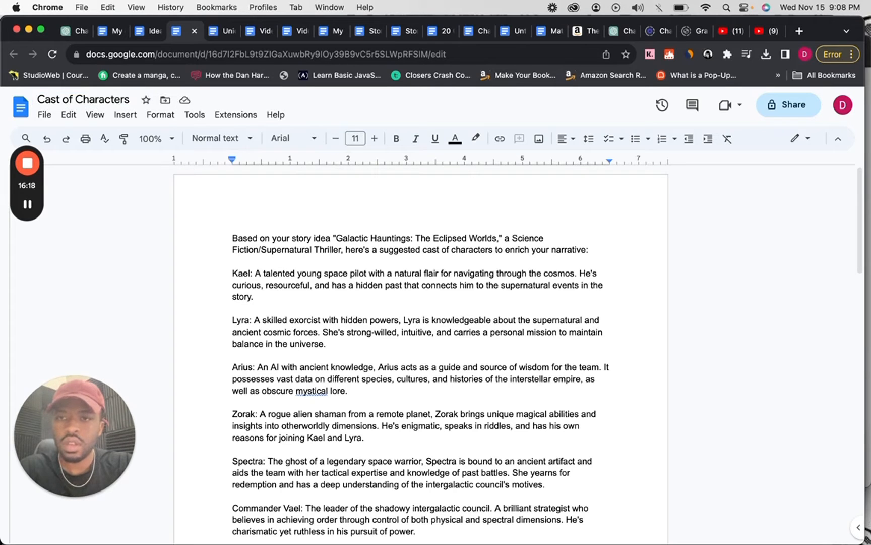
Download the Cast of Characters document as a Microsoft Word (.docx) file.
left_click(43, 115)
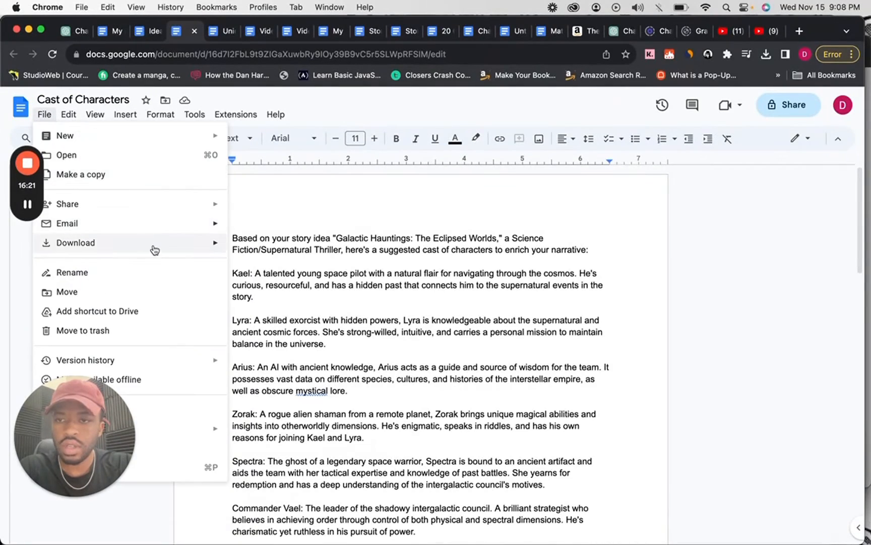
mouse_move(151, 247)
left_click(260, 247)
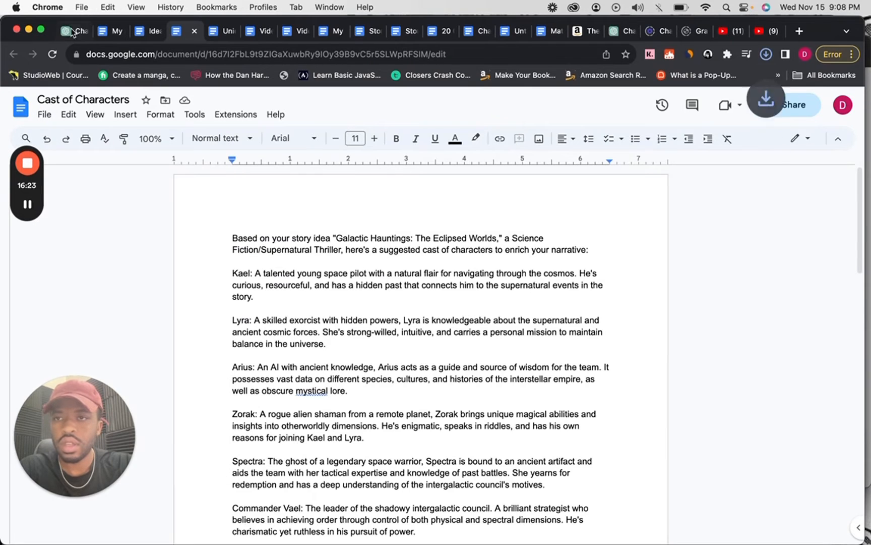
Switch back to ChatGPT and send StoryDevGPT the prompt "Develope the world the characters in. Include technology, society and norms.".
left_click(71, 30)
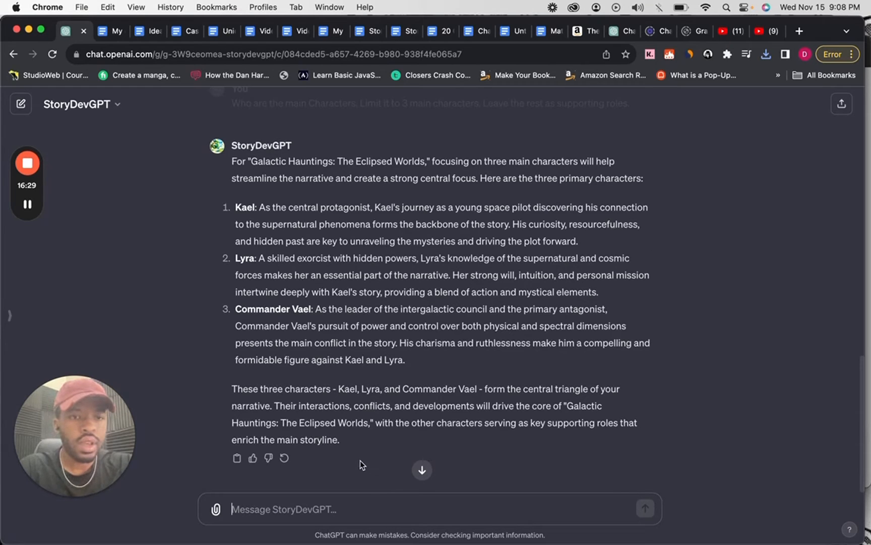
left_click(216, 510)
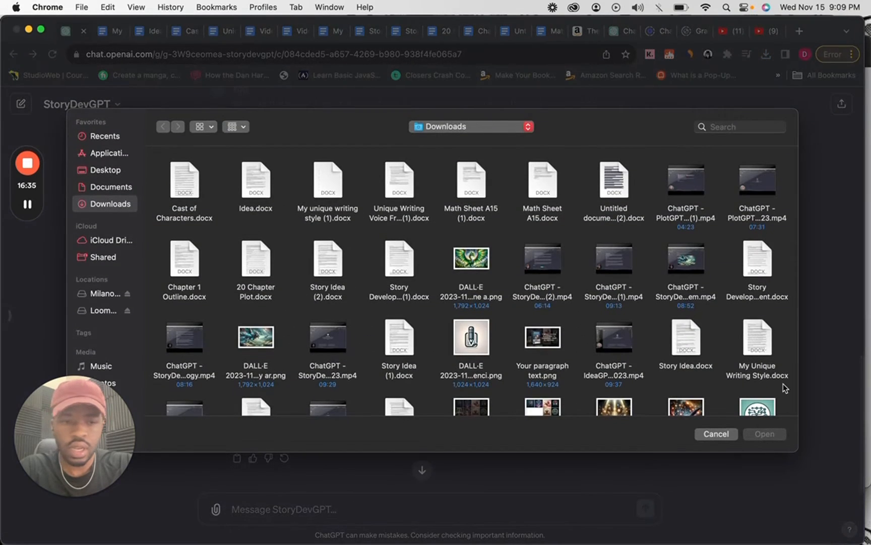
left_click(717, 434)
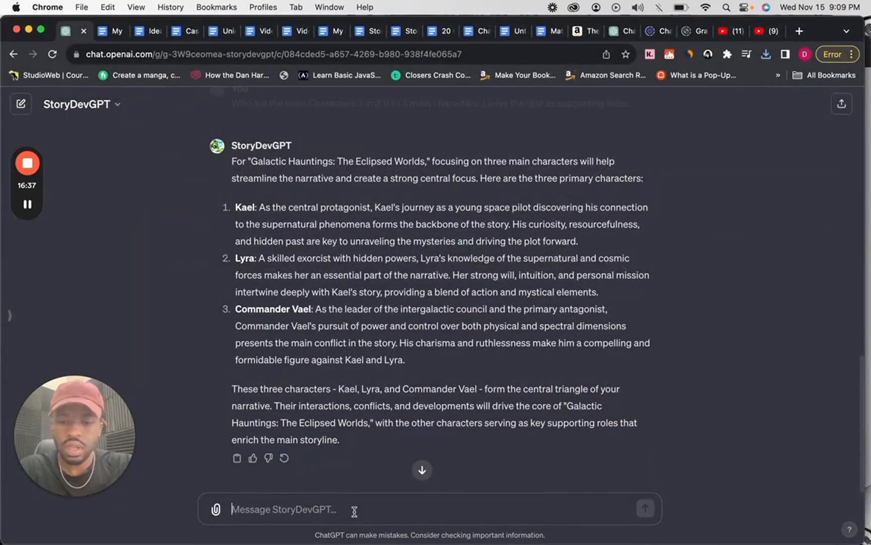
left_click(354, 510)
type("Dev")
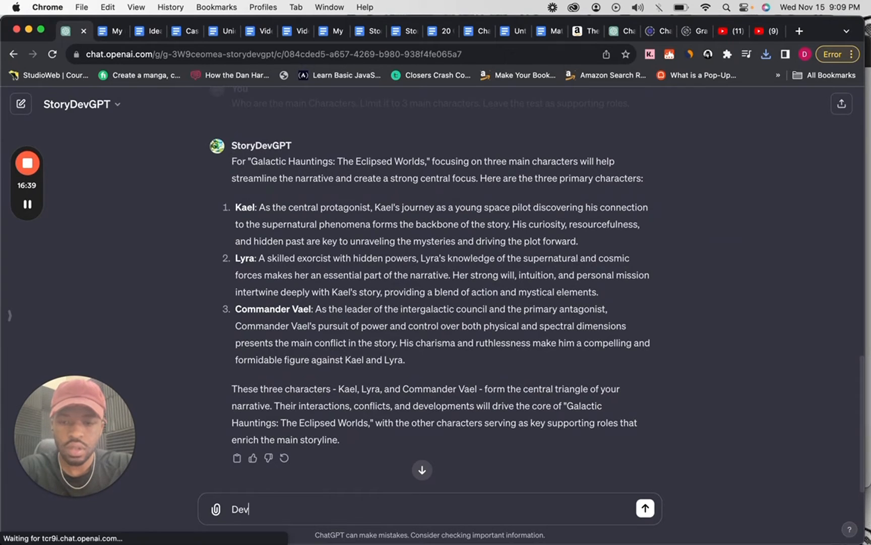
type("elope the")
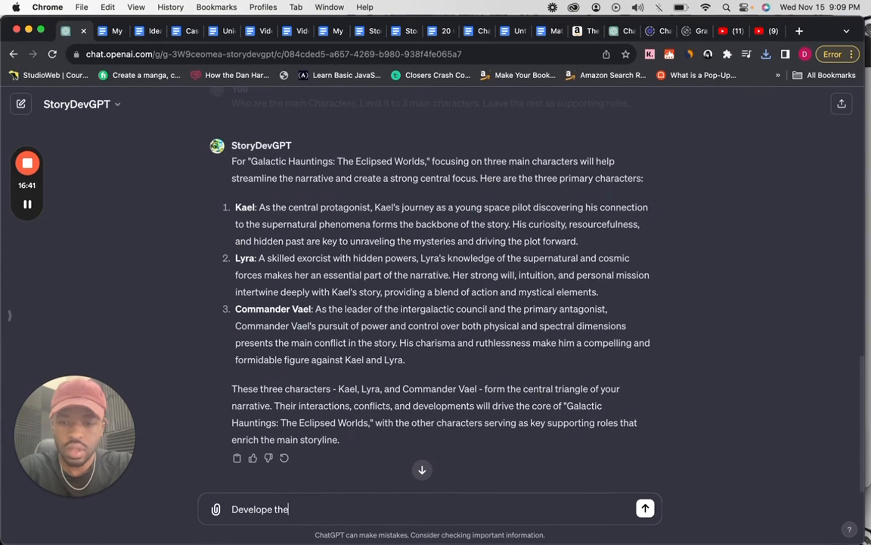
type(" world the ")
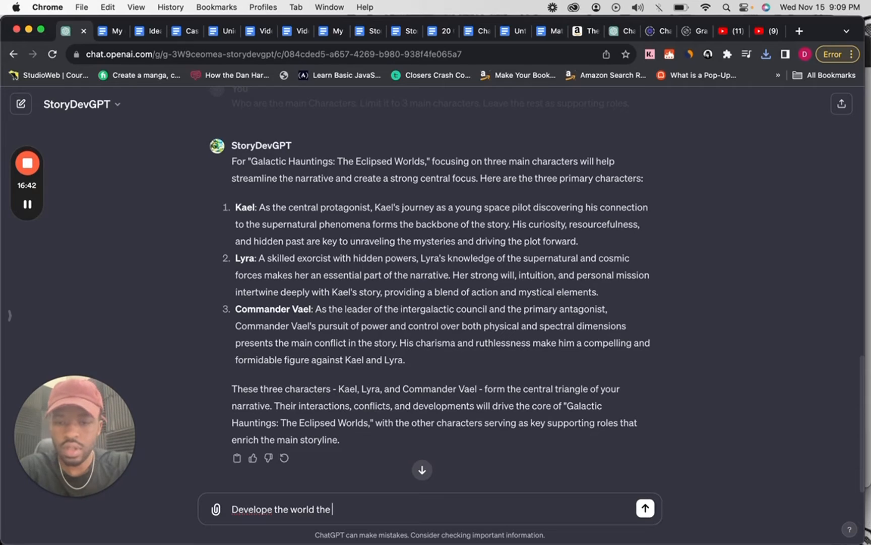
type("characte")
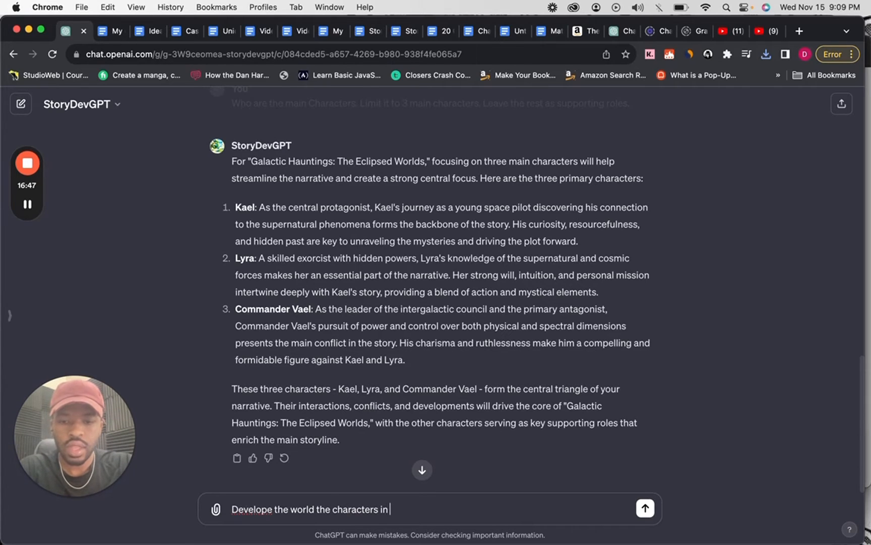
type("rs in. Include")
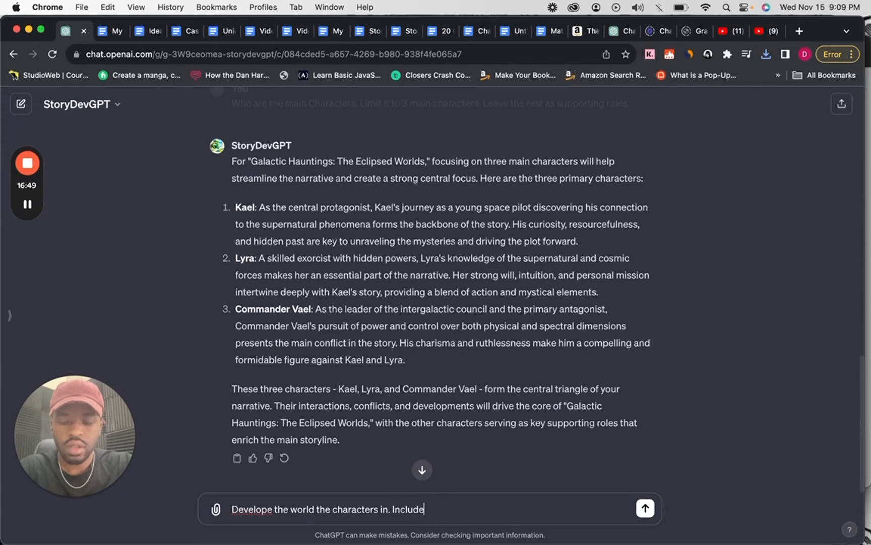
type(" tech")
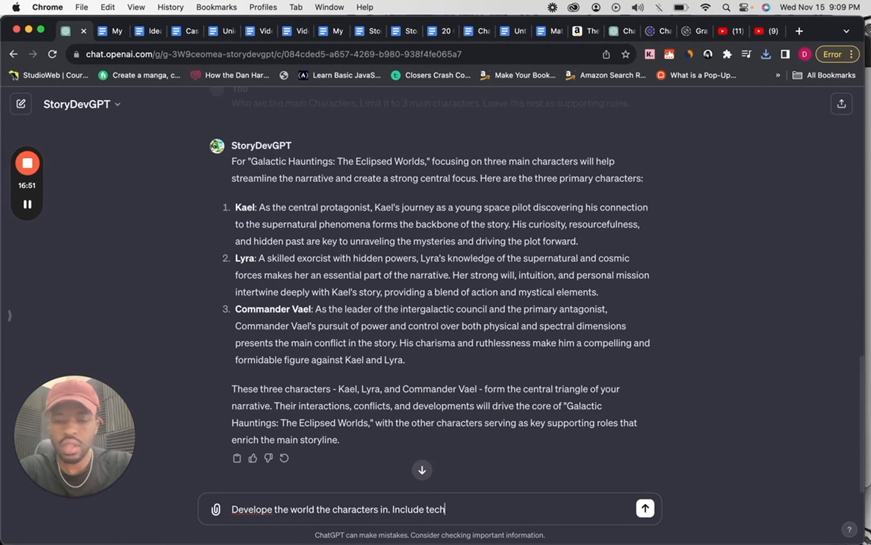
type("nology")
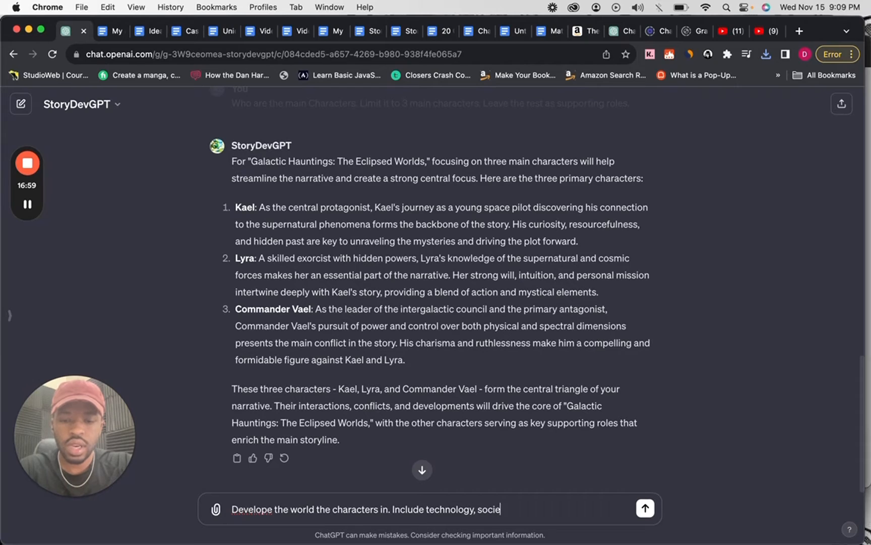
type(", society and ")
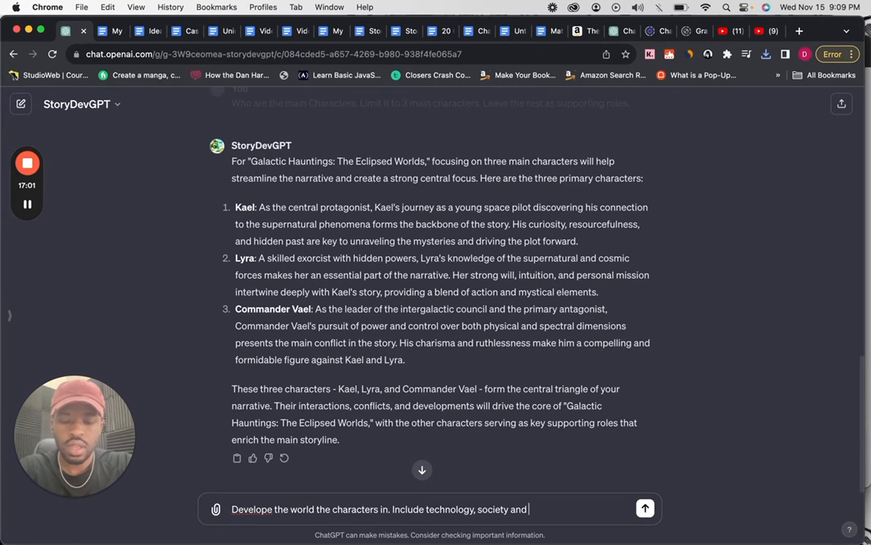
type("norms.")
key("Return")
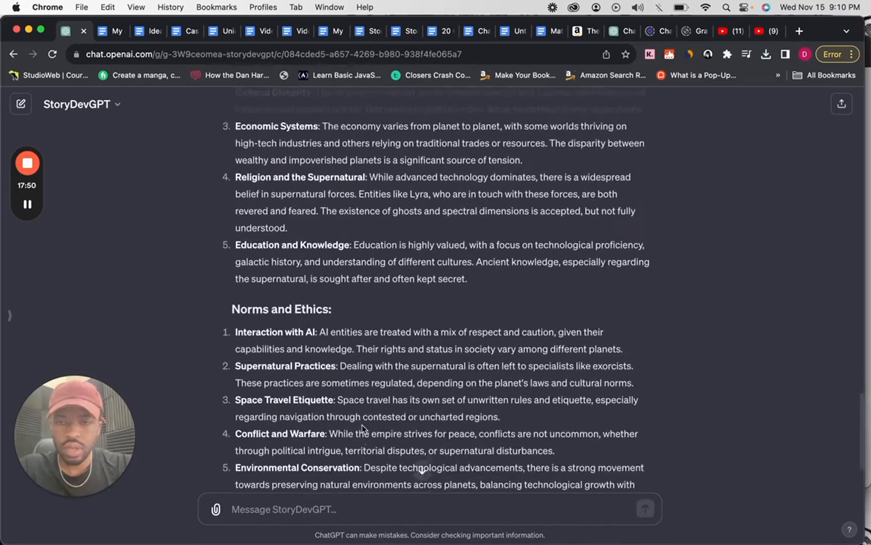
Copy the Technology section, from its heading through Medical Advancements, out of StoryDevGPT's world-building reply.
scroll(362, 424, "up", 10)
scroll(362, 424, "up", 5)
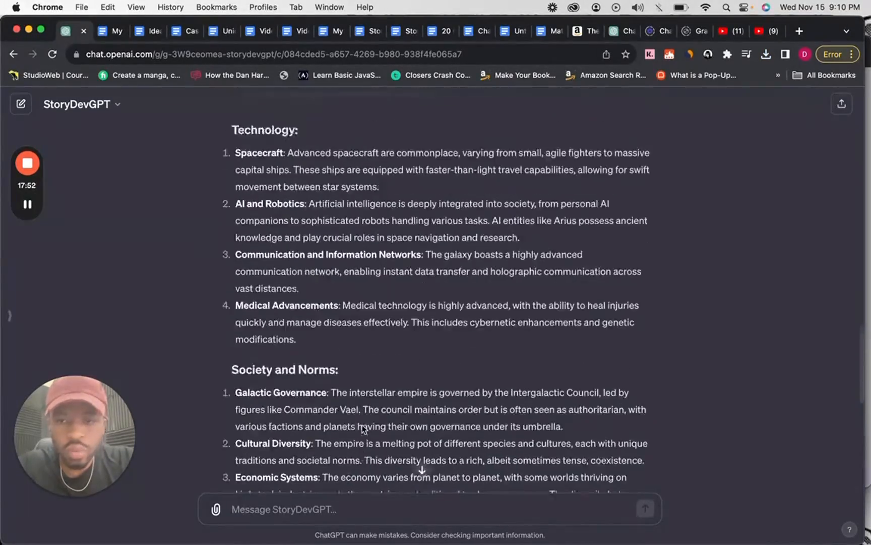
scroll(362, 427, "up", 3)
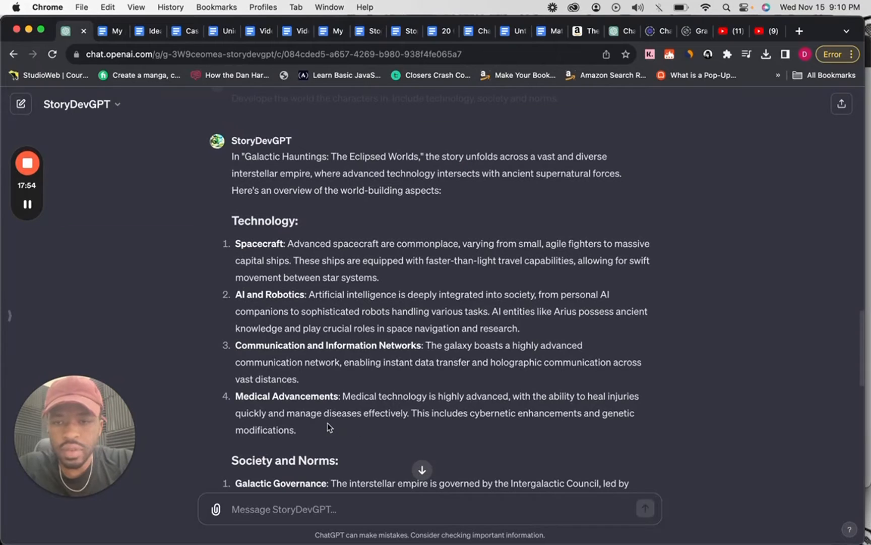
left_click_drag(328, 424, 232, 218)
key("super+c")
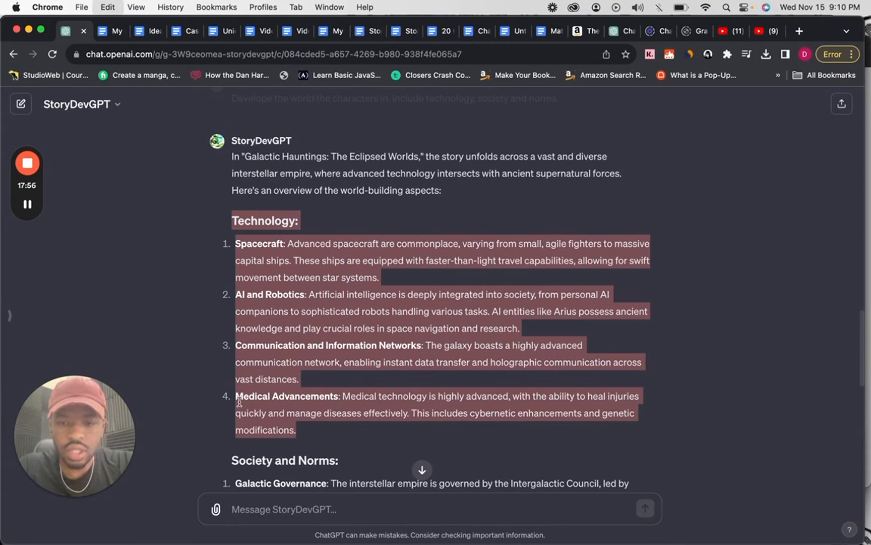
left_click(273, 506)
key("super+v")
key("super+a")
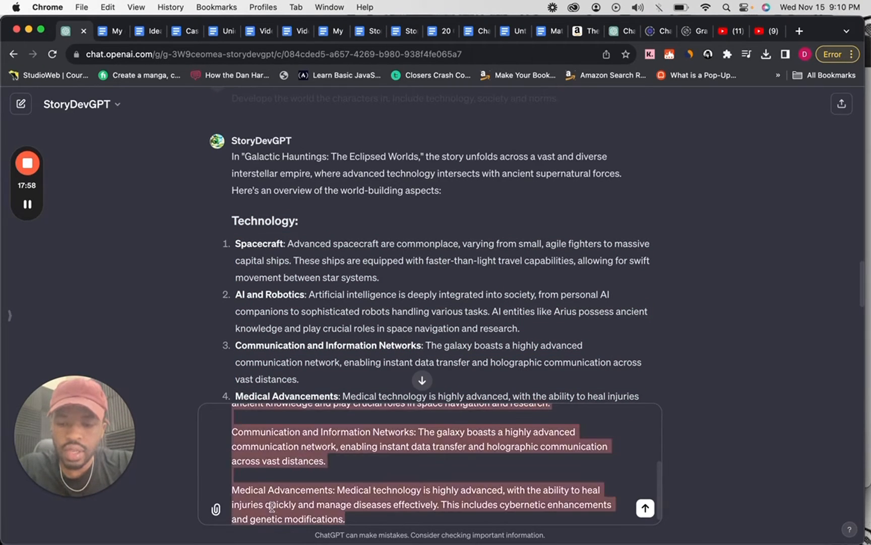
key("BackSpace")
Switch to the Cast of Characters document and append a "World Building" line followed by the copied Technology section at its end.
left_click(177, 32)
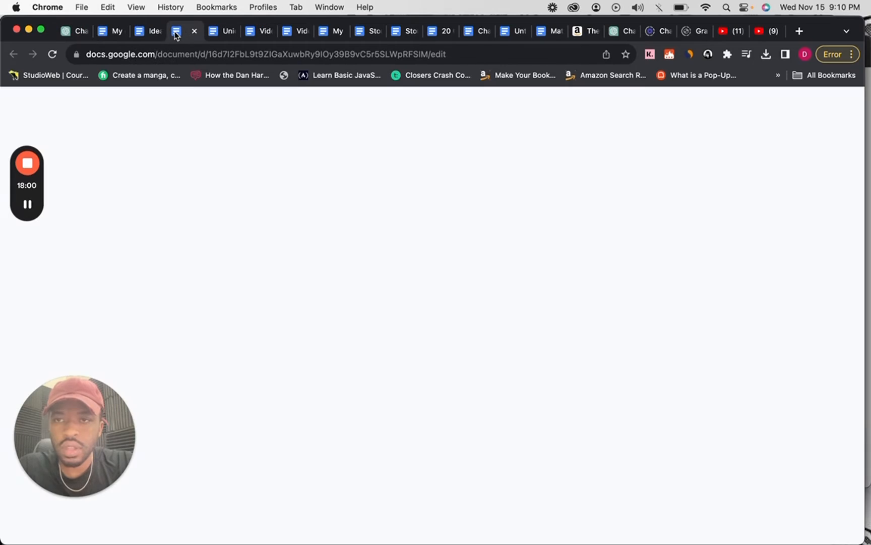
scroll(299, 429, "down", 15)
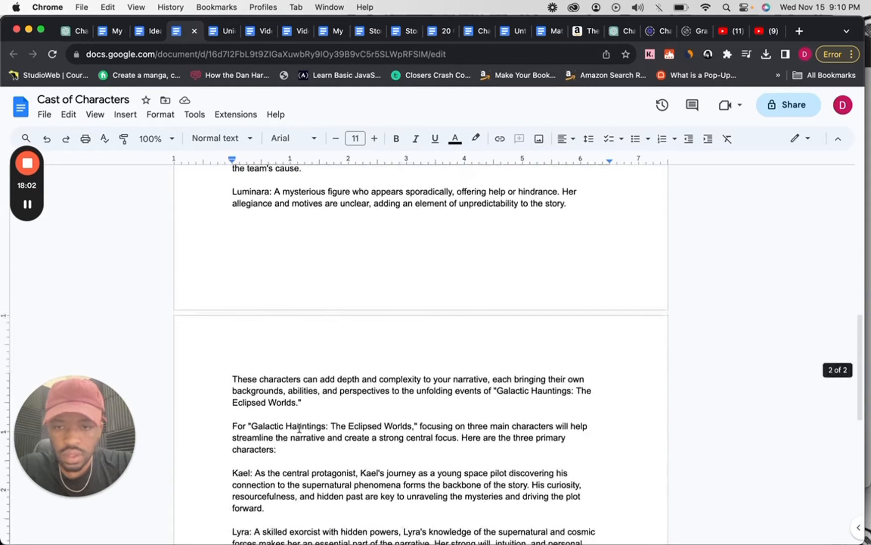
key("Return")
key("Return")
type("World Wo")
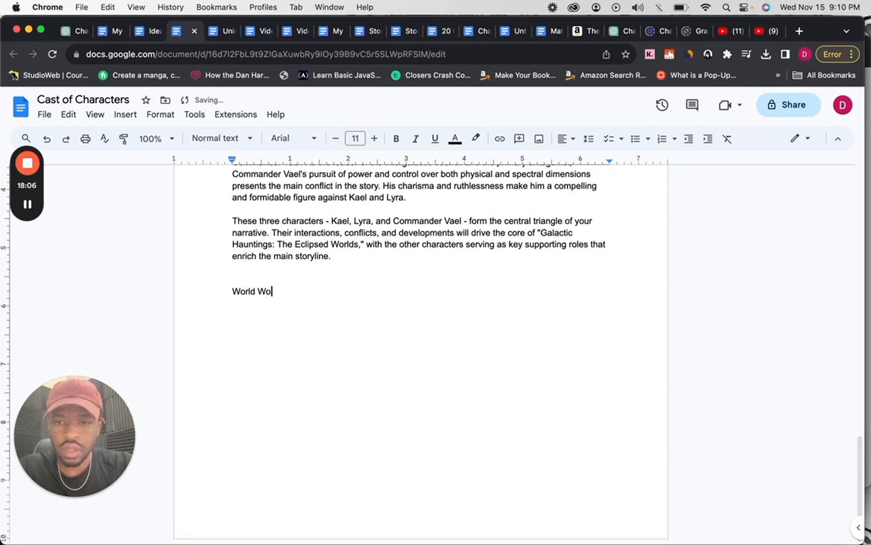
key("BackSpace")
key("BackSpace")
type("Building")
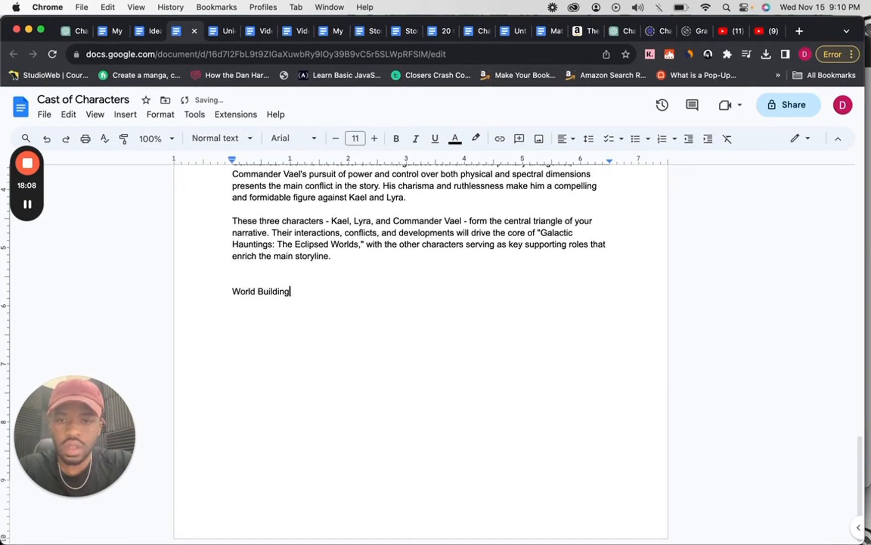
key("Return")
type("Technology: Spacecraft: Advanced spacecraft are commonplace, varying from small, agile fighters to massive capital ships. These ships are equipped with faster-than-light travel capabilities, allowing for swift movement between star systems.  AI and Robotics: Artificial intelligence is deeply integrated into society, from personal AI companions to sophisticated robots handling various tasks. AI entities like Arius possess ancient knowledge and play crucial roles in space navigation and research.  Communication and Information Networks: The galaxy boasts a highly advanced communication network, enabling instant data transfer and holographic communication across vast distances.")
scroll(264, 375, "down", 2)
scroll(166, 305, "up", 5)
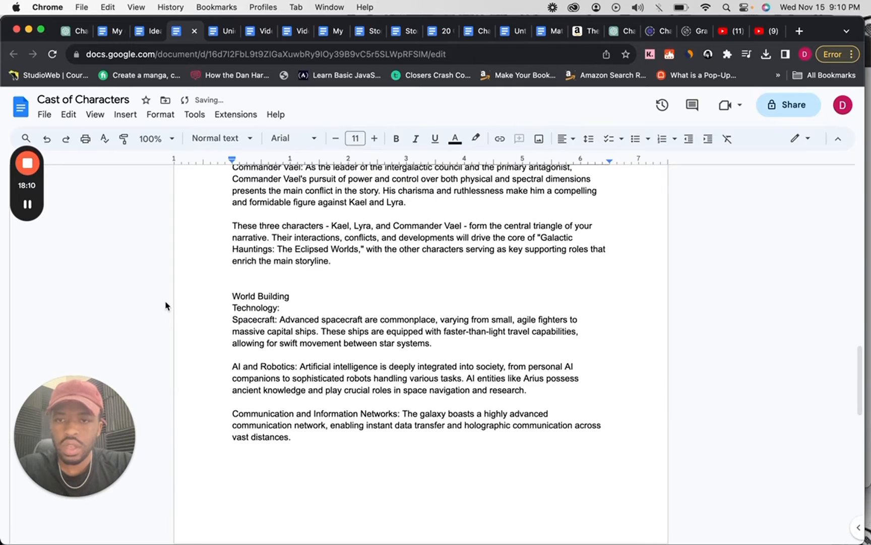
Rename the Cast of Characters document to "Characters and World Building".
left_click(107, 99)
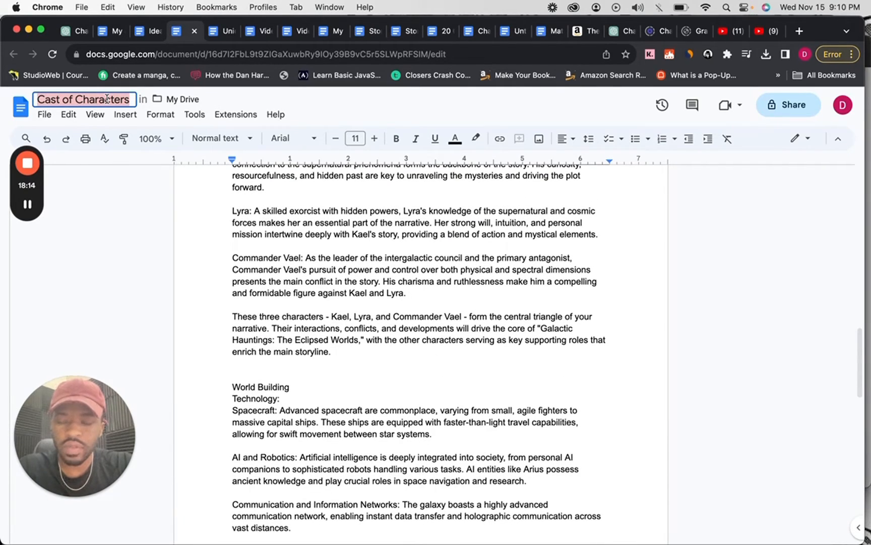
type("Ch")
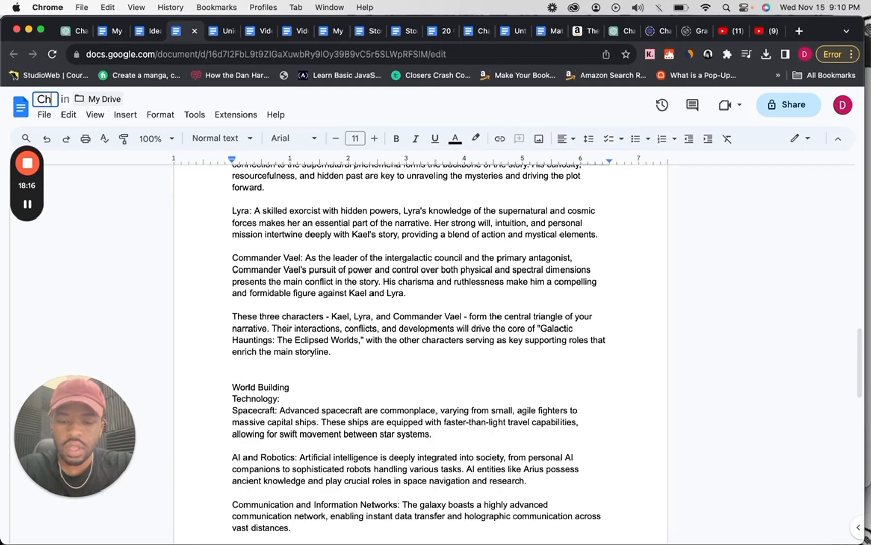
type("aracters")
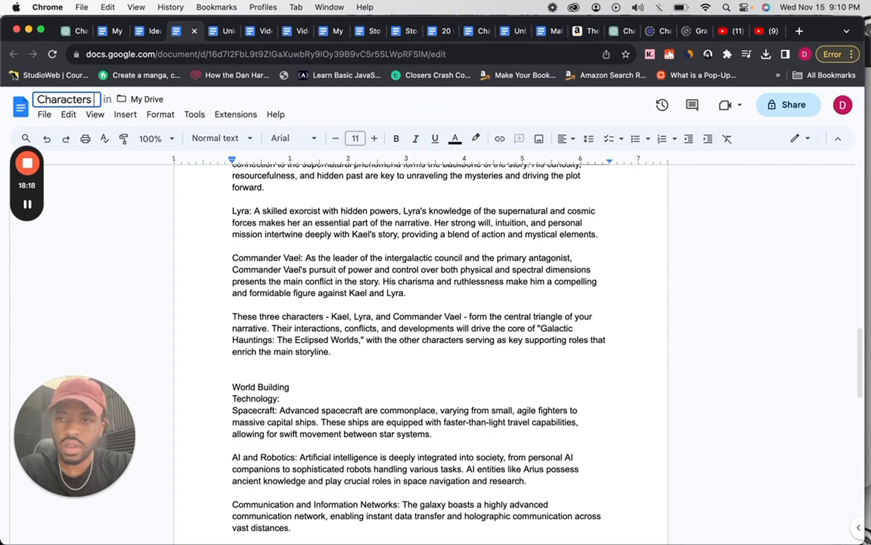
type(" and Wor")
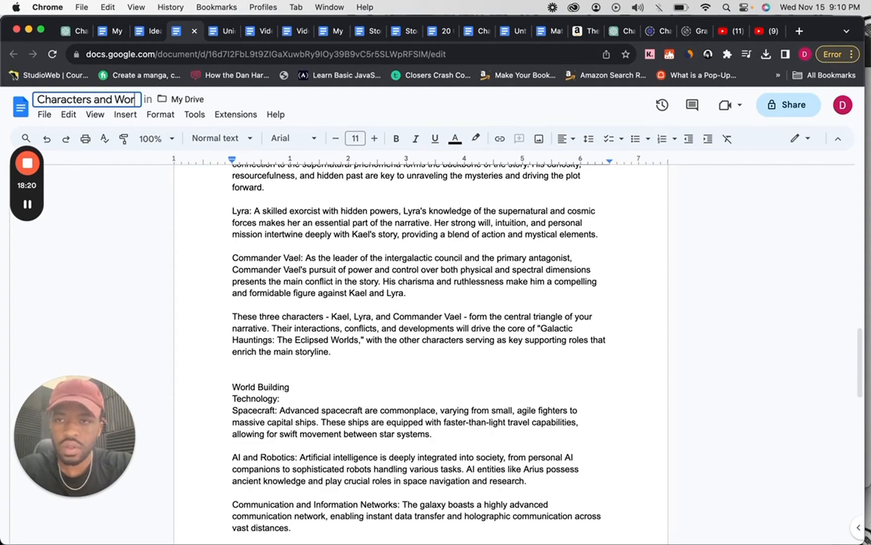
type("ld Building")
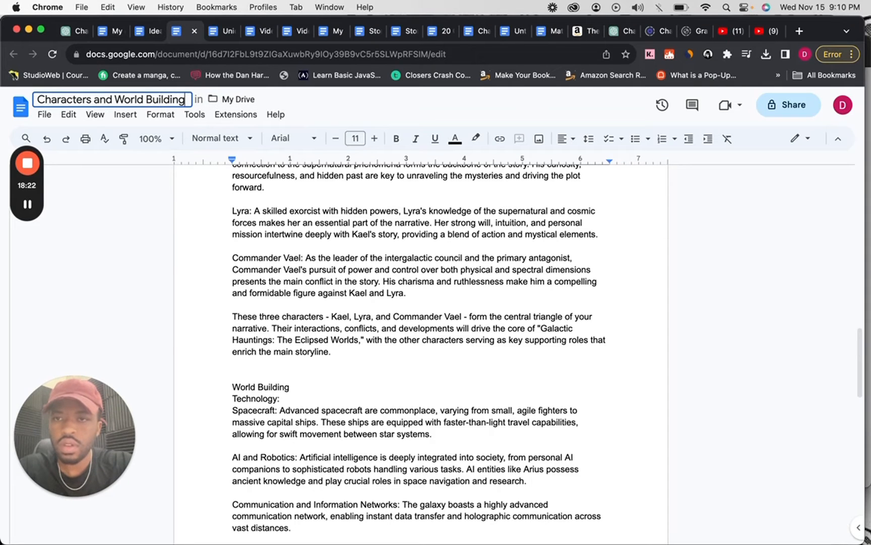
key("Return")
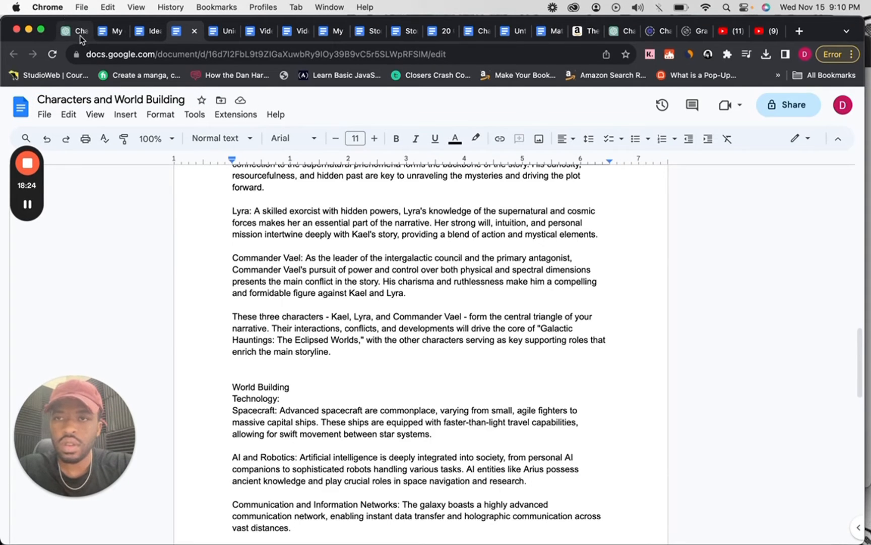
Switch back to ChatGPT and send StoryDevGPT the prompt "Decide the apperace of the main character".
left_click(79, 34)
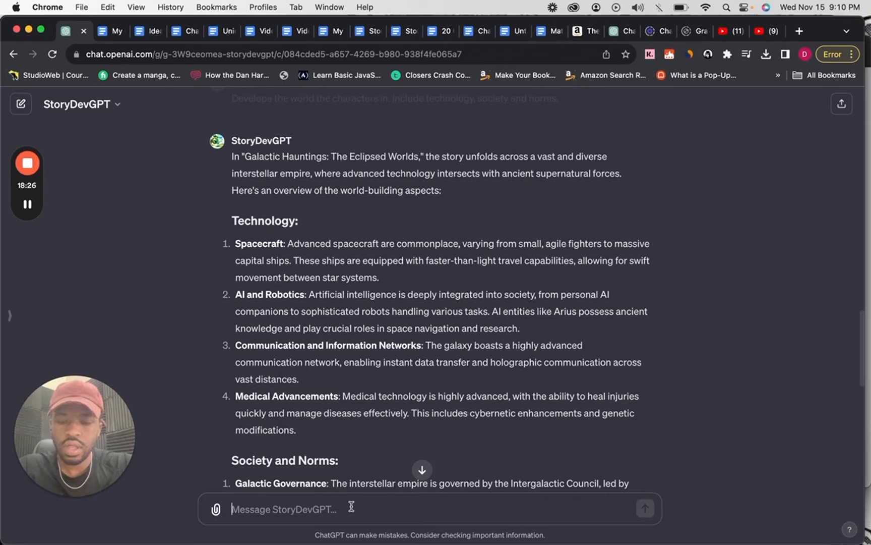
type("Dec")
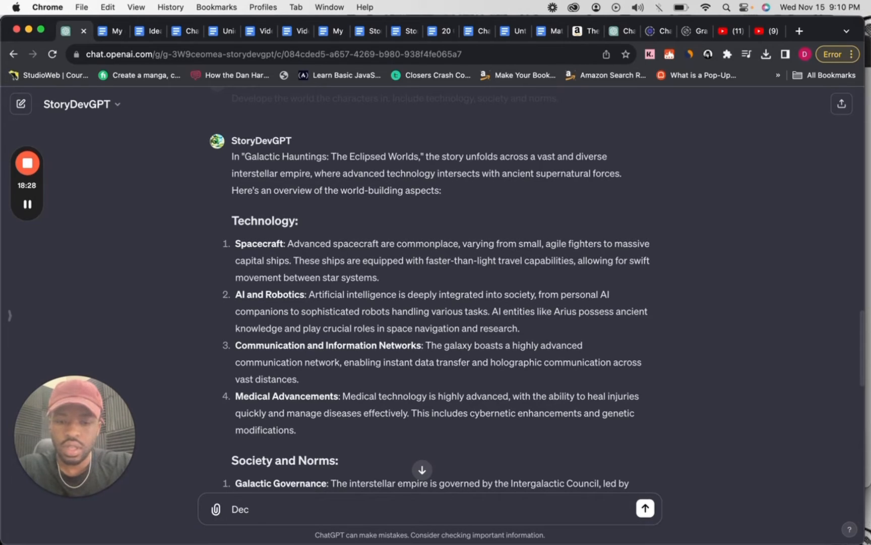
type("ide the apper")
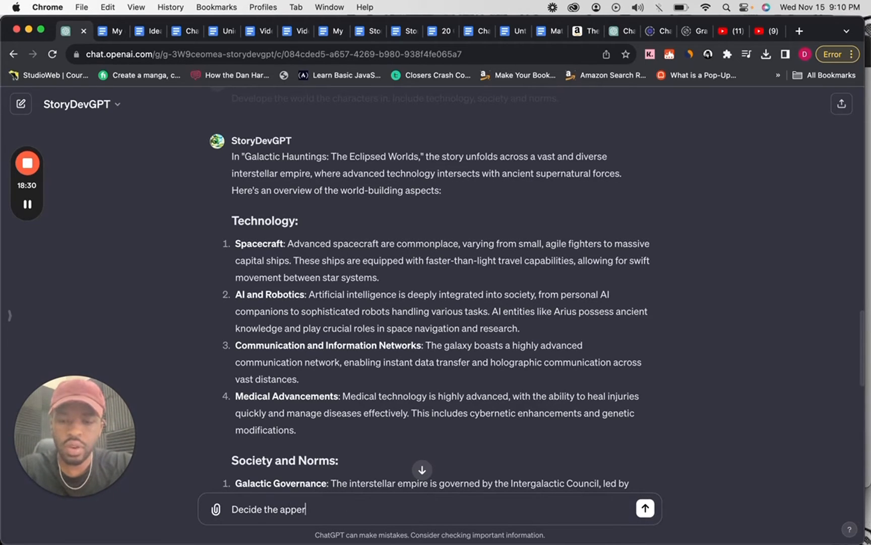
type("ace of th")
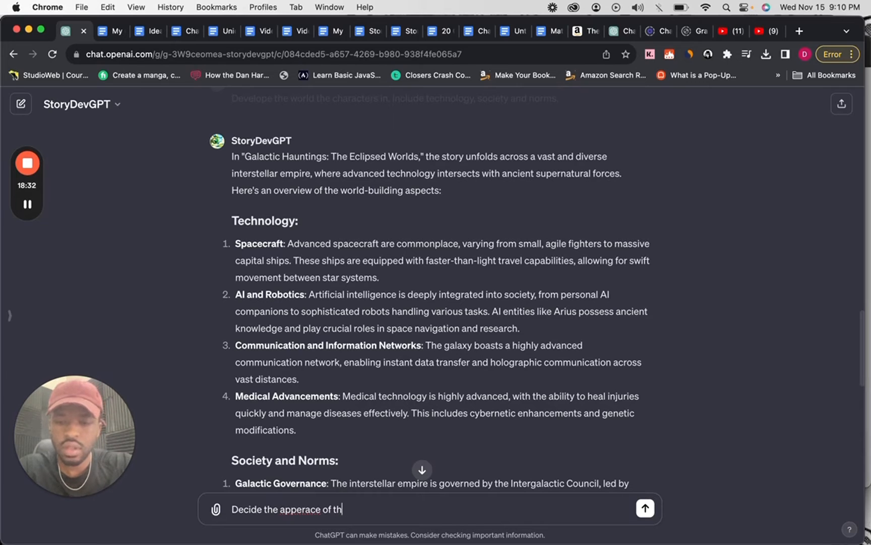
type("e main charac")
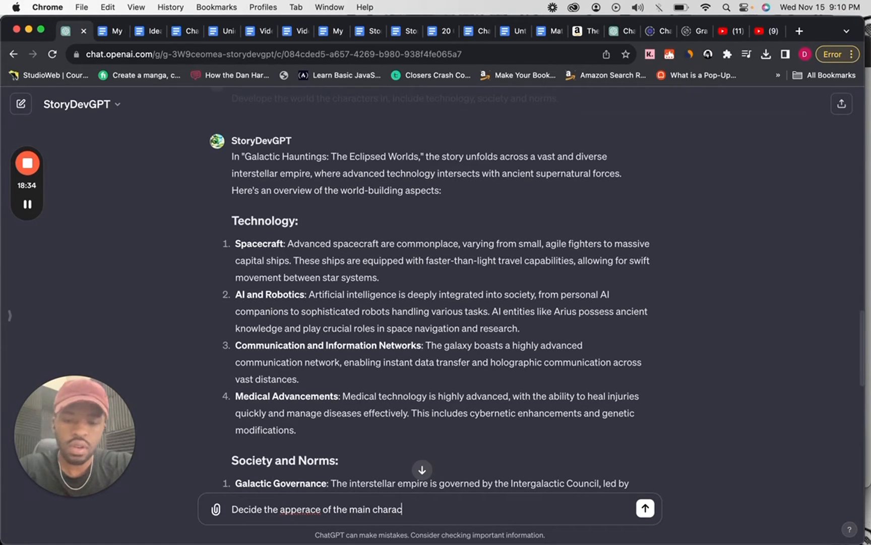
type("ter")
key("Return")
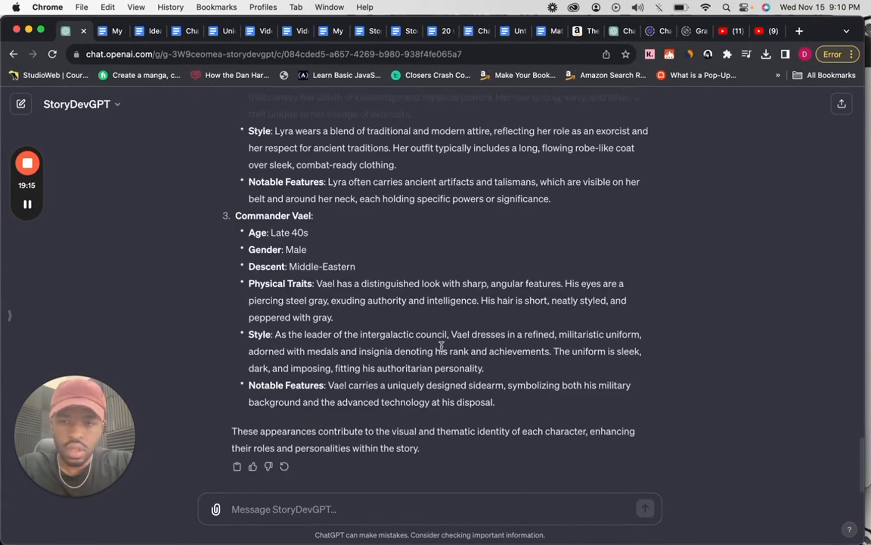
Send StoryDevGPT the prompt "Generate a epic depiction of the main character Kael.", correcting the spelling of "depiction".
scroll(441, 345, "up", 10)
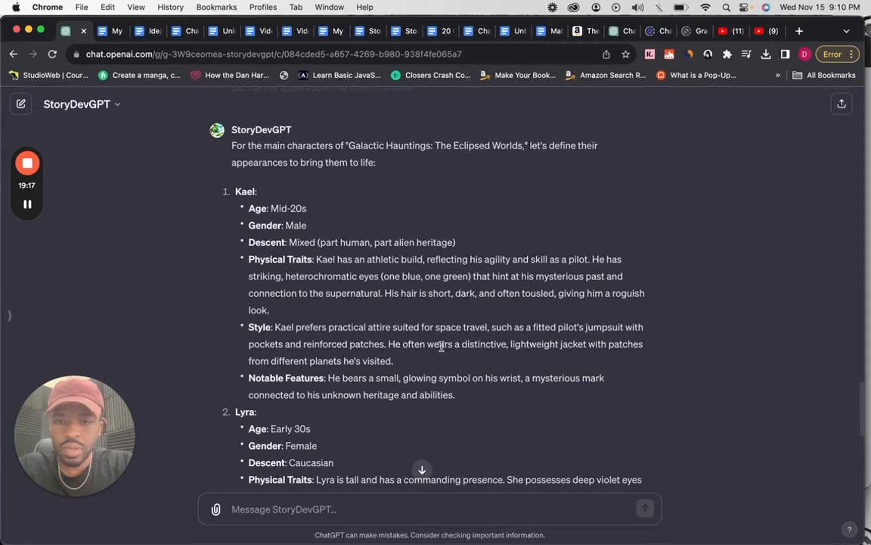
left_click(401, 502)
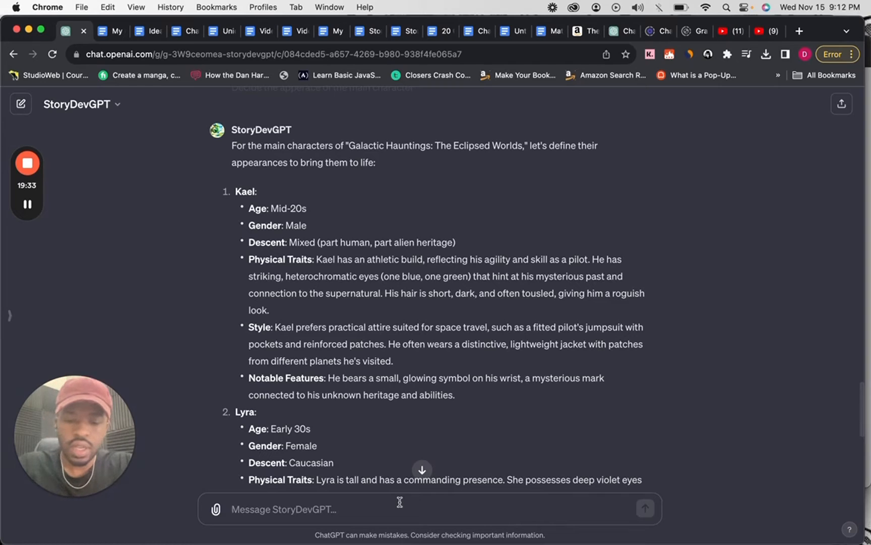
type("Generate a")
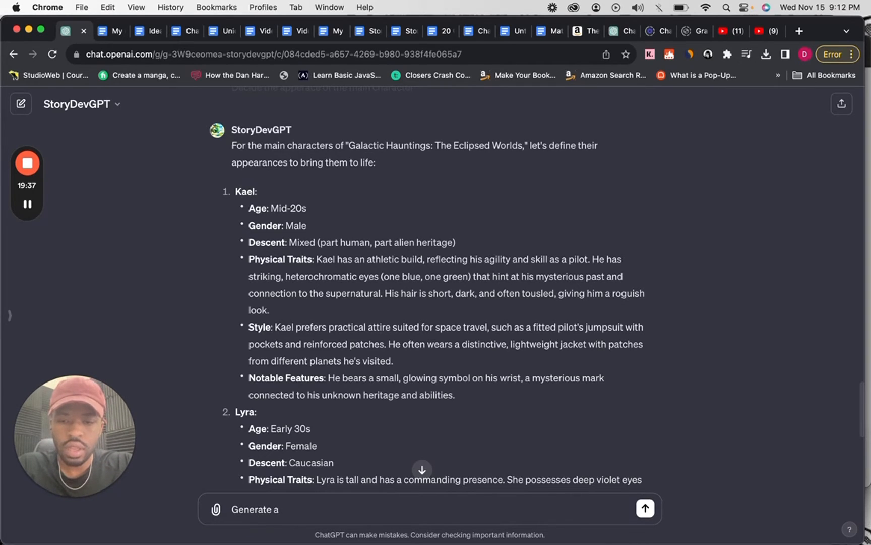
type("epic d")
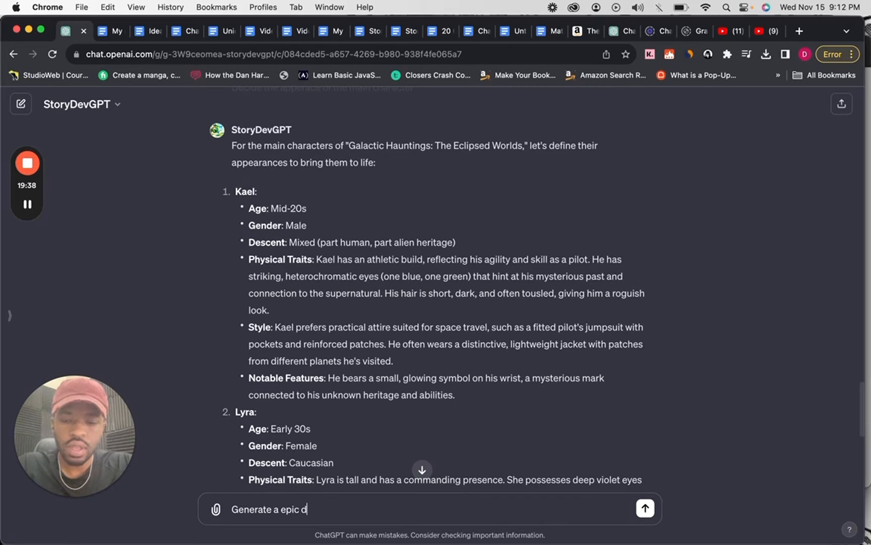
type("epection")
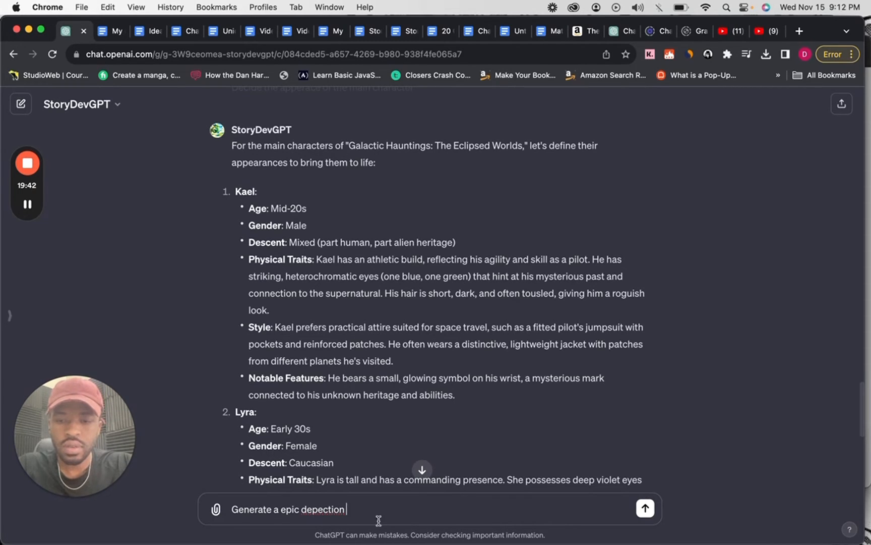
right_click(323, 509)
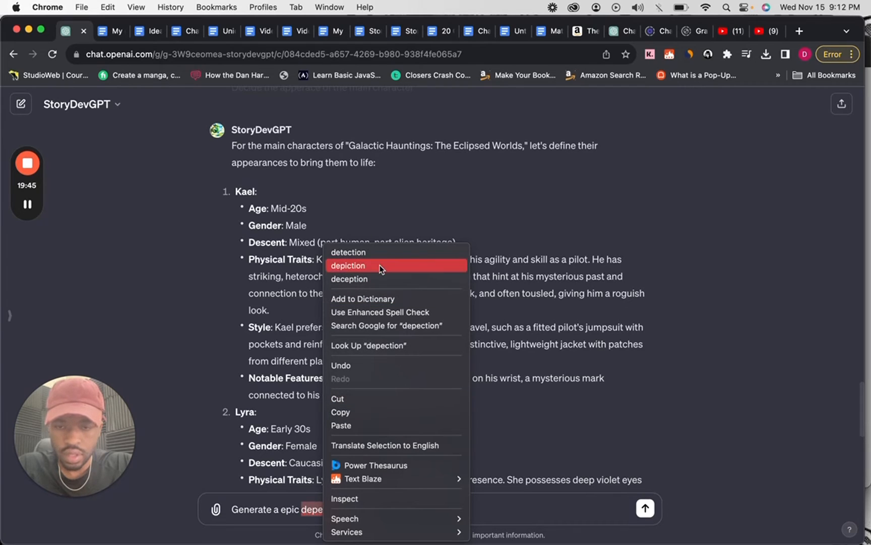
left_click(381, 266)
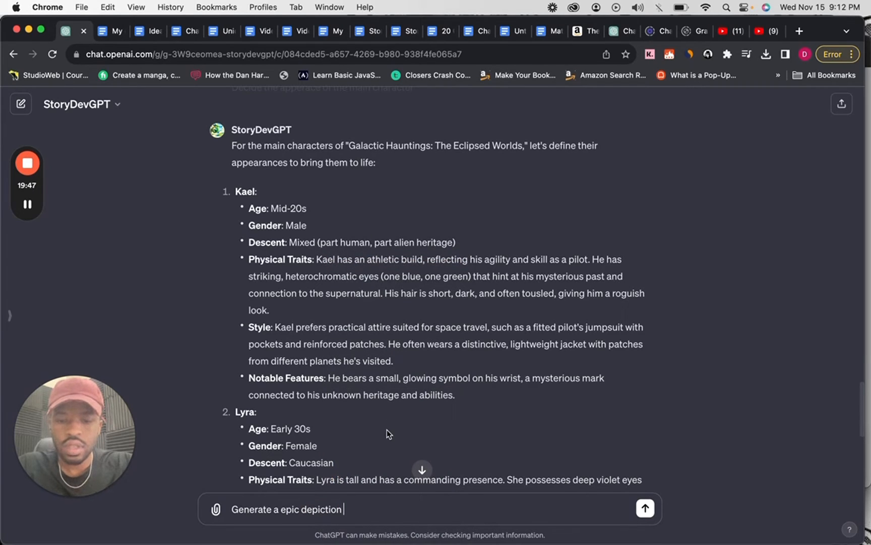
type("of the main ch")
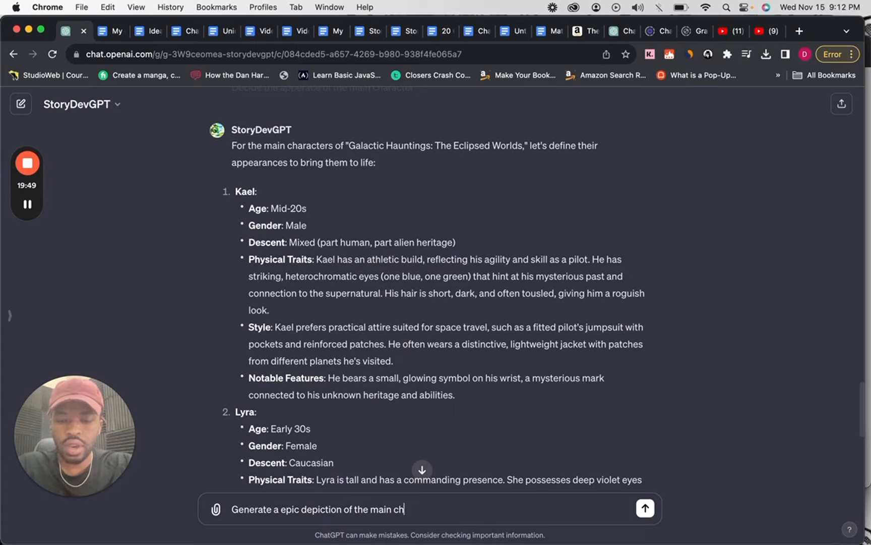
type("aracter Kael.")
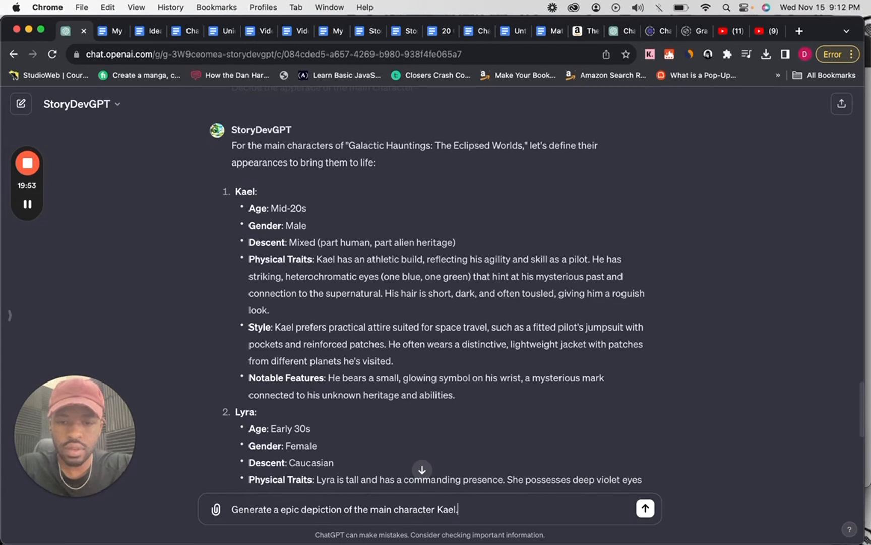
key("Return")
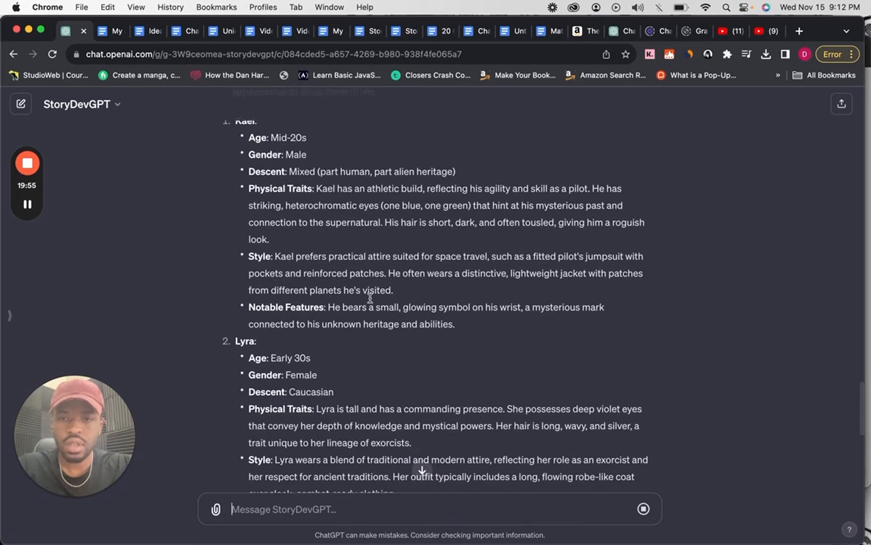
Copy the introduction and Kael's full appearance description, through Notable Features, out of StoryDevGPT's appearance reply.
scroll(270, 176, "up", 1)
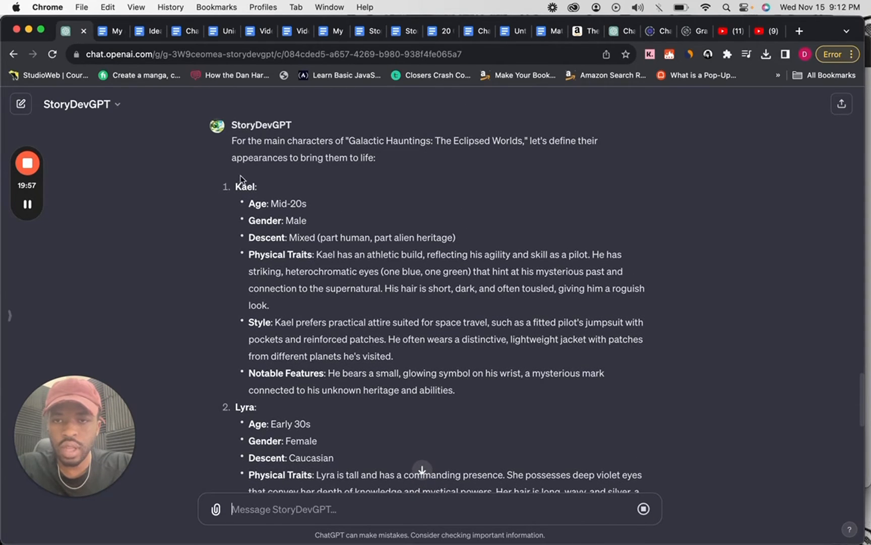
left_click_drag(233, 184, 341, 294)
left_click_drag(231, 140, 438, 369)
key("super+c")
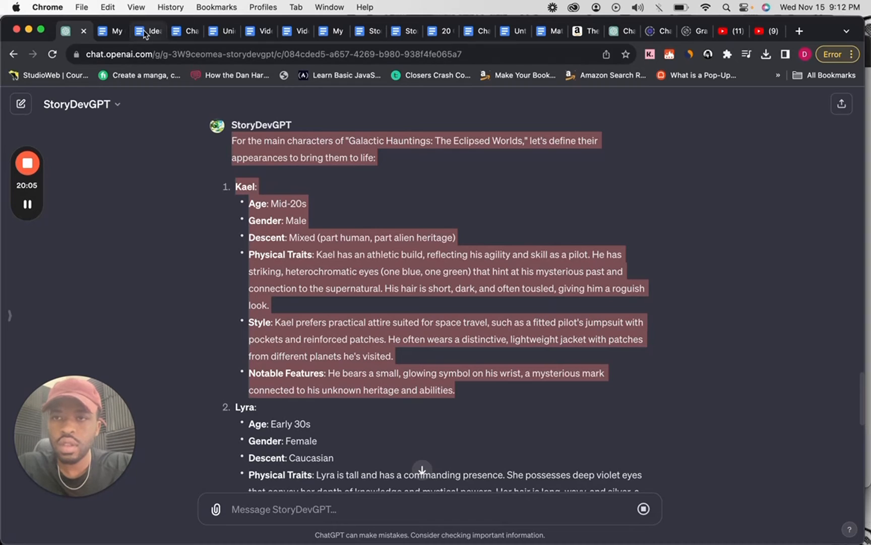
Switch to the Characters and World Building document and paste the copied appearance text between the Kael and Lyra paragraphs on the first page.
left_click(187, 35)
scroll(337, 323, "down", 13)
scroll(337, 323, "up", 8)
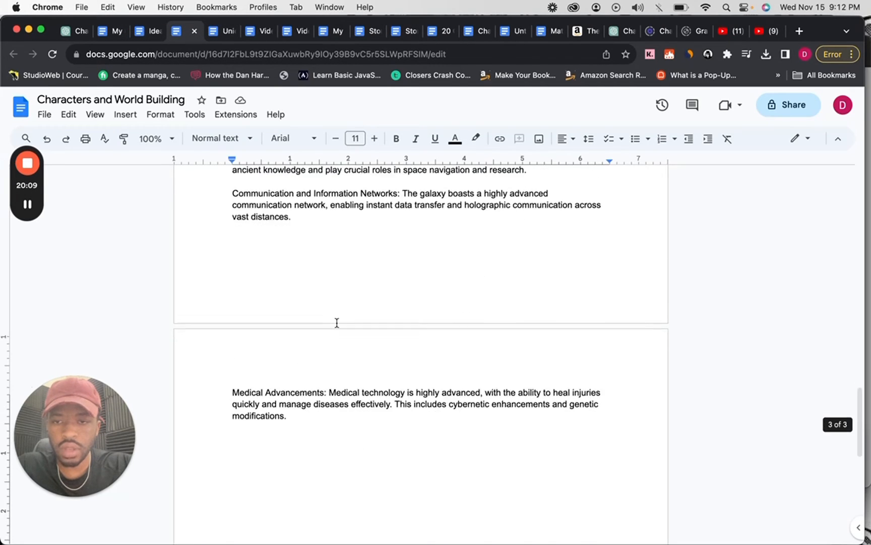
scroll(337, 323, "down", 1)
scroll(337, 324, "up", 7)
scroll(337, 323, "up", 15)
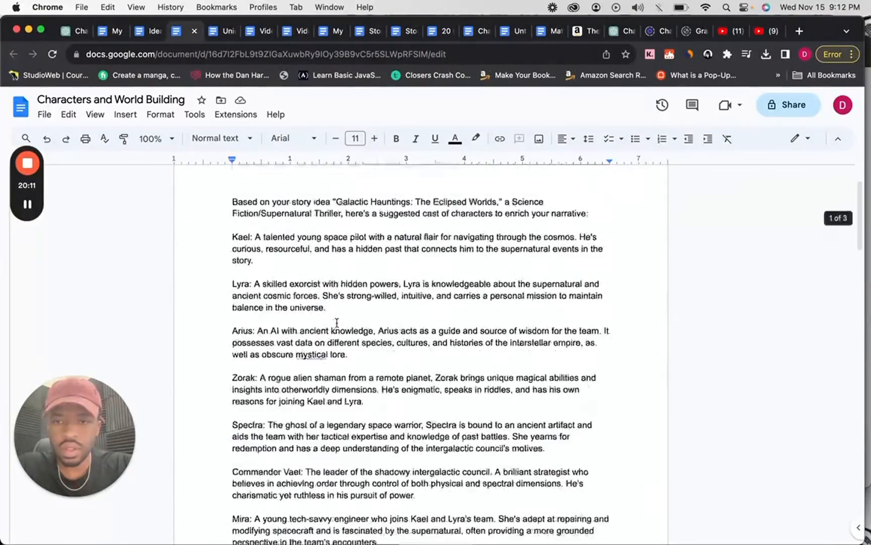
left_click(293, 305)
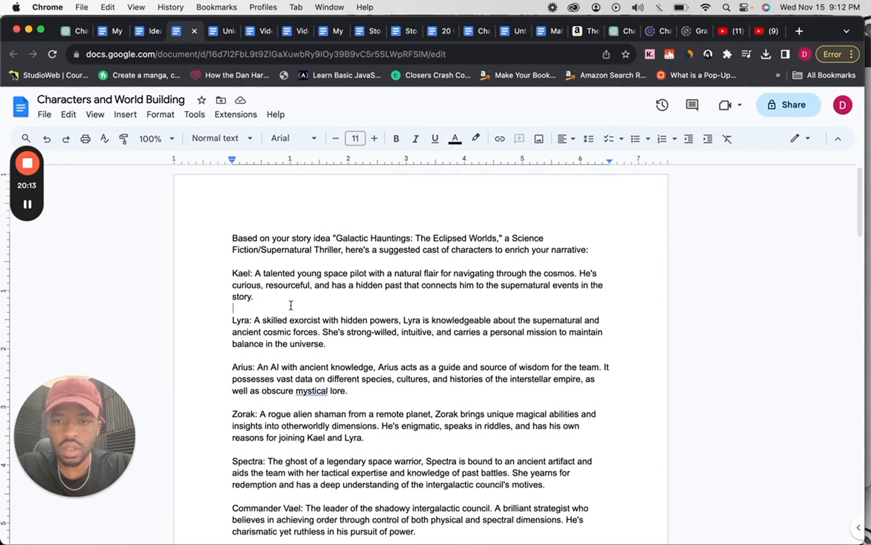
left_click(272, 298)
key("Return")
key("Return")
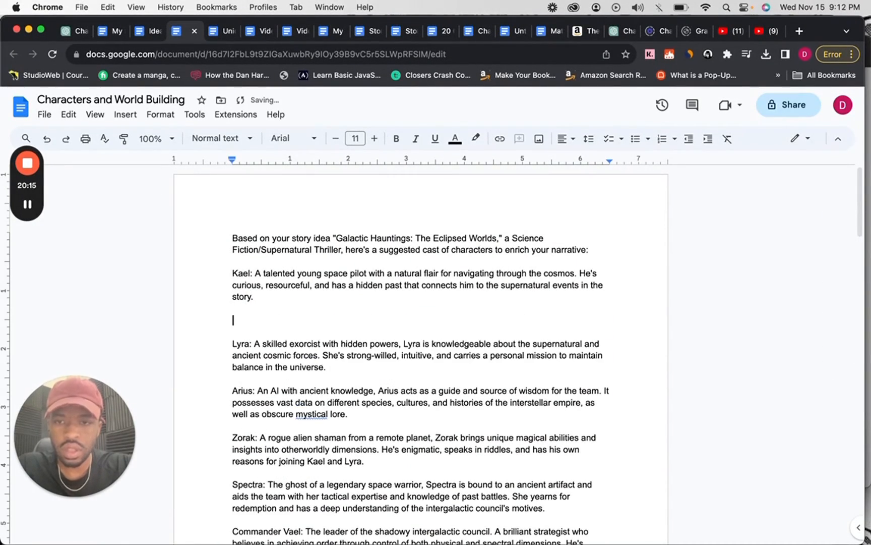
key("super+v")
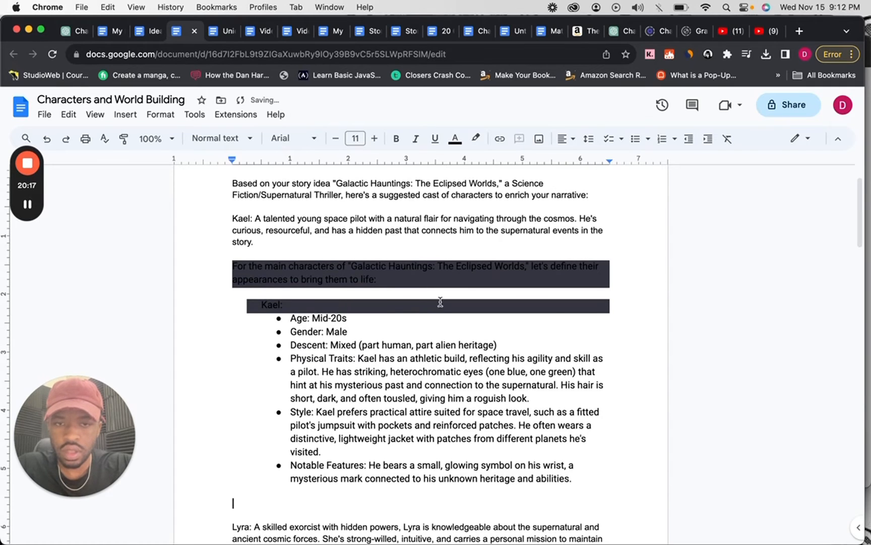
Delete the dark-highlighted introduction, the "Kael:" heading and the extra blank lines above the pasted bullet list.
left_click(615, 312)
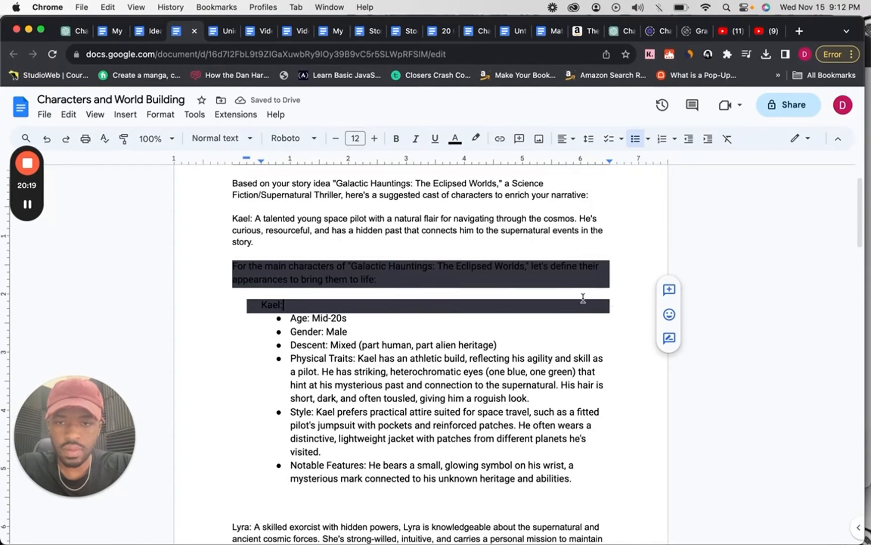
left_click(233, 265, "shift")
key("BackSpace")
key("Return")
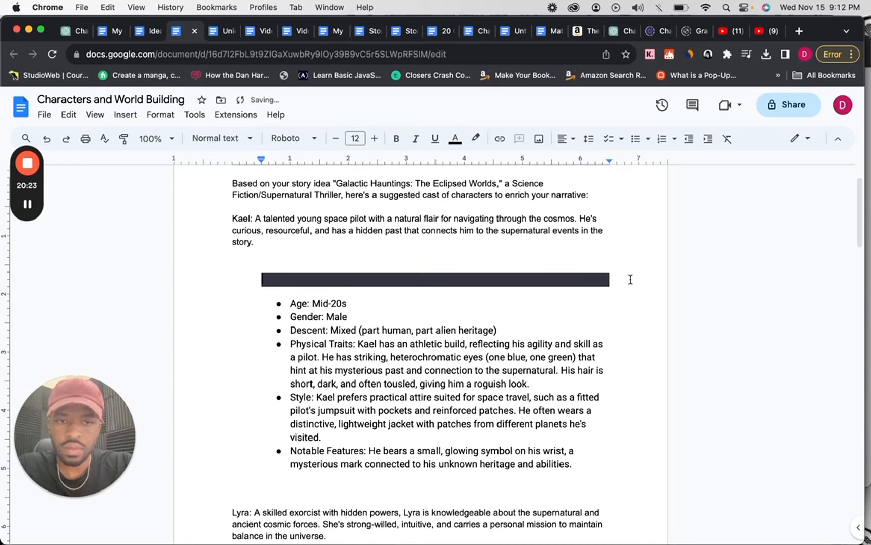
key("BackSpace")
key("BackSpace")
key("BackSpace")
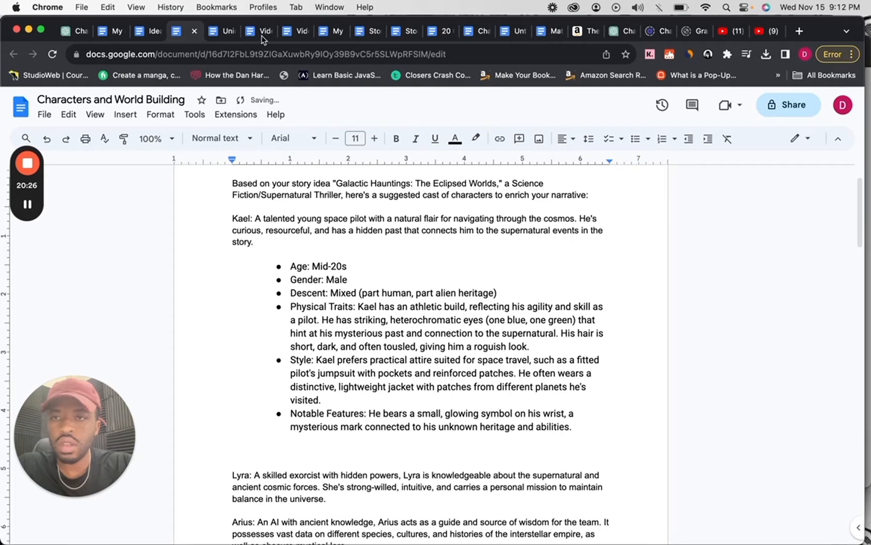
Switch back to ChatGPT and download the generated image of Kael from StoryDevGPT's latest reply.
left_click(76, 31)
scroll(341, 337, "down", 10)
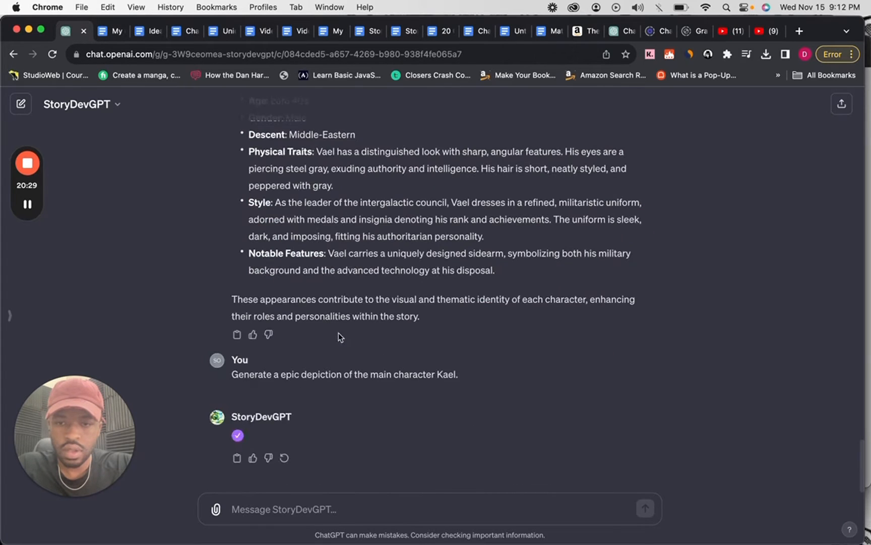
scroll(338, 332, "down", 5)
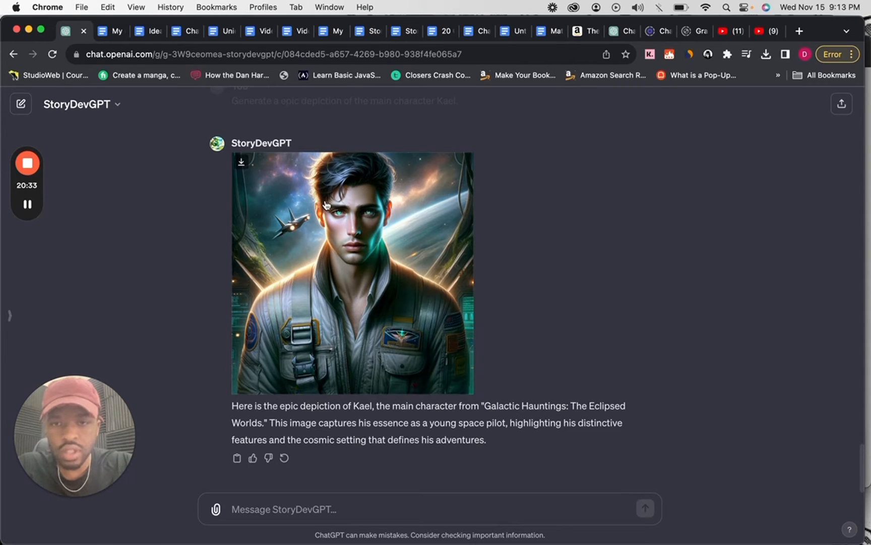
left_click(242, 161)
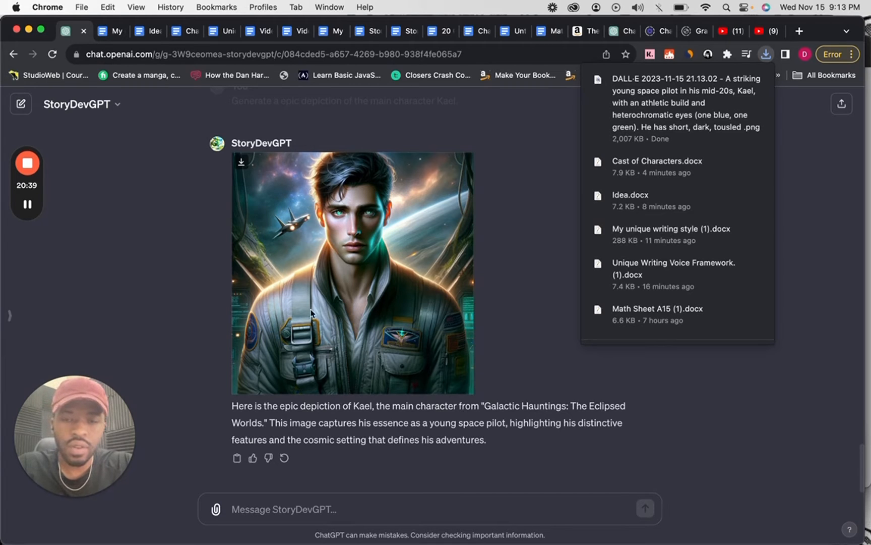
Start a new chat with the PlotGPT custom GPT.
left_click(282, 83)
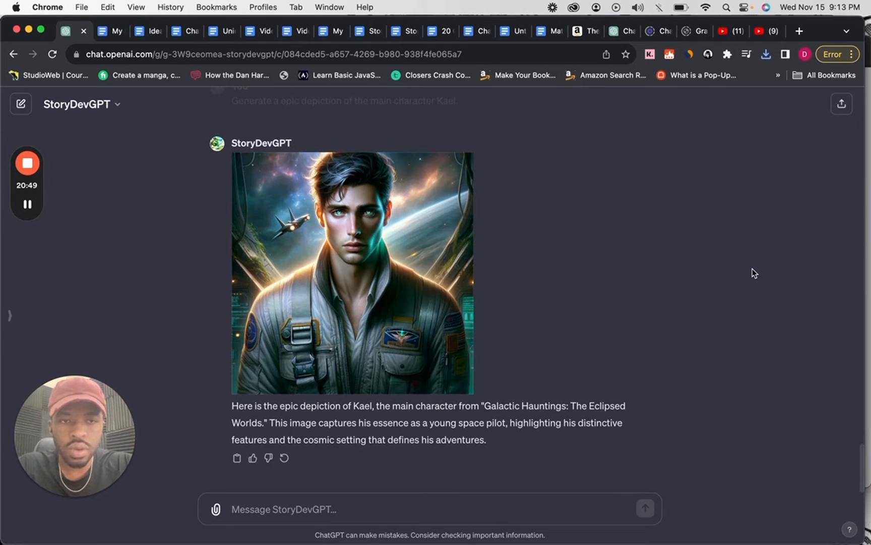
left_click(8, 315)
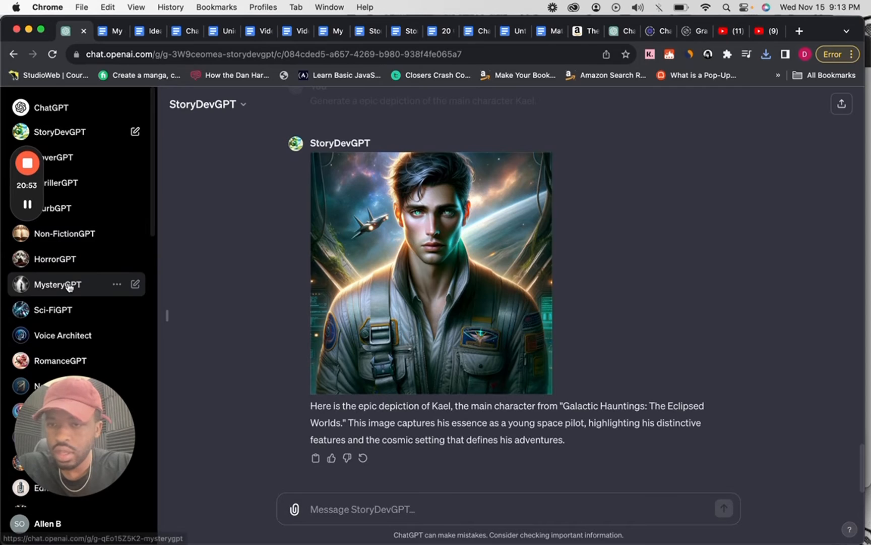
scroll(70, 305, "down", 4)
scroll(71, 307, "down", 3)
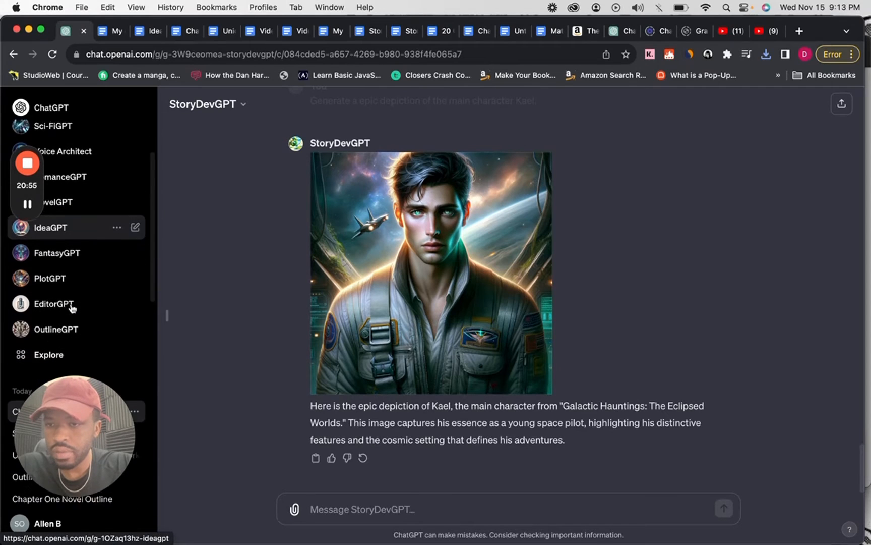
left_click(62, 275)
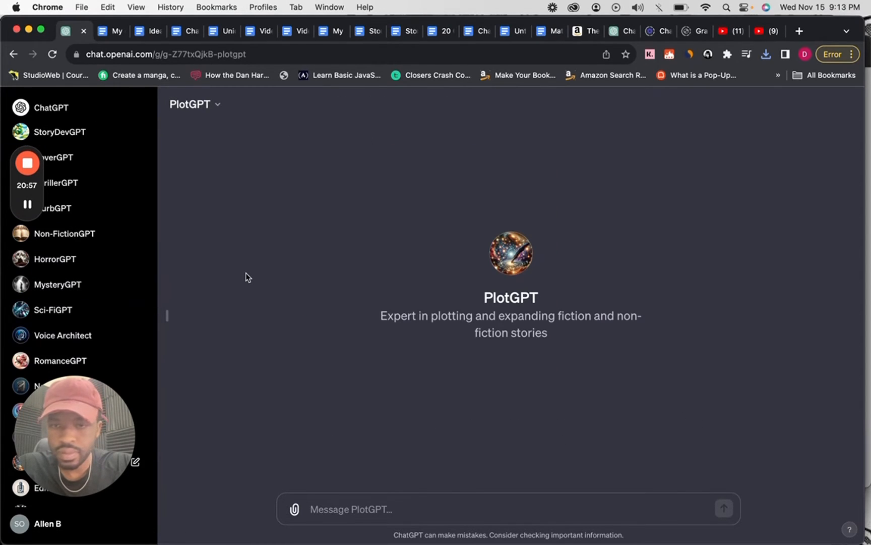
left_click(168, 315)
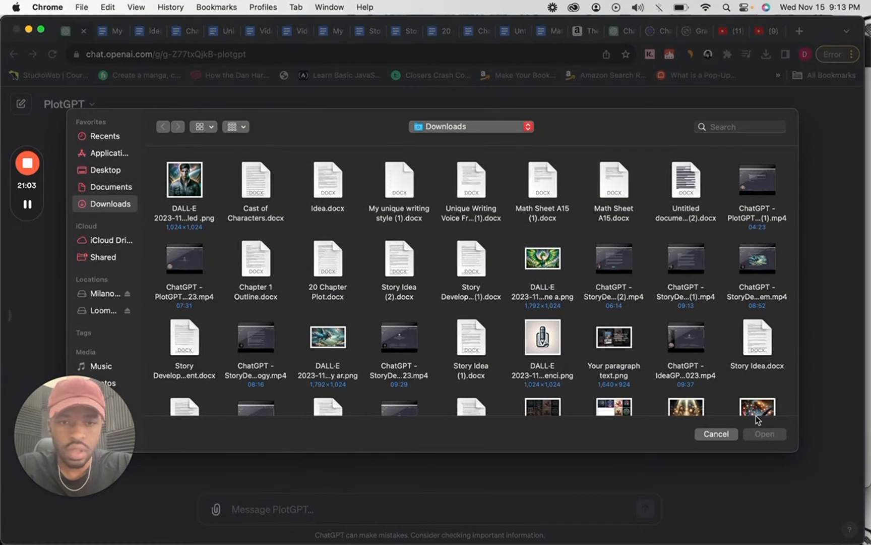
Attach "My unique writing style (1).docx" and "Idea.docx" from Downloads to the PlotGPT message.
double_click(402, 185)
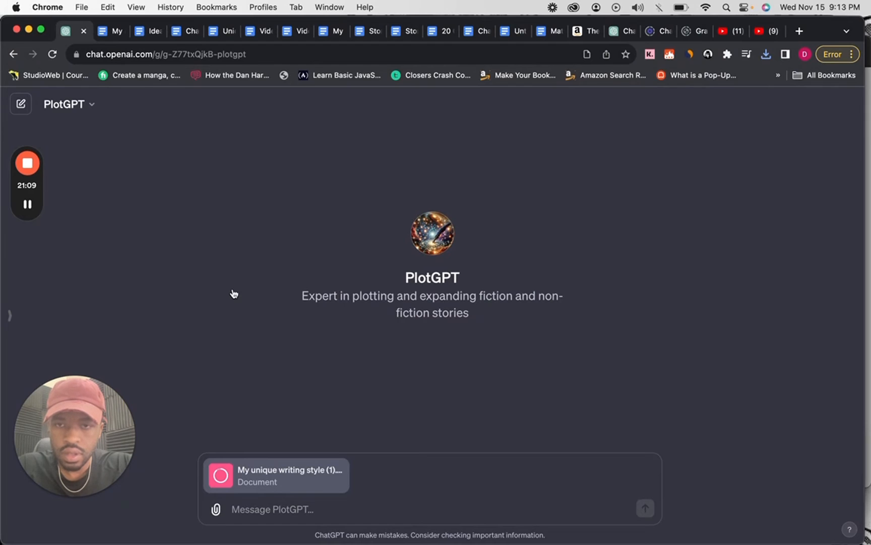
left_click(216, 509)
double_click(328, 173)
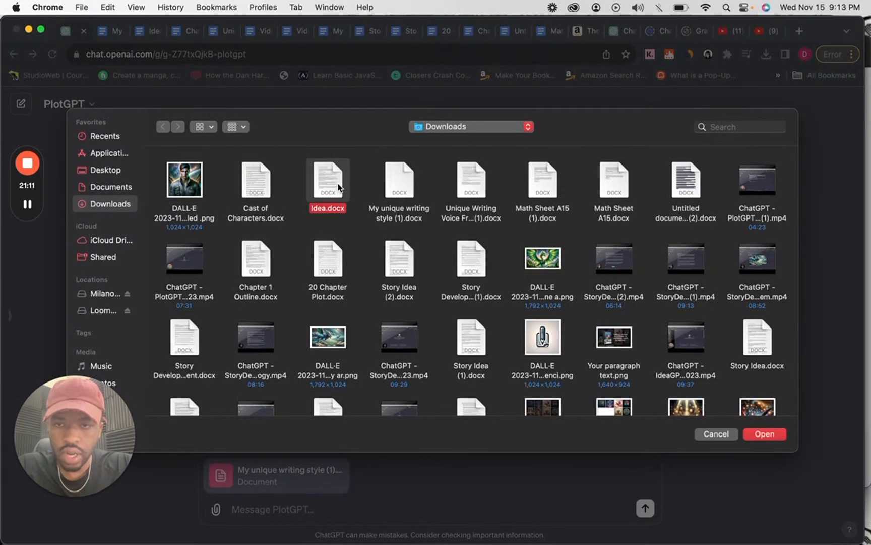
Switch to the Characters and World Building document in Google Docs and download it as a Word file (.docx).
left_click(187, 34)
left_click(44, 115)
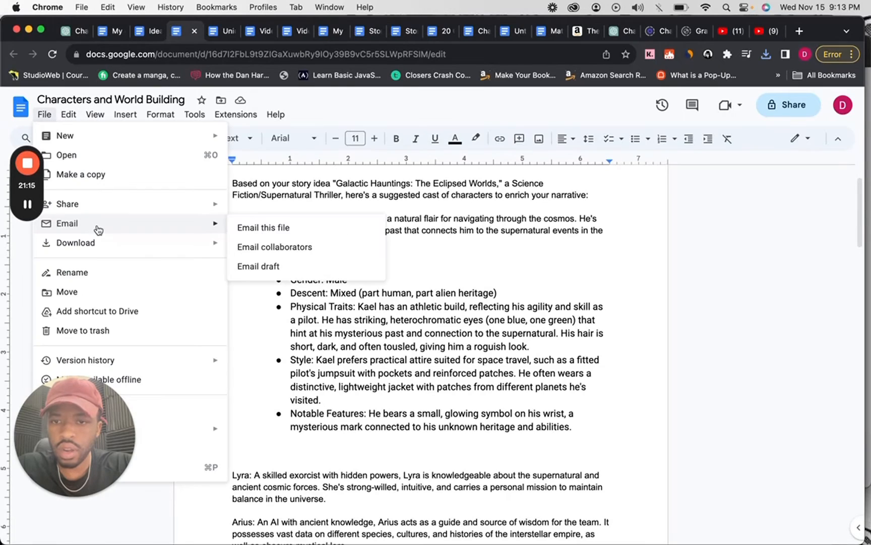
mouse_move(126, 247)
left_click(240, 249)
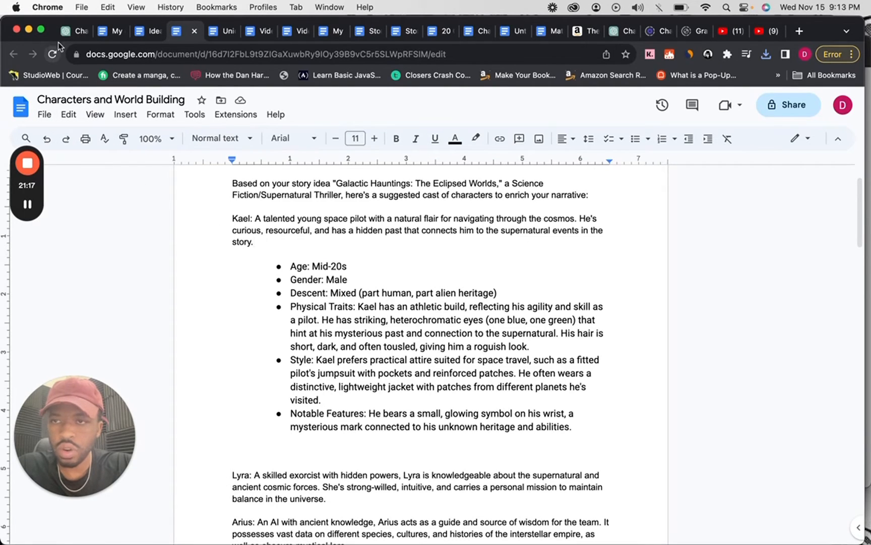
Switch back to ChatGPT and attach the downloaded Characters and World Building file to the PlotGPT message as well.
left_click(66, 38)
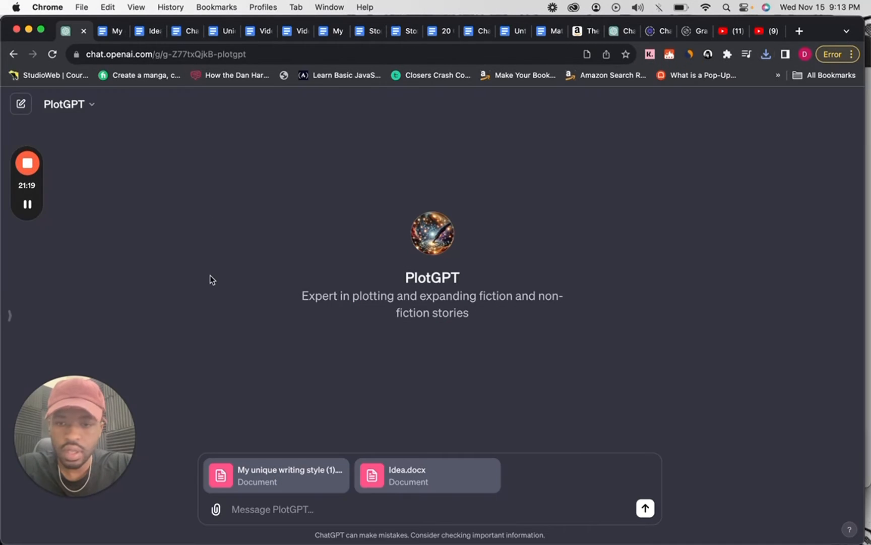
left_click(221, 514)
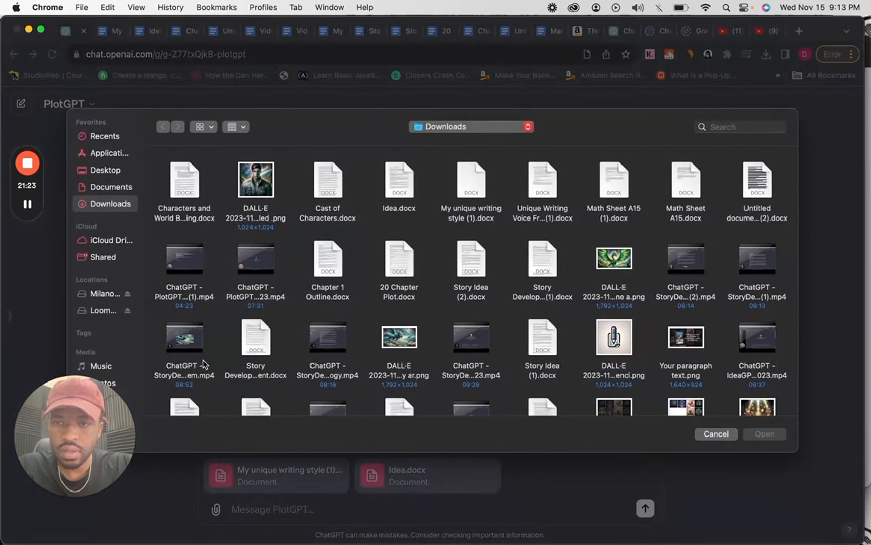
double_click(187, 190)
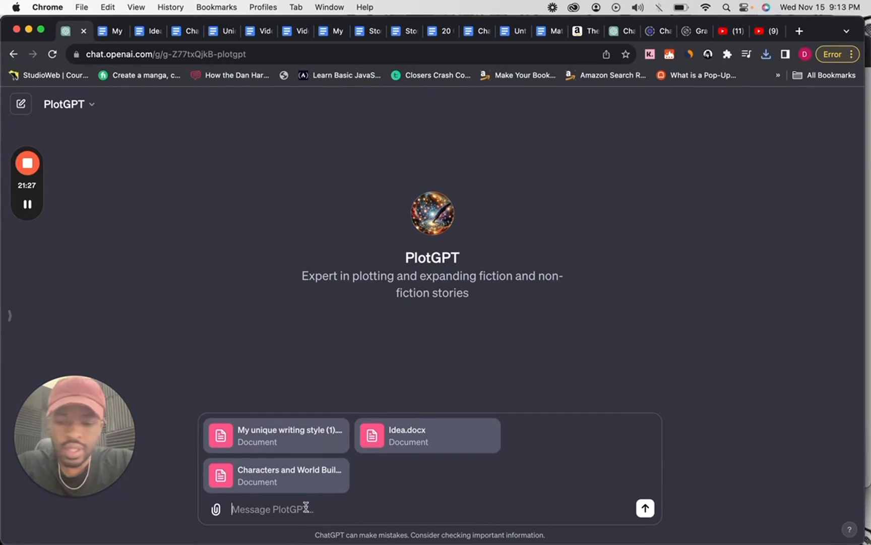
Send PlotGPT the prompt "Generate a plot for the story Idea." along with the three attached documents.
type("Generate")
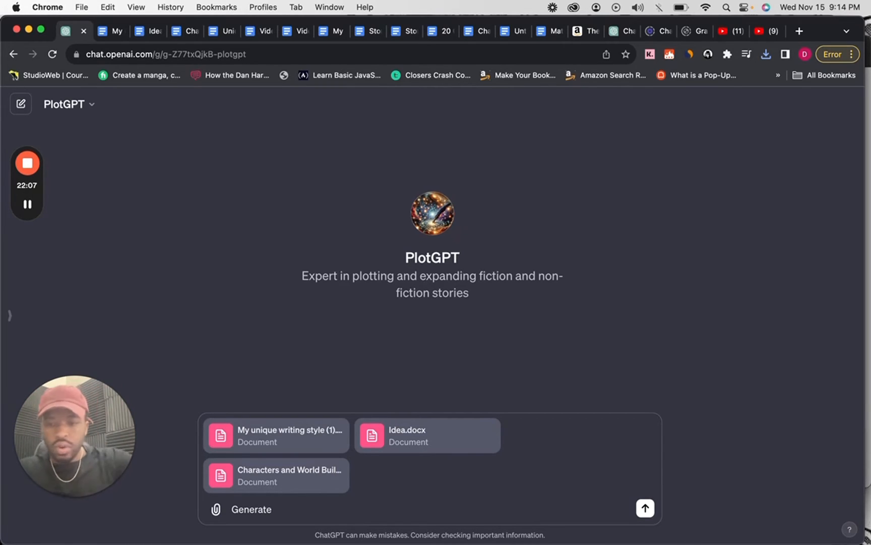
type("a plot ")
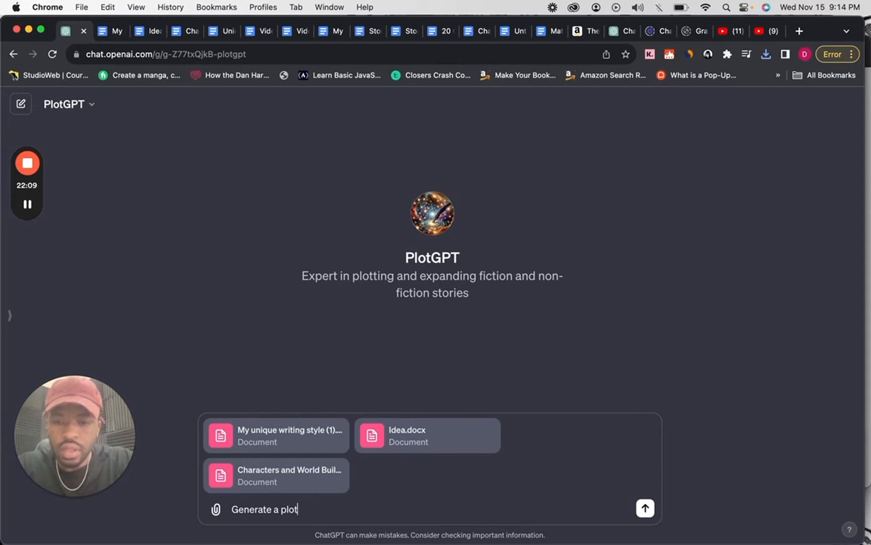
type("f")
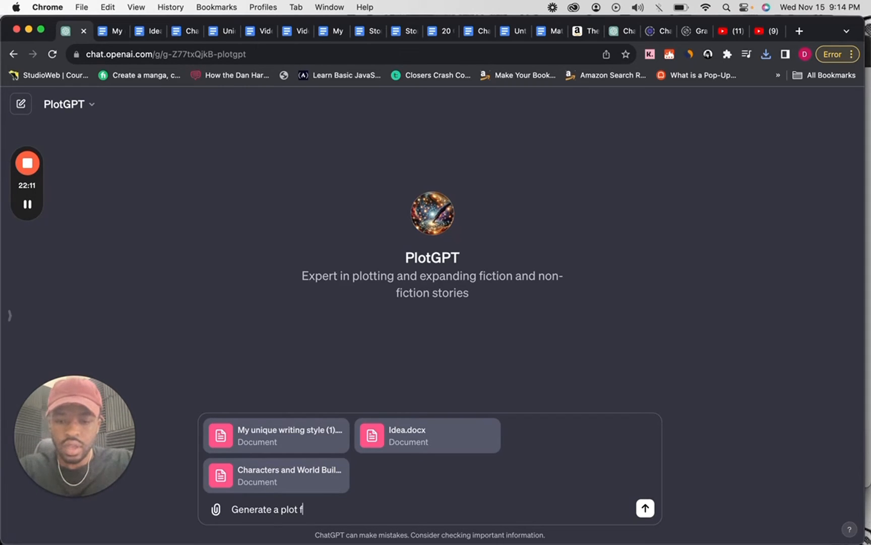
type("or the story")
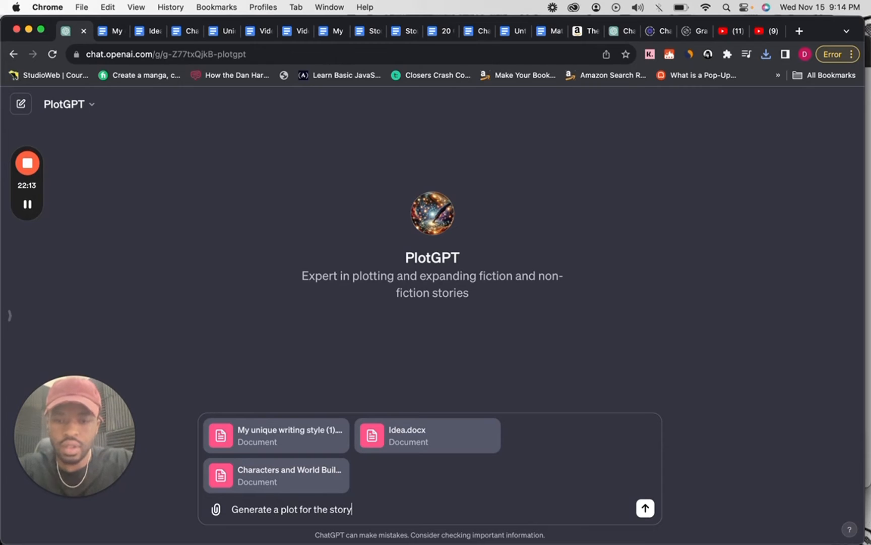
type(" Idea.")
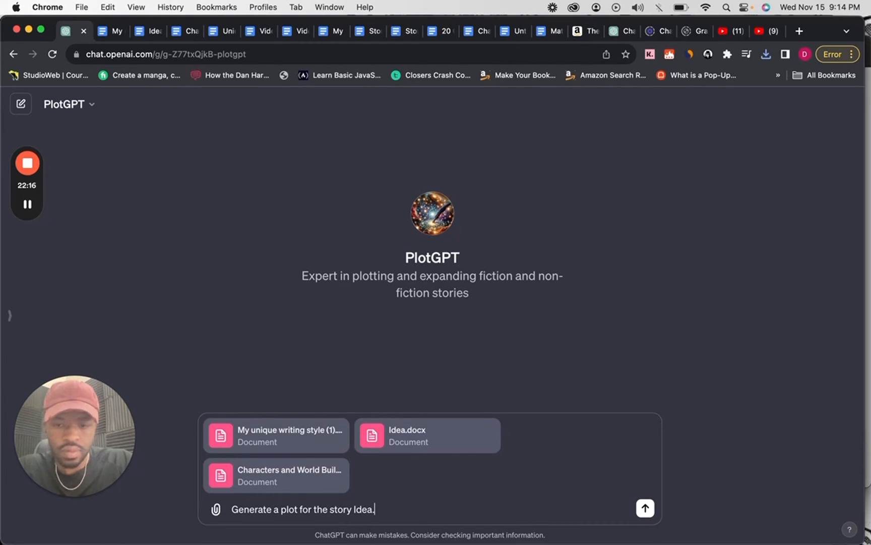
key("Return")
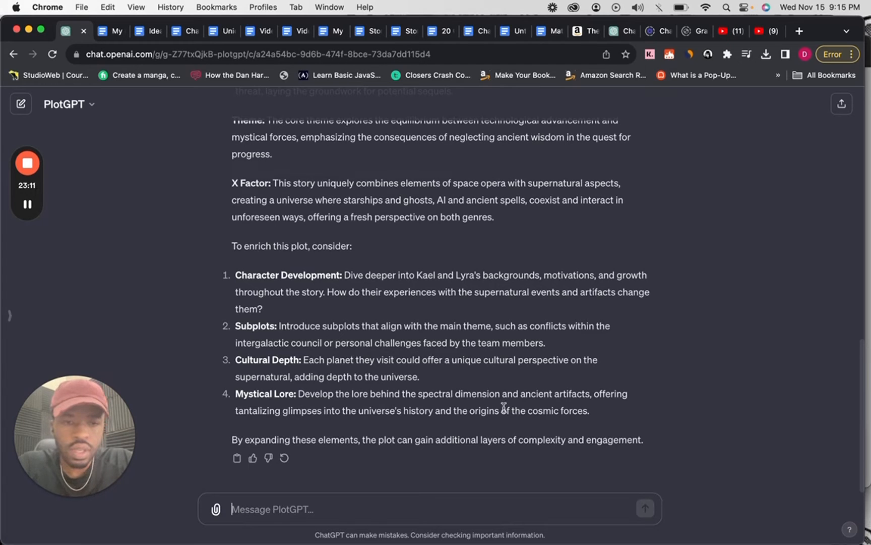
Copy PlotGPT's entire plot reply, from the story introduction through the closing sentence about added complexity.
scroll(636, 447, "up", 1)
scroll(501, 440, "up", 15)
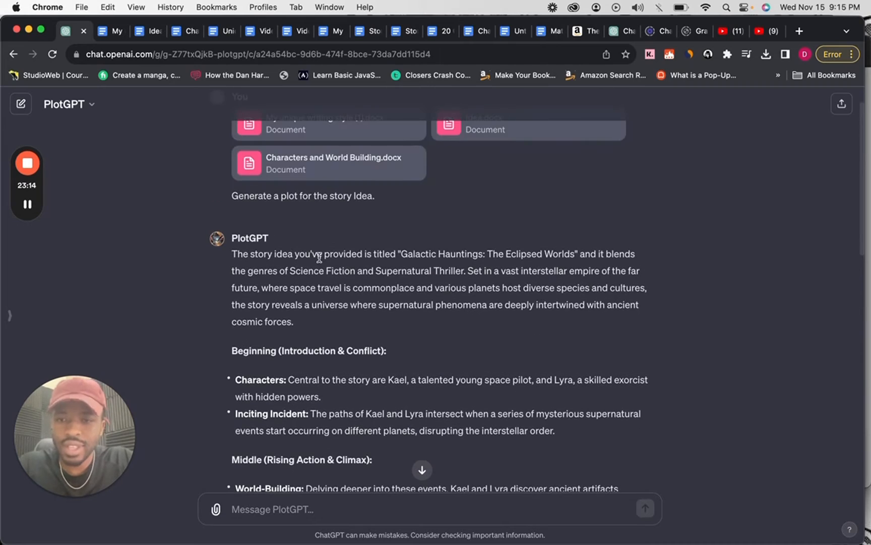
left_click(234, 256, "shift")
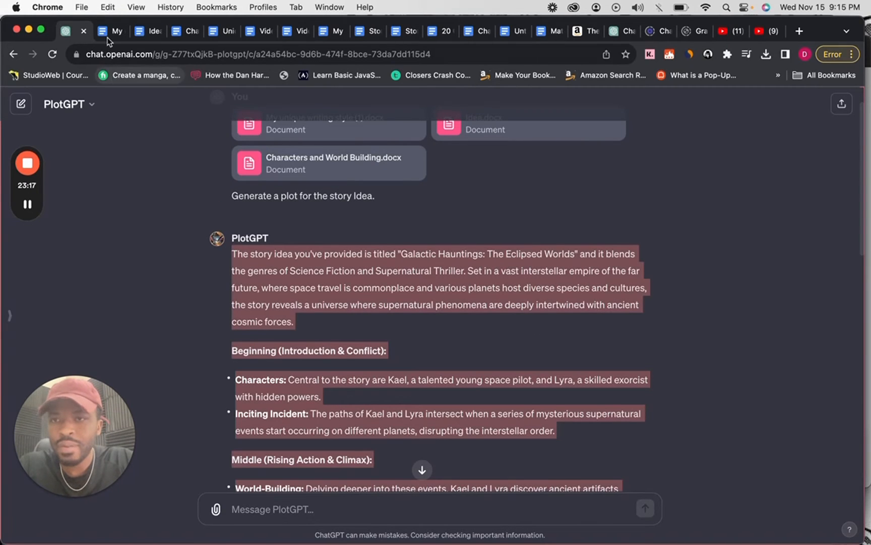
Switch to the Characters and World Building document and create a new blank Google Docs document from it.
left_click(191, 31)
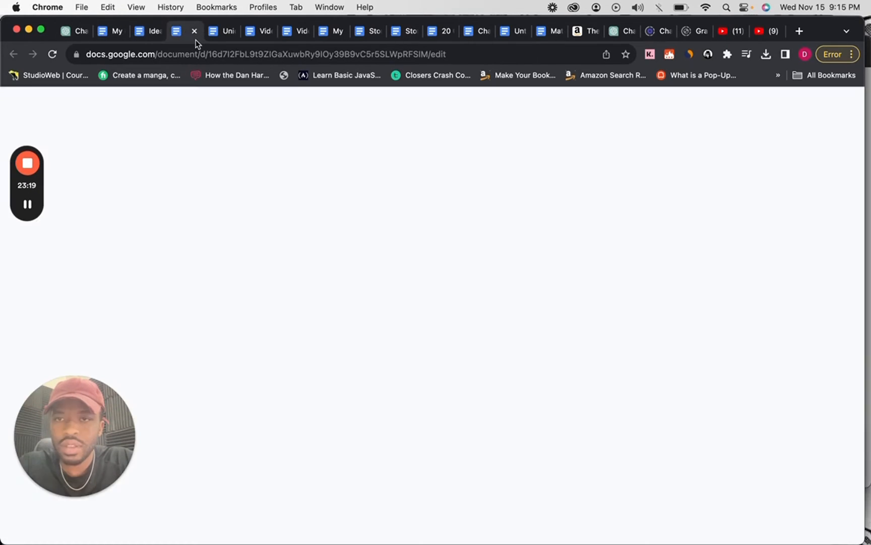
left_click(44, 115)
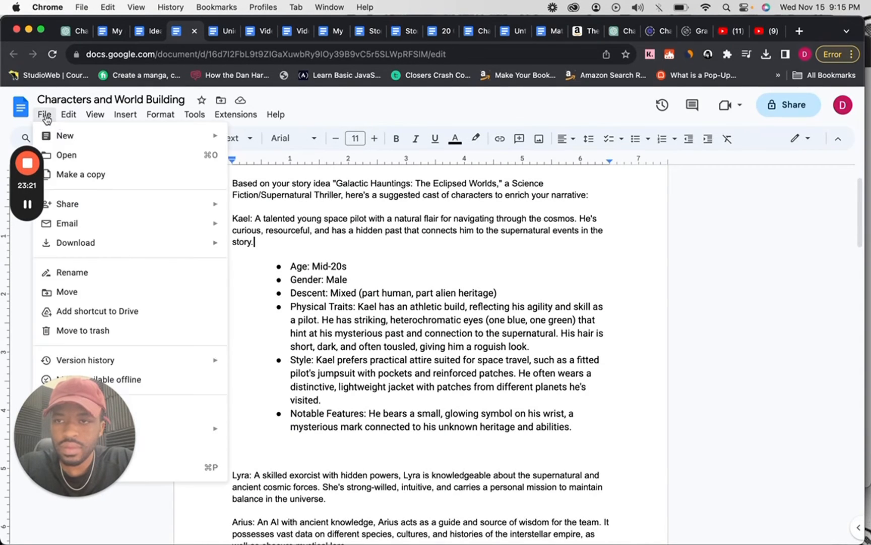
mouse_move(217, 136)
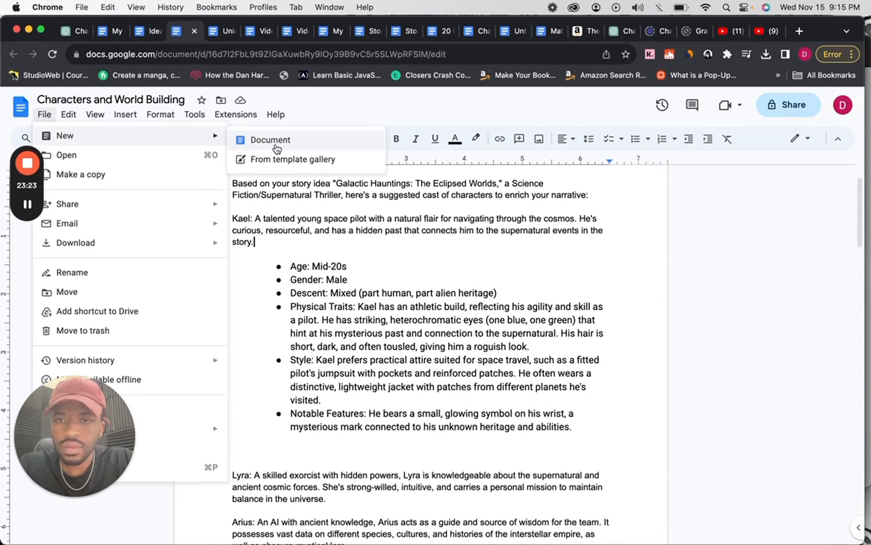
left_click(250, 139)
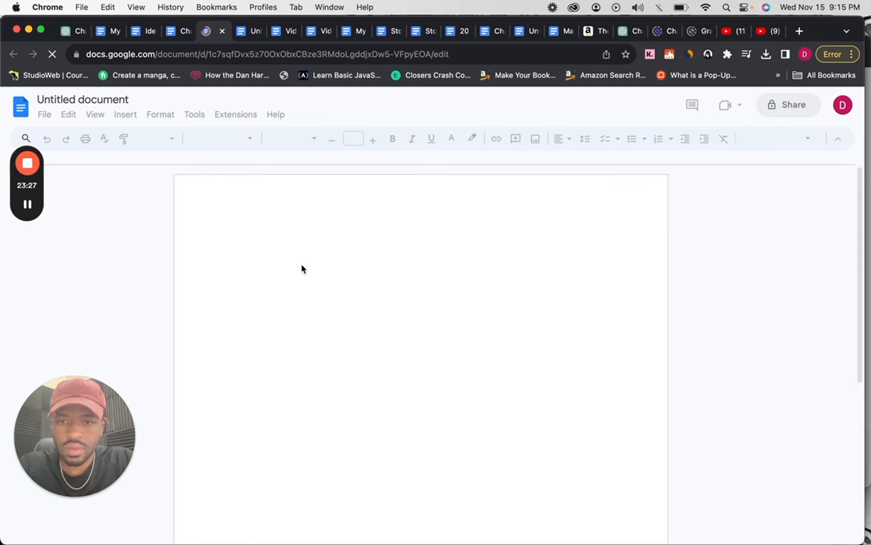
Paste the plot into the new document, undo it, and strip the text's formatting by passing it through the PlotGPT message box.
key("super+v")
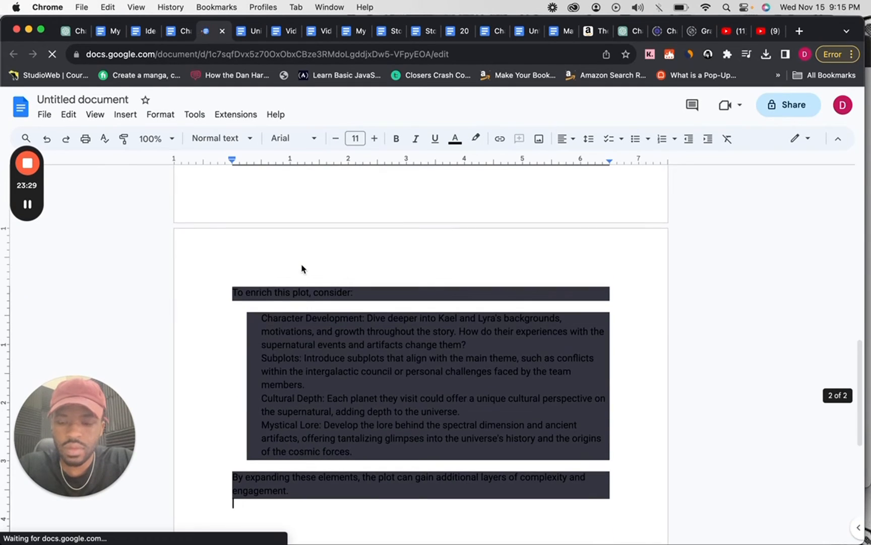
key("super+z")
left_click(65, 31)
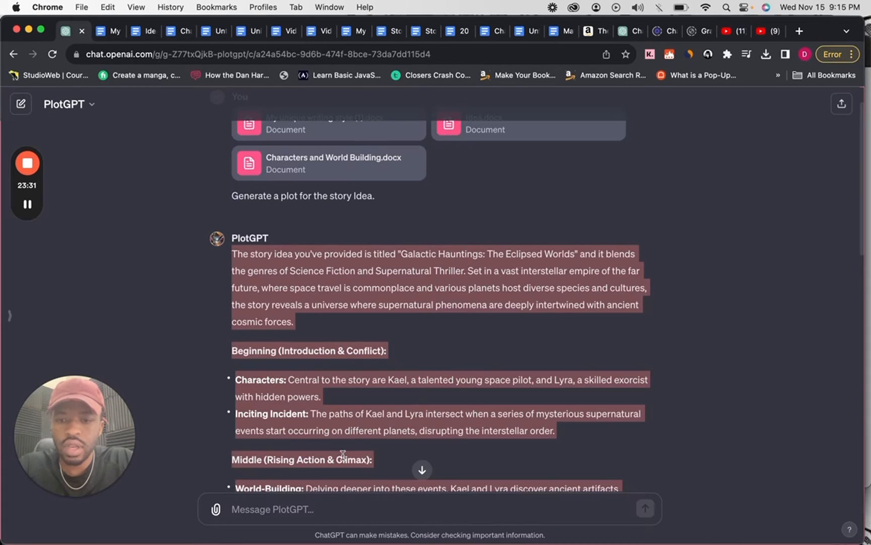
left_click(334, 511)
key("super+v")
key("super+z")
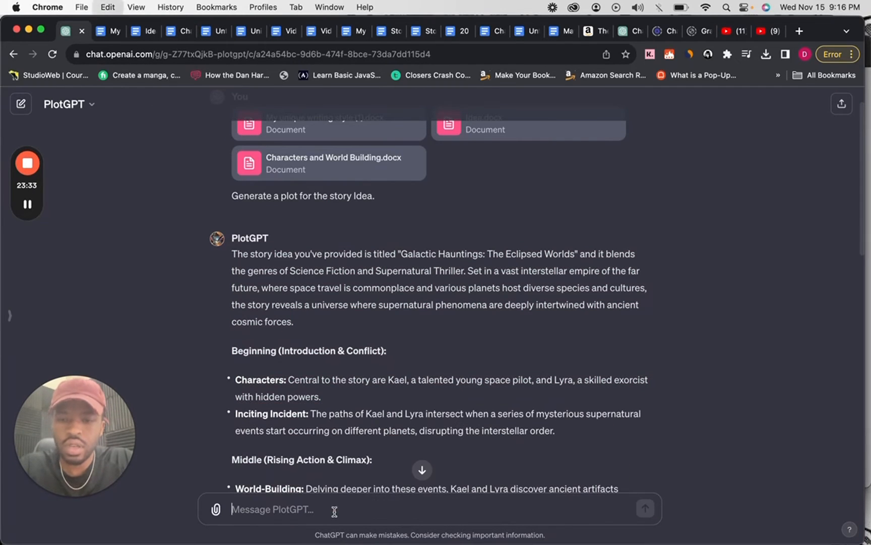
Switch back to the untitled Google Docs document, paste the plain plot text into it and name the document "Plot.".
left_click(177, 31)
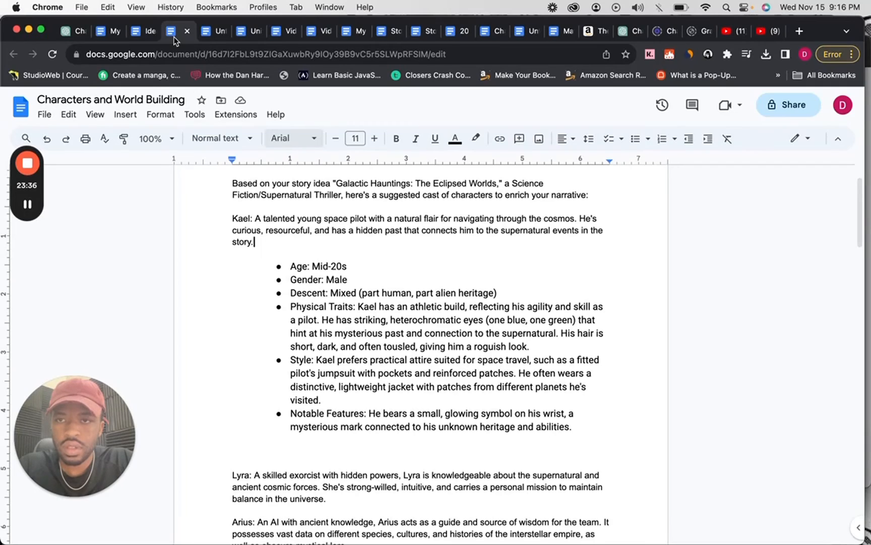
left_click(214, 31)
key("super+v")
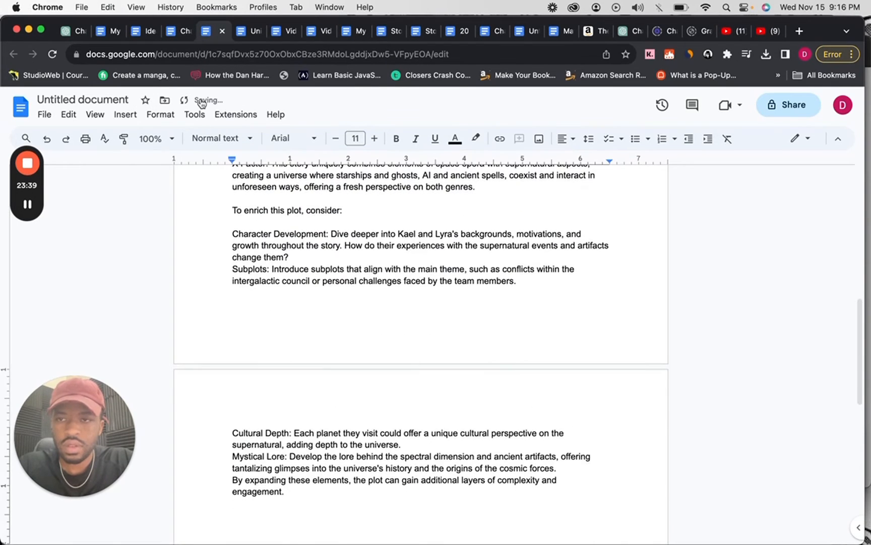
left_click(119, 98)
type("Plot.")
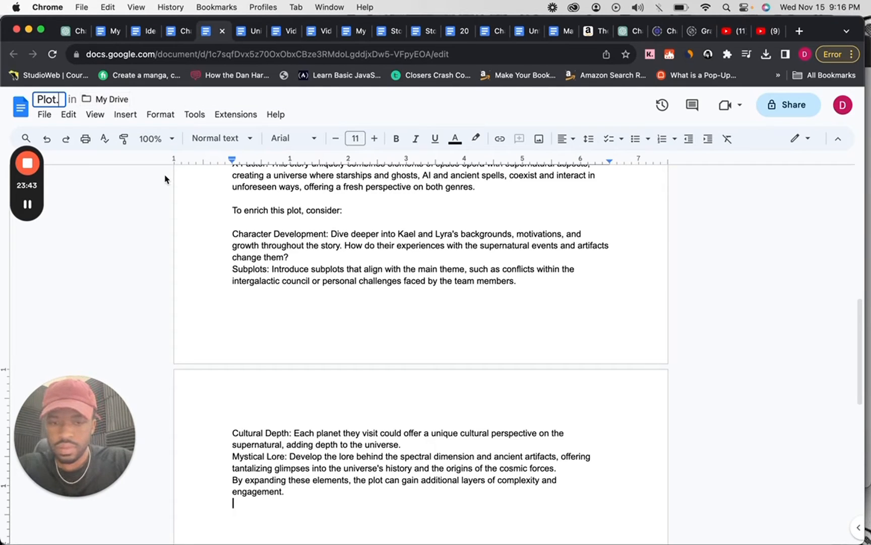
key("Return")
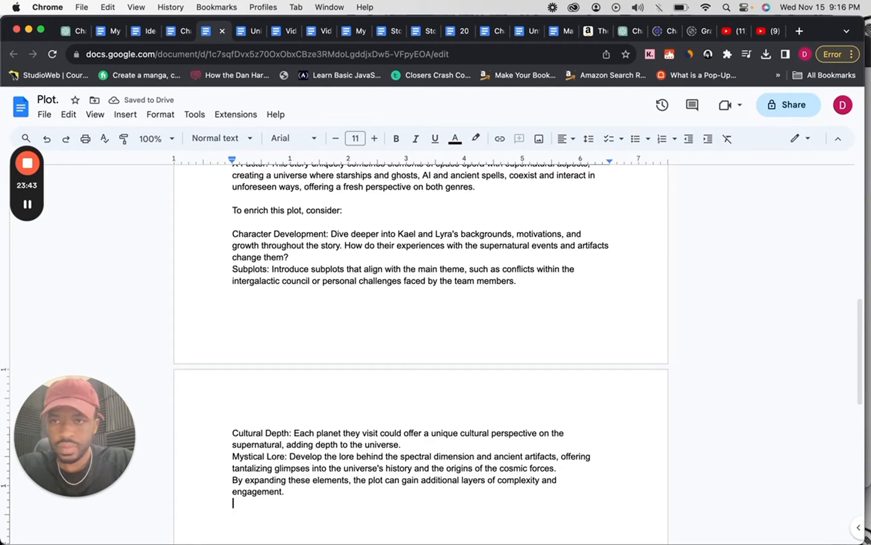
Switch back to ChatGPT and start a new chat with the OutlineGPT custom GPT.
left_click(79, 33)
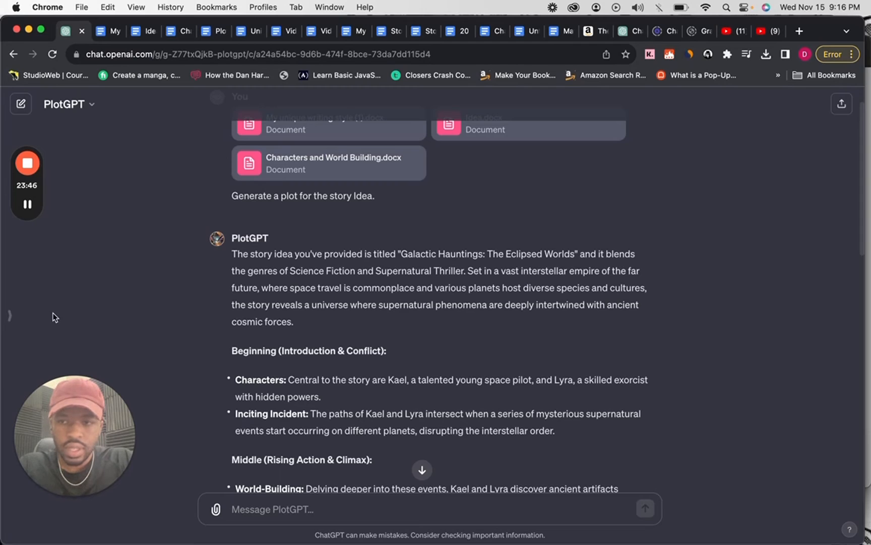
left_click(7, 322)
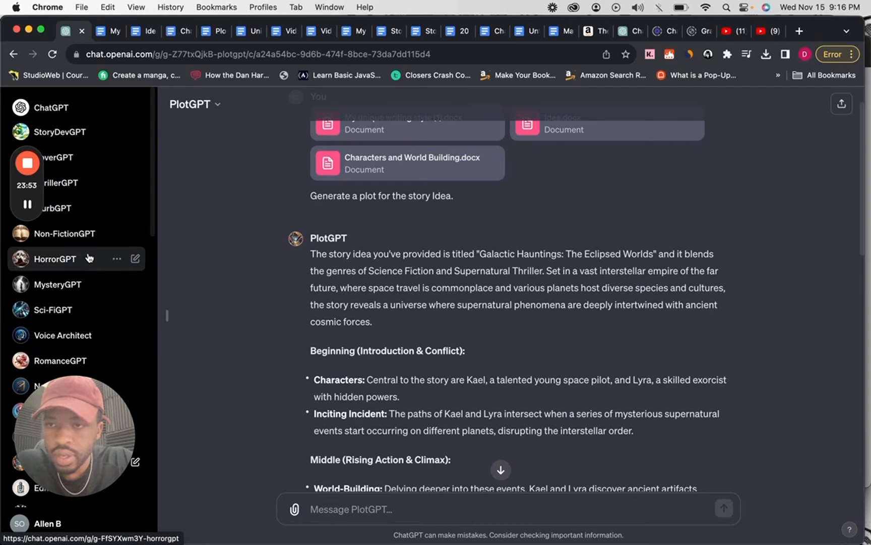
scroll(88, 176, "down", 5)
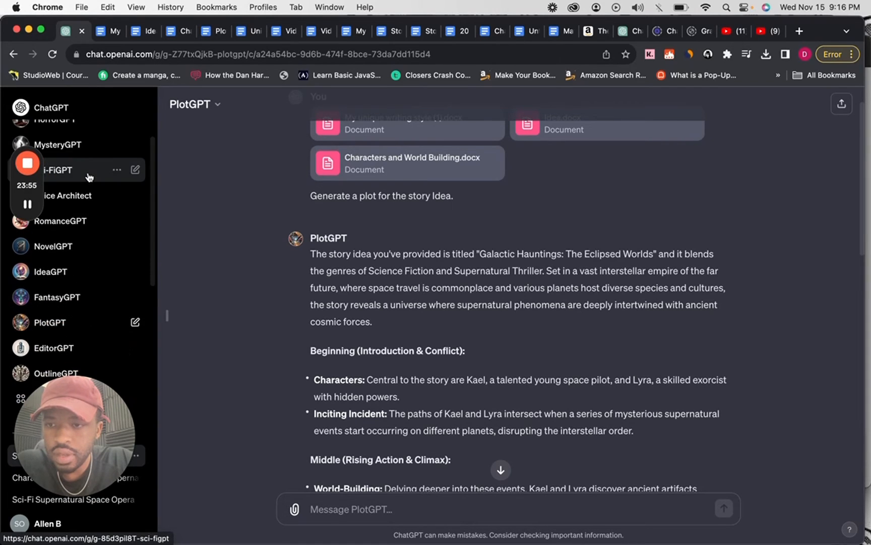
left_click(61, 374)
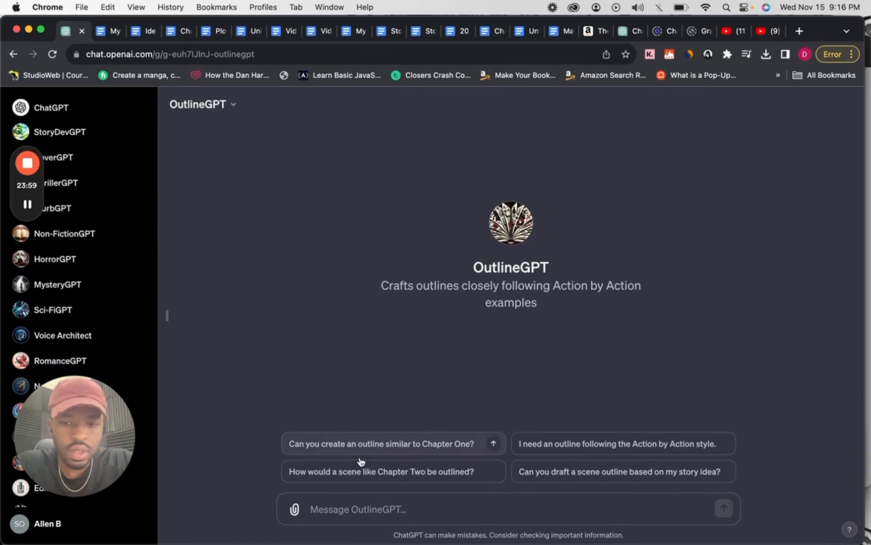
Attach Characters and World Building.docx, Idea.docx and My unique writing style (1).docx from Downloads to the OutlineGPT message.
left_click(293, 510)
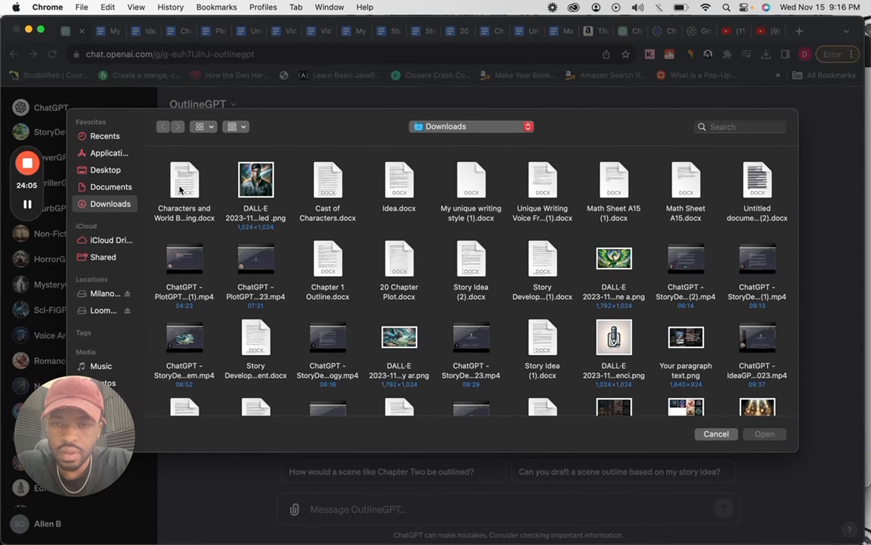
double_click(180, 190)
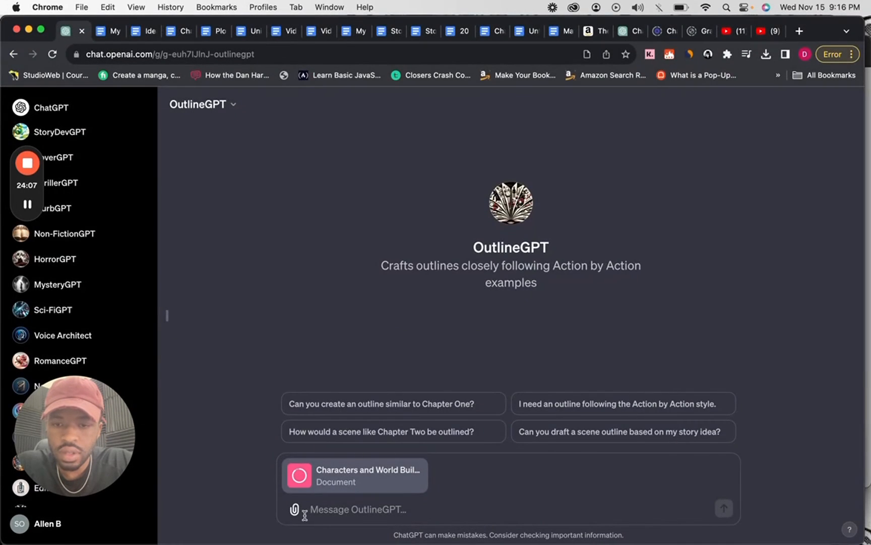
left_click(295, 511)
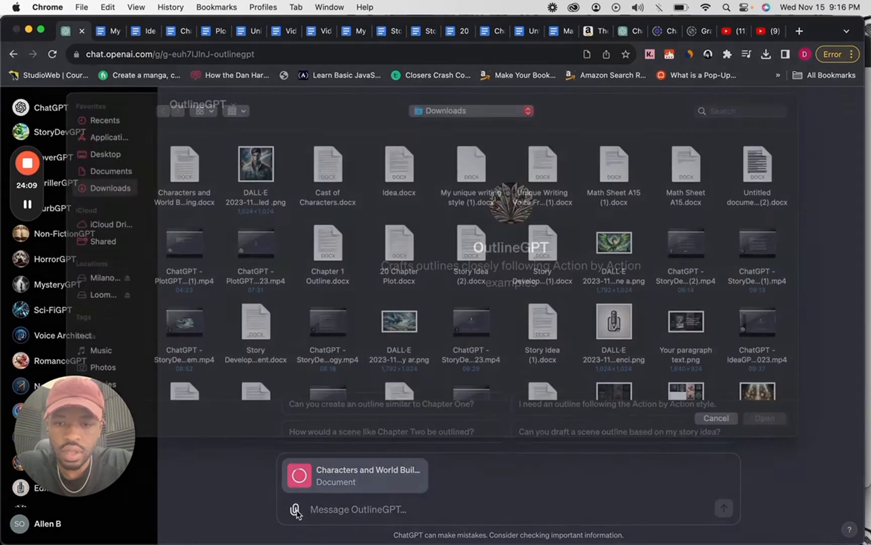
double_click(400, 192)
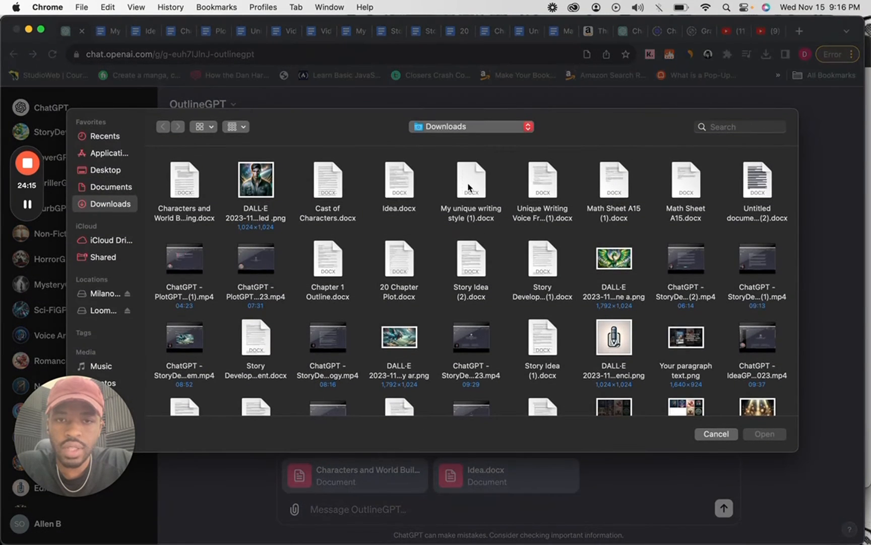
double_click(469, 187)
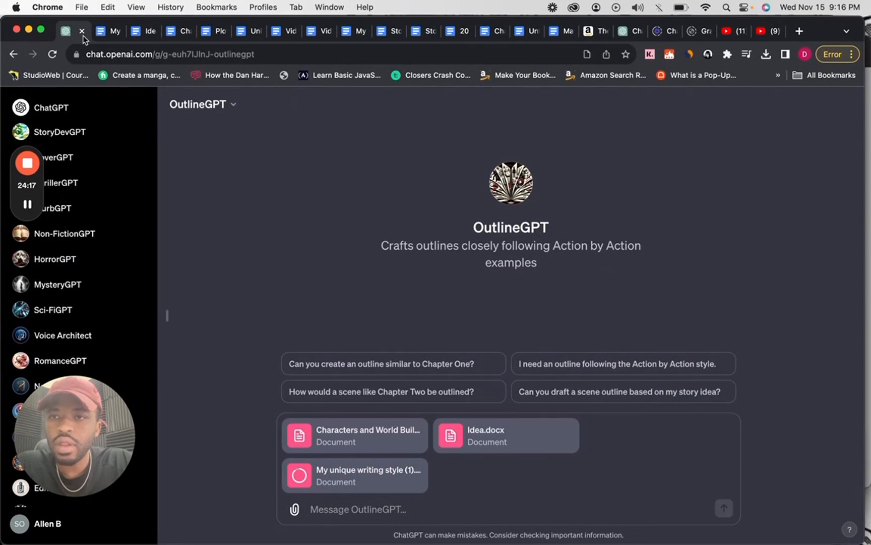
Switch to the Plot. document in Google Docs and download it as a .docx file.
left_click(209, 37)
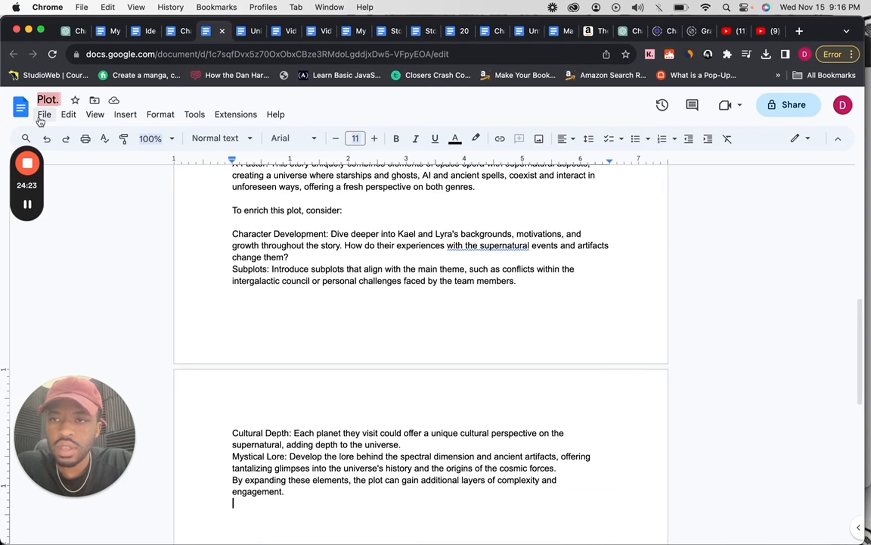
left_click(40, 120)
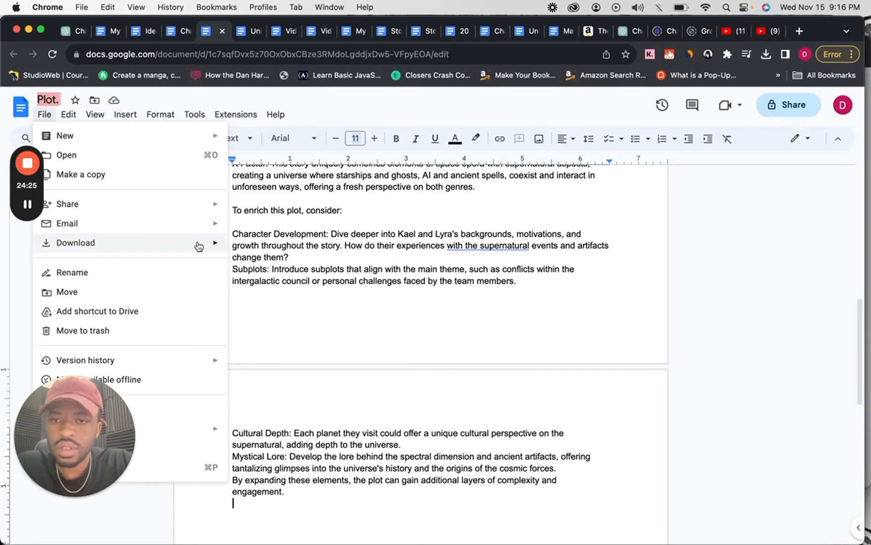
mouse_move(199, 246)
left_click(262, 247)
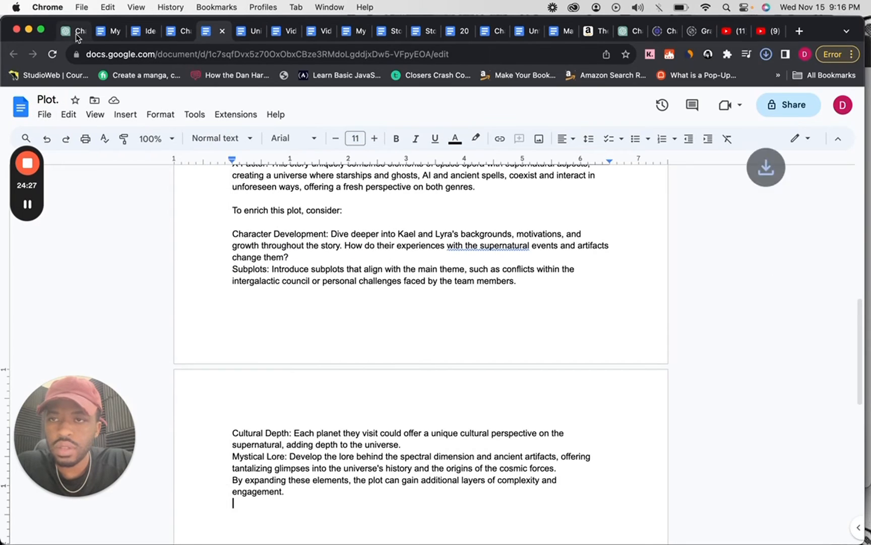
Switch back to the OutlineGPT chat and attach Plot..docx from Downloads to the message.
left_click(77, 35)
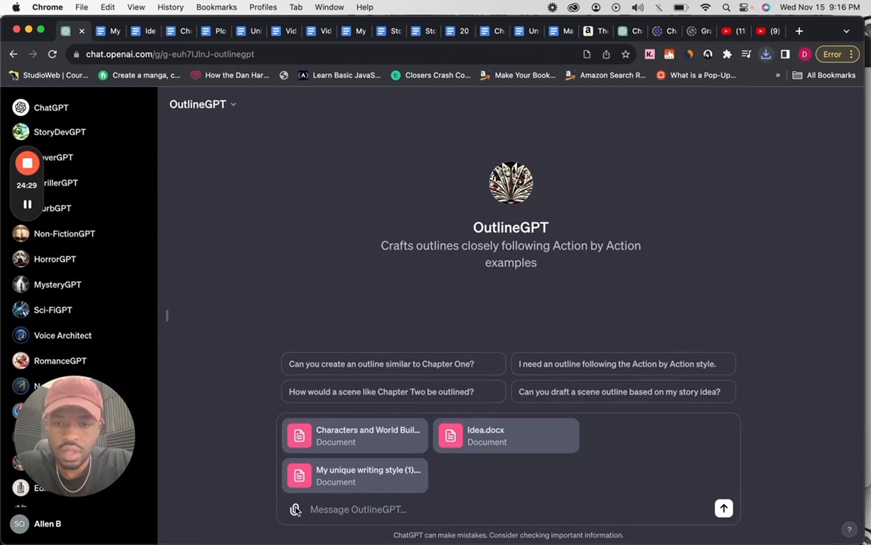
left_click(296, 510)
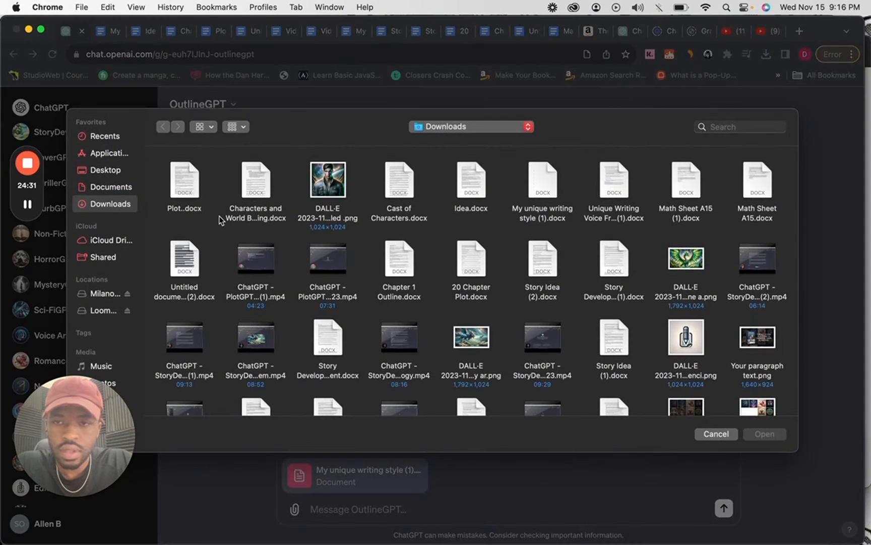
double_click(187, 180)
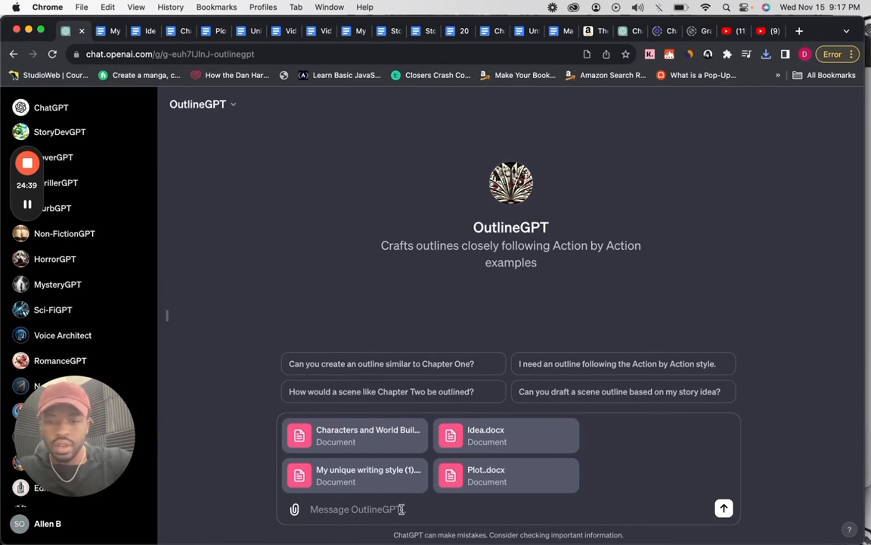
Send OutlineGPT the prompt "Generate a outline for my Plot based on my story idea and characters." with the attached documents.
type("Gen")
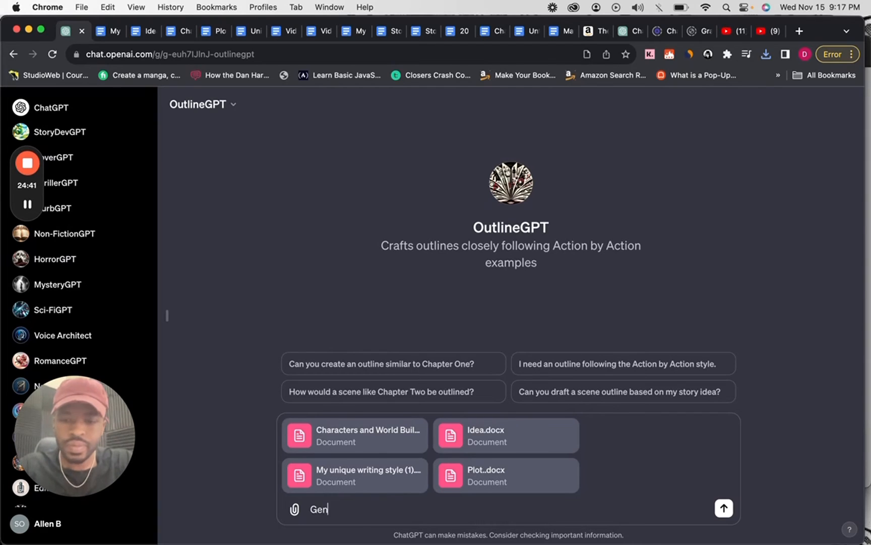
type("erate a")
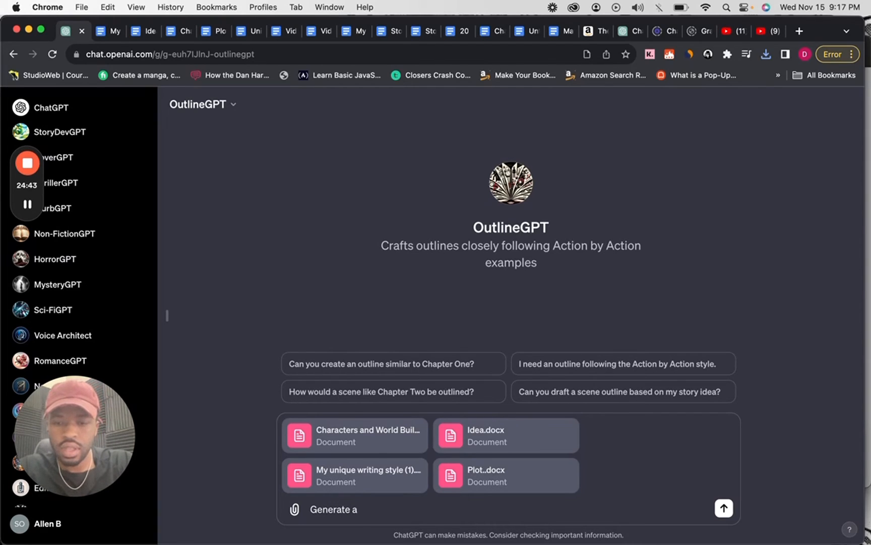
type(" out")
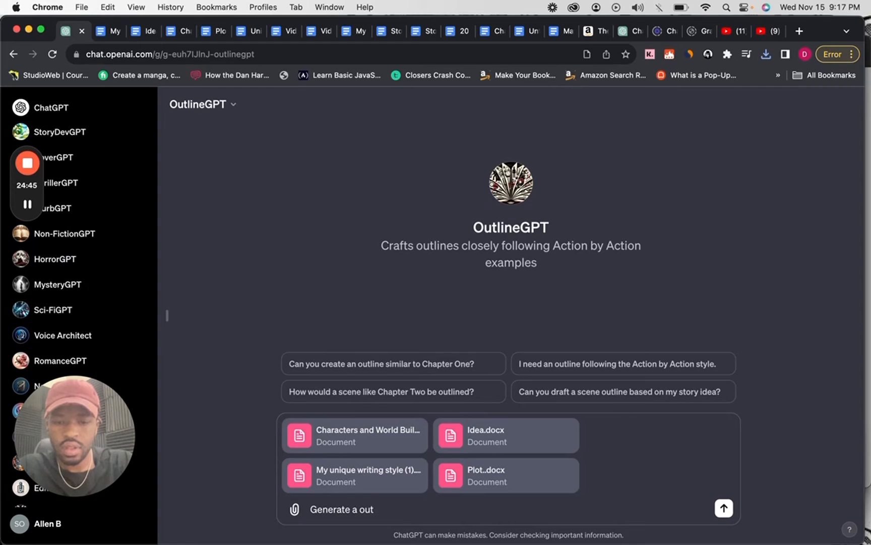
type("line for mt")
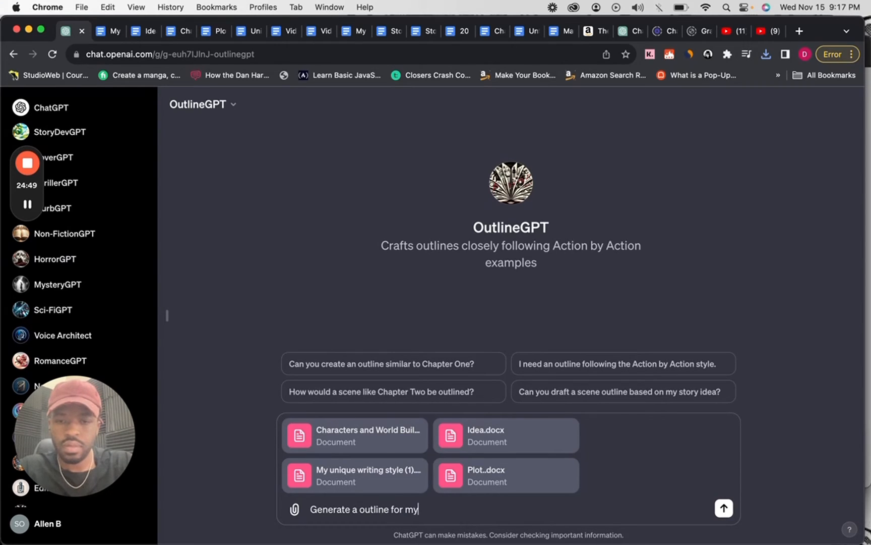
type(" Plot ")
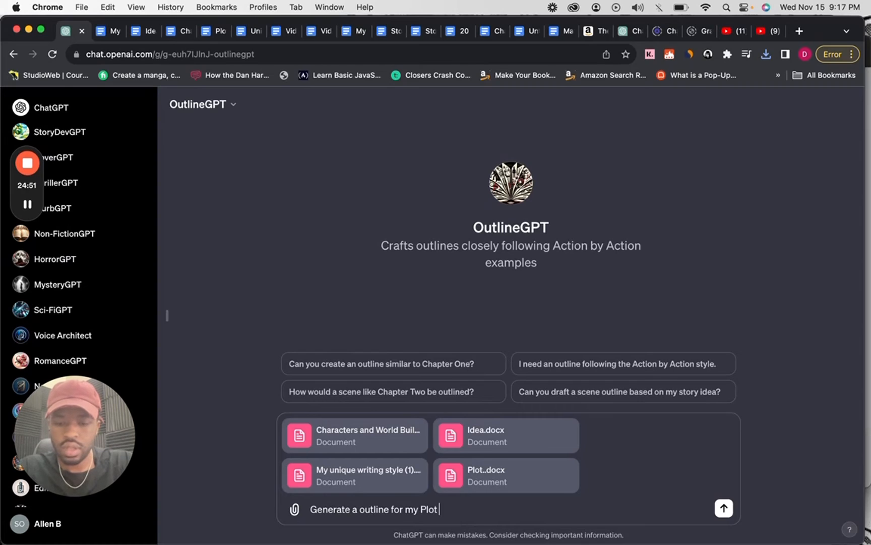
type("a")
type("ased")
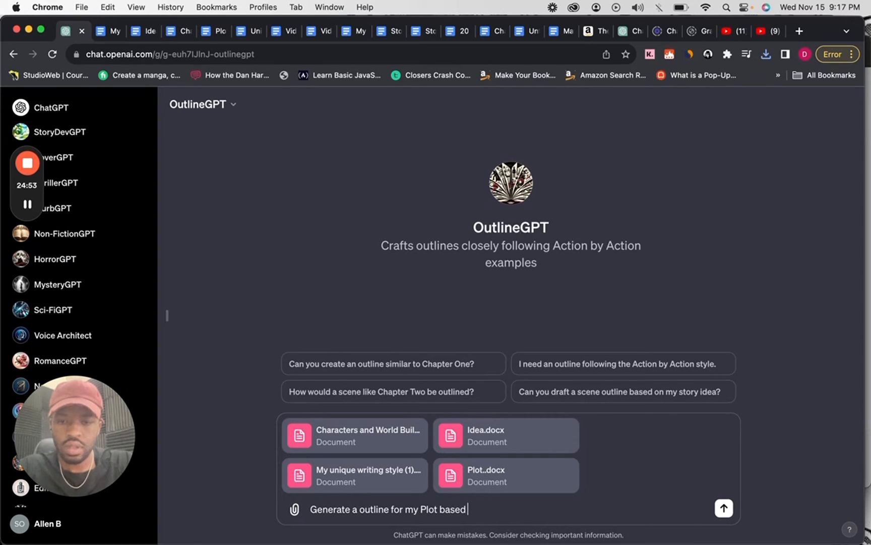
type(" on my stor")
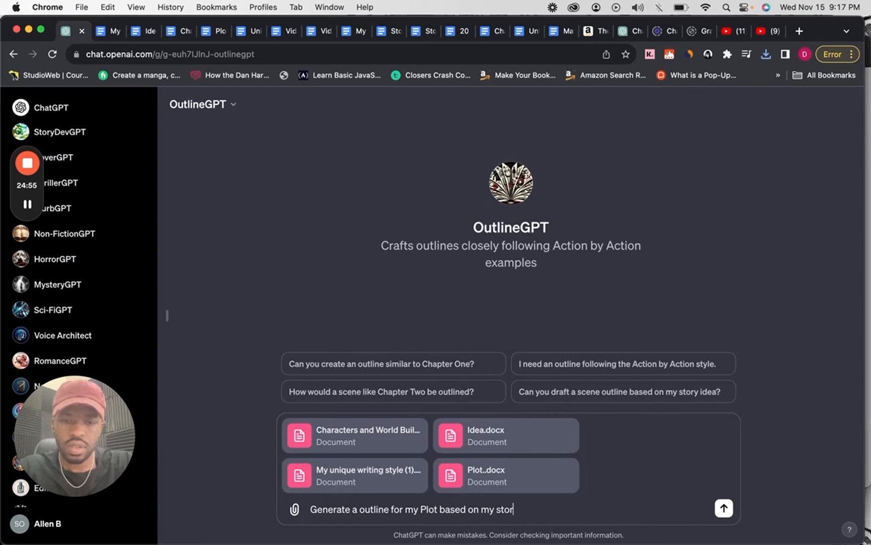
type("y idea")
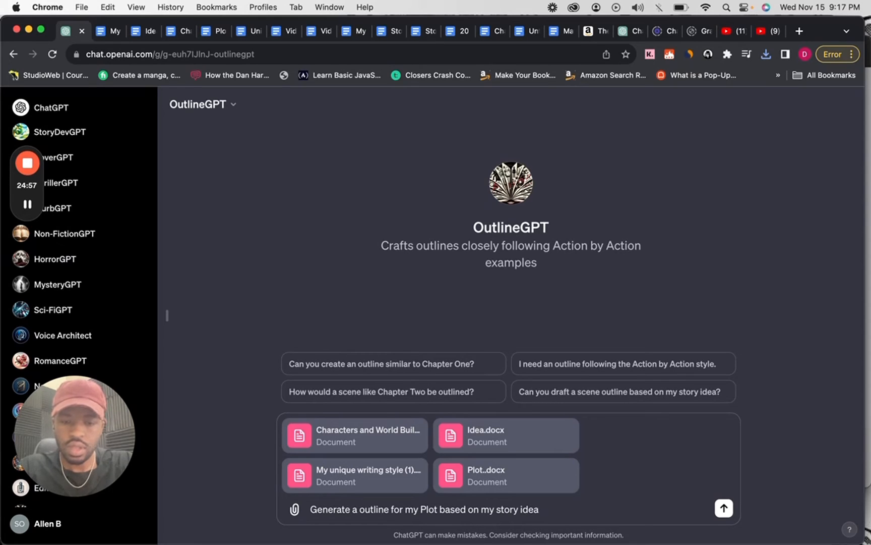
type(" and ")
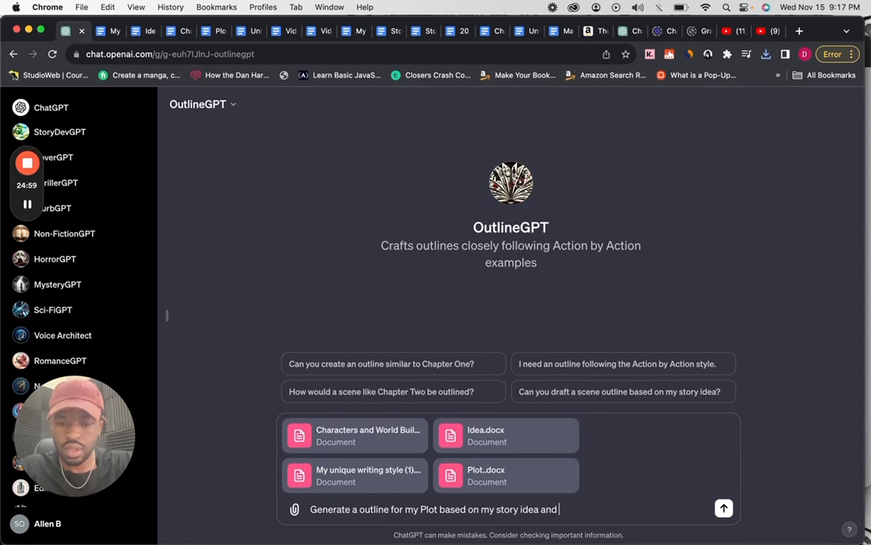
type("characters.")
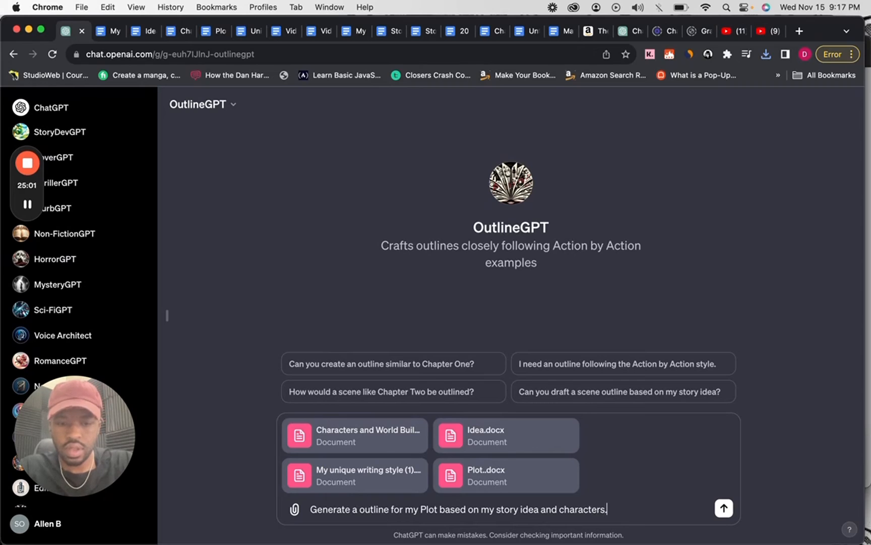
key("Return")
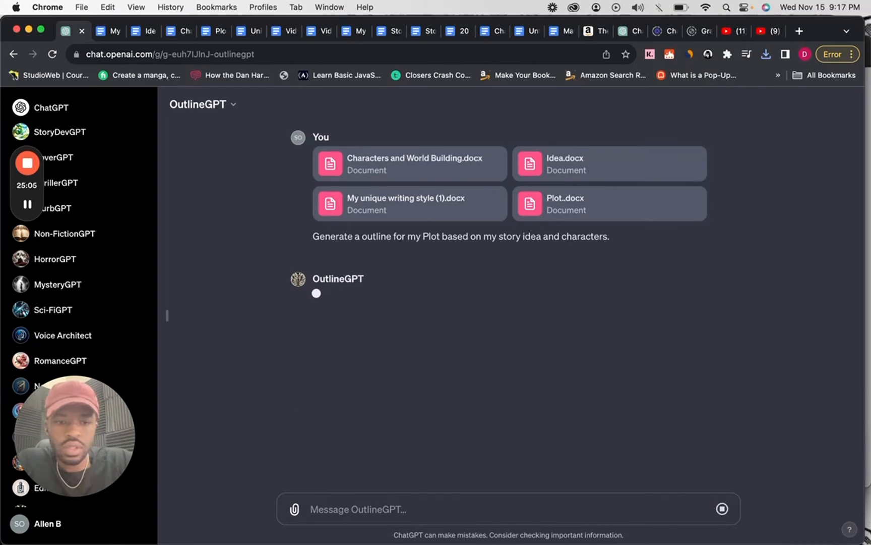
Stop the response, add "The outline should be 20 chapters." to the sent prompt and resubmit it.
left_click(723, 509)
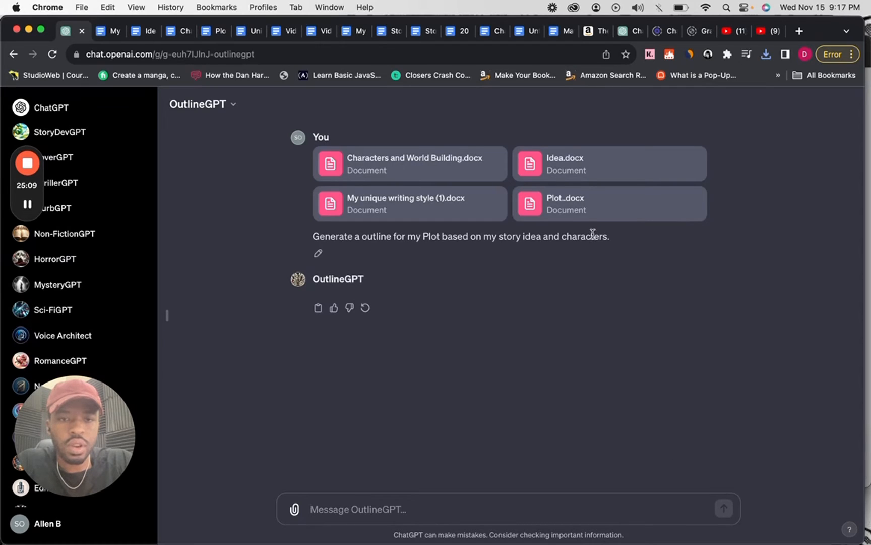
left_click(317, 253)
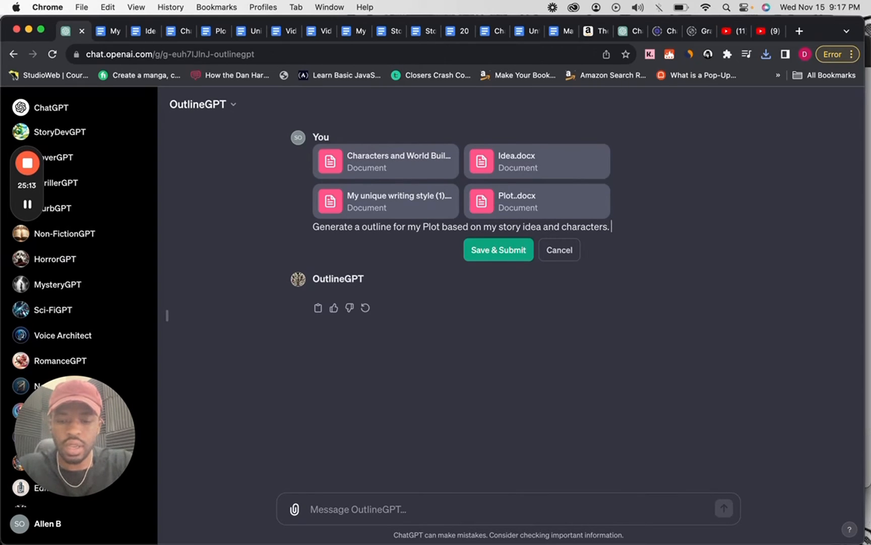
type("The outline")
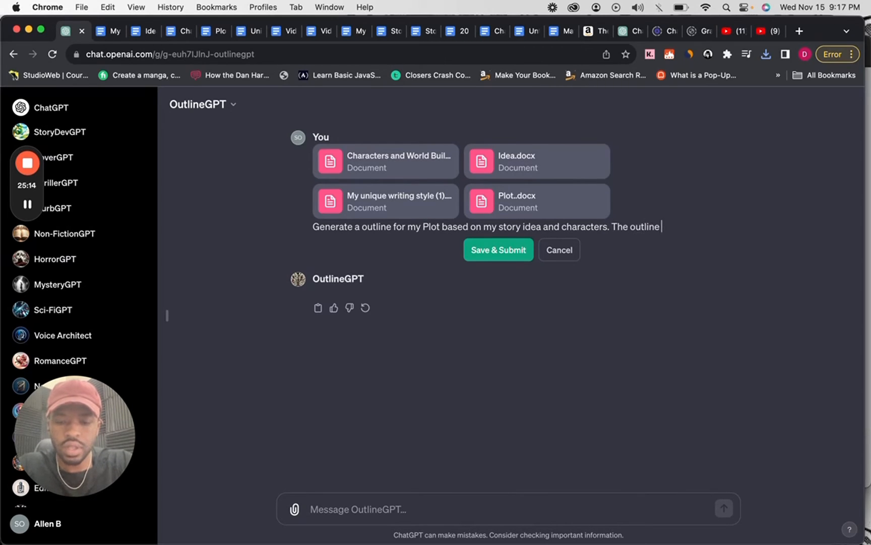
type(" should be")
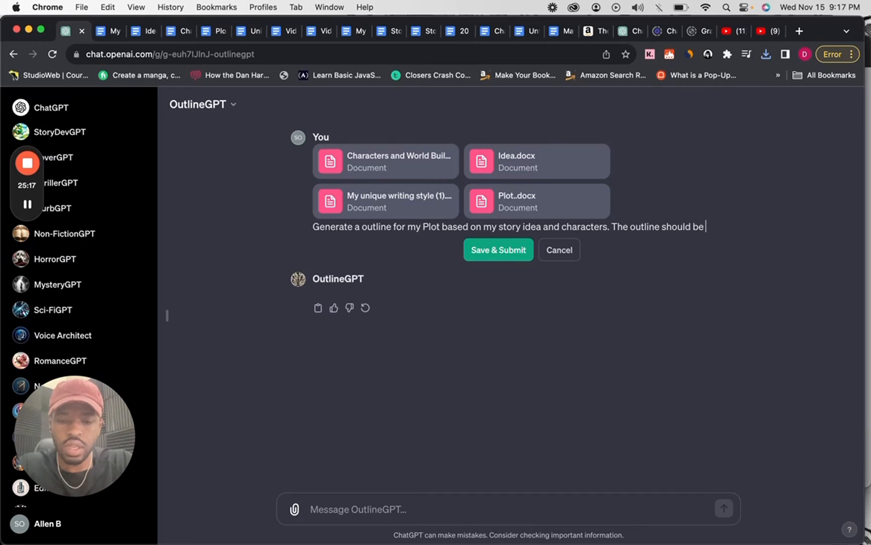
type(" 20 charpt")
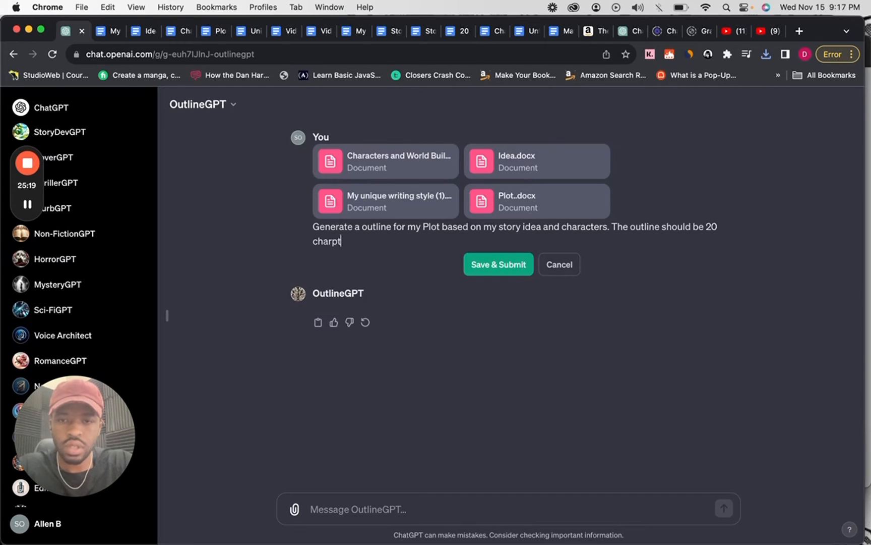
type("er")
type("per")
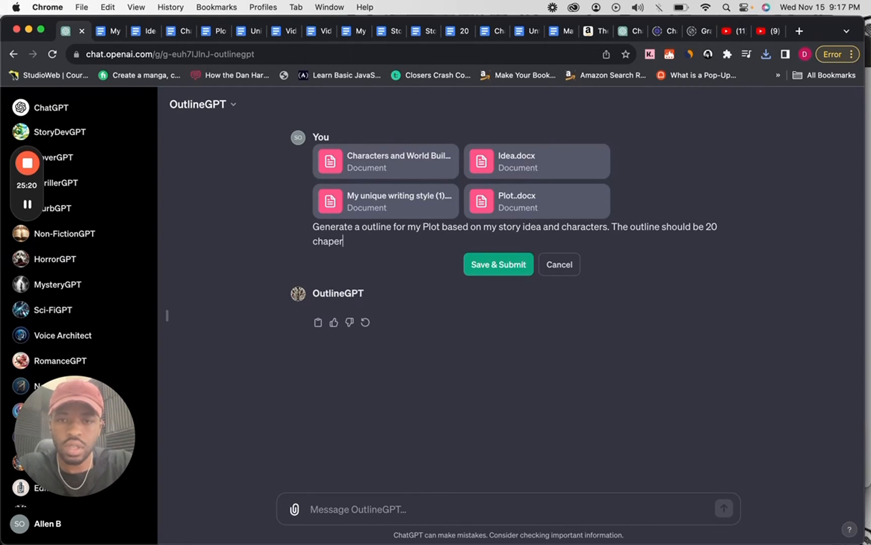
key("BackSpace")
key("BackSpace")
type("ters.")
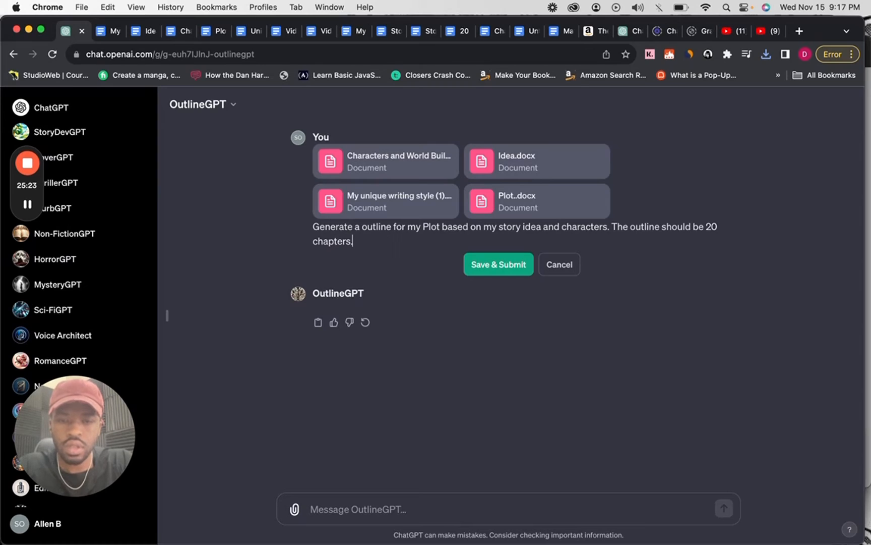
key("Return")
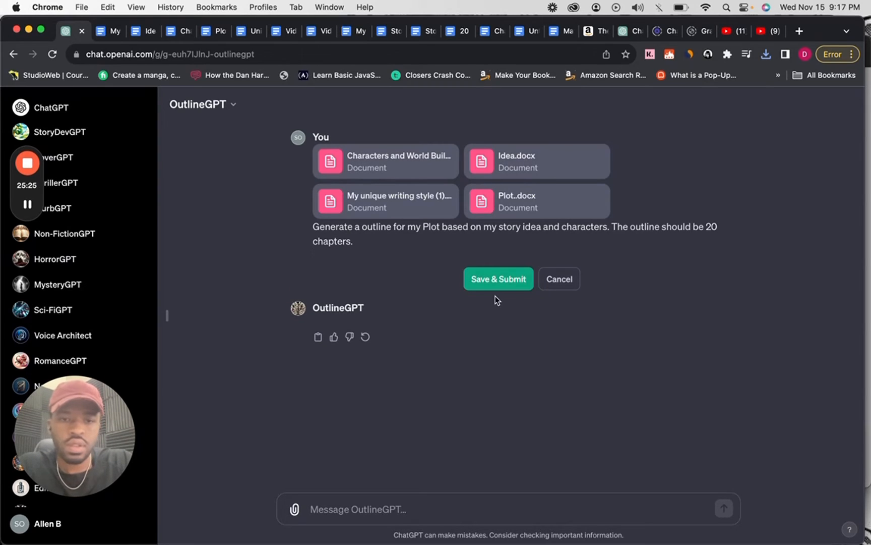
left_click(496, 275)
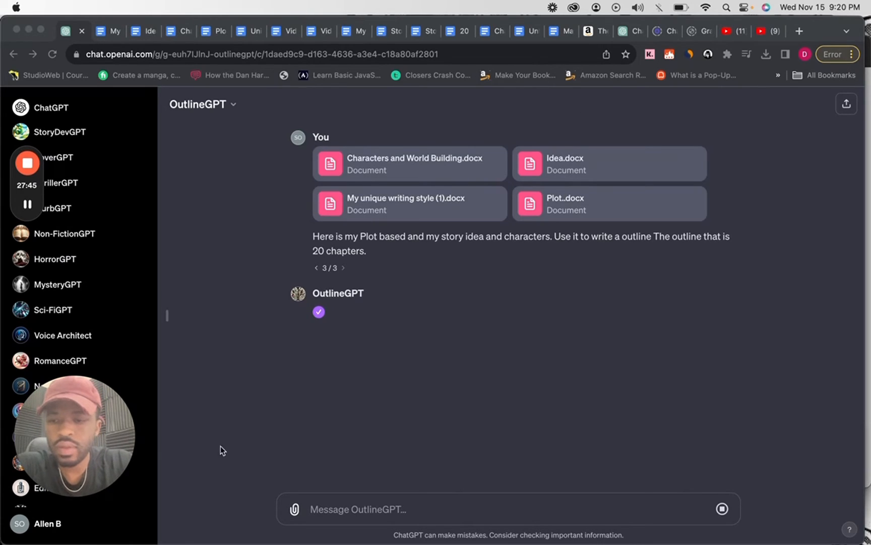
mouse_move(85, 456)
left_click(73, 496)
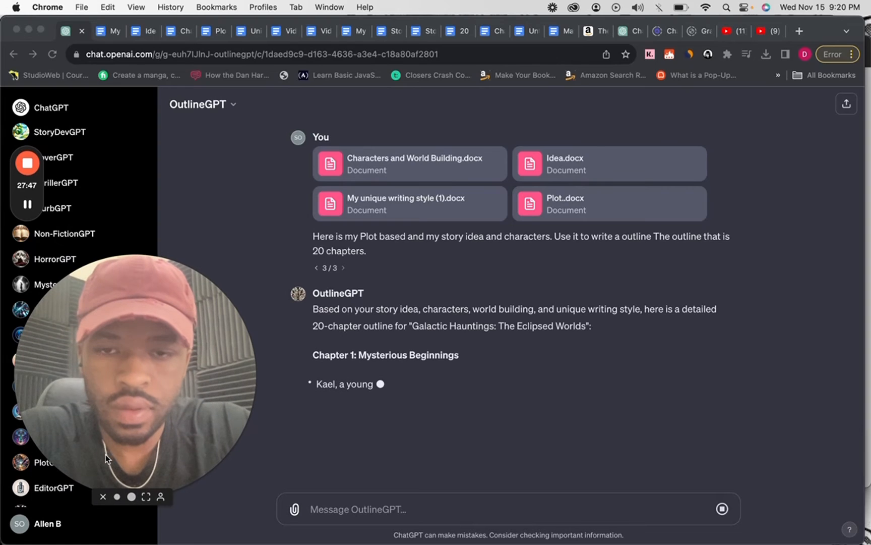
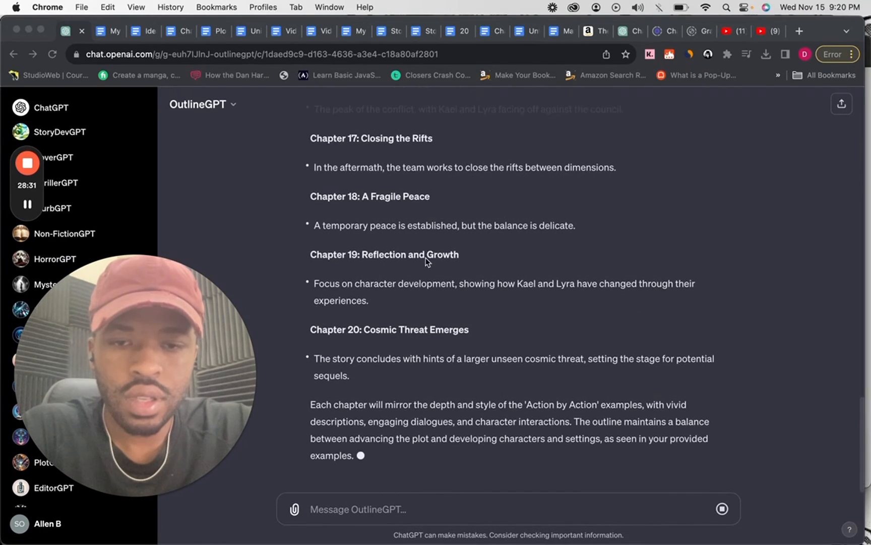
Ask OutlineGPT to rewrite Chapter one's outline as a narrative.
scroll(426, 261, "up", 15)
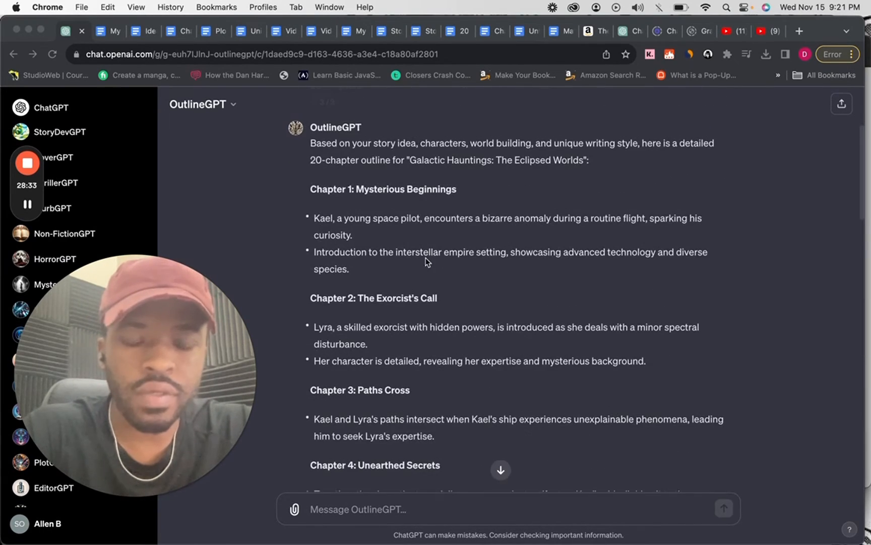
scroll(394, 359, "down", 2)
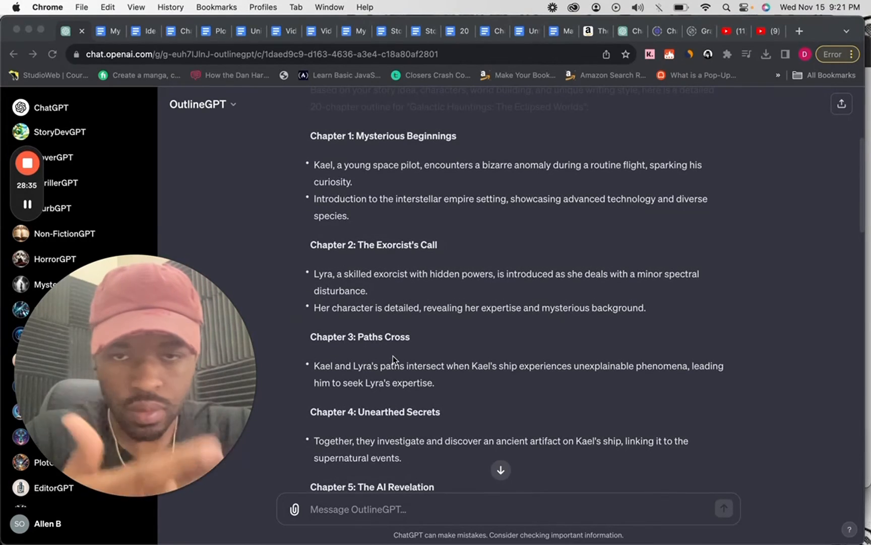
scroll(393, 355, "up", 2)
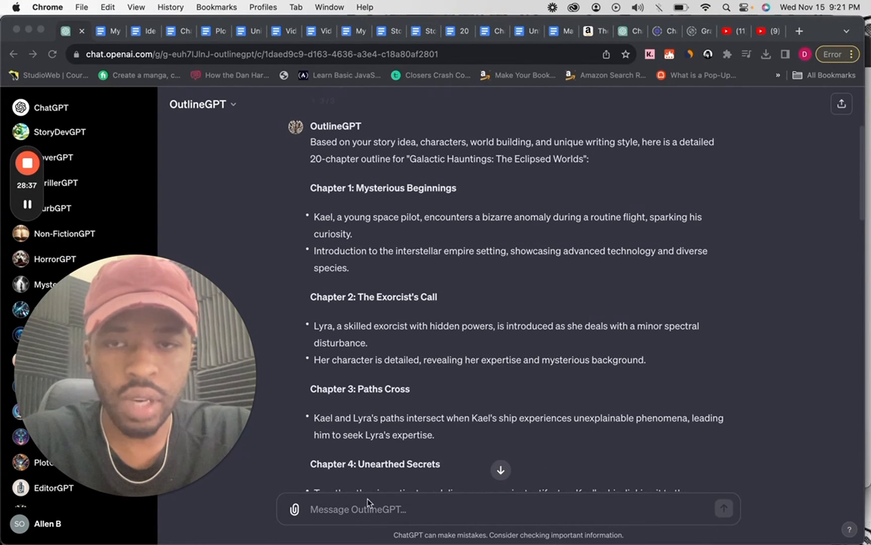
left_click(366, 511)
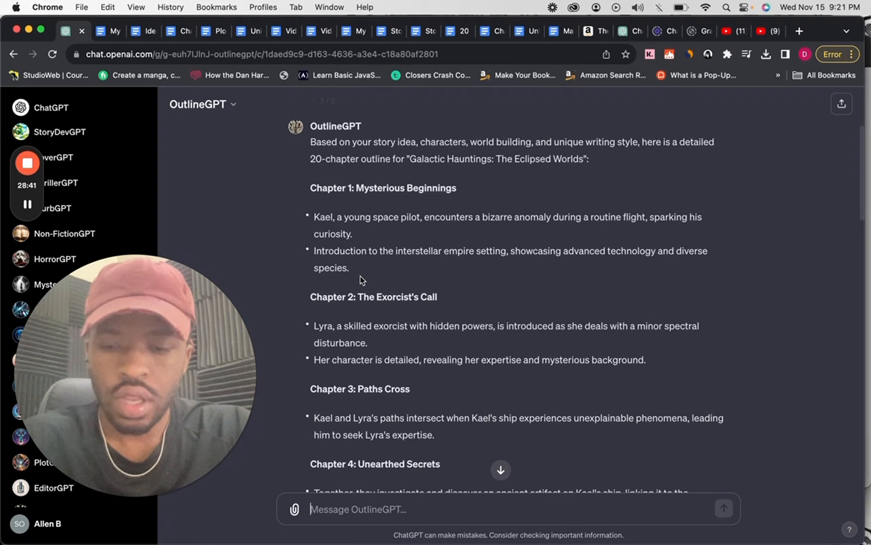
type("Rewr")
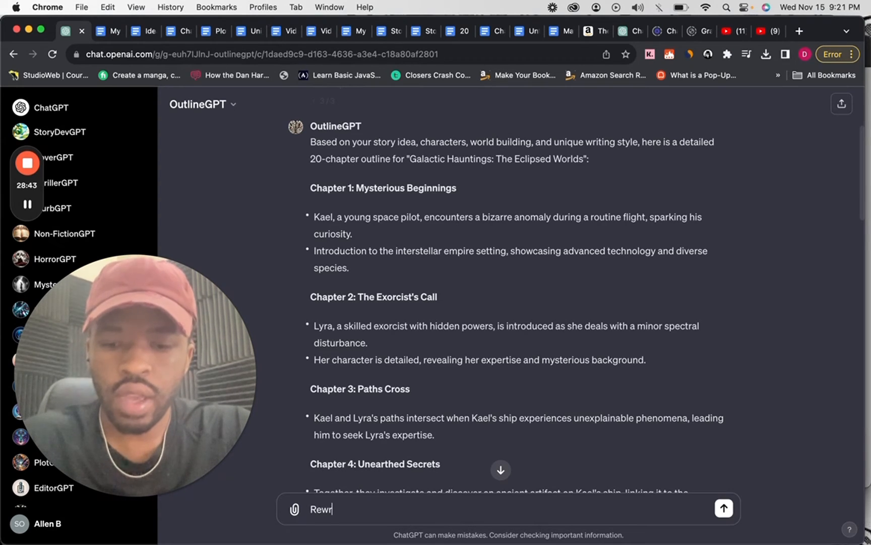
type("ite Chap")
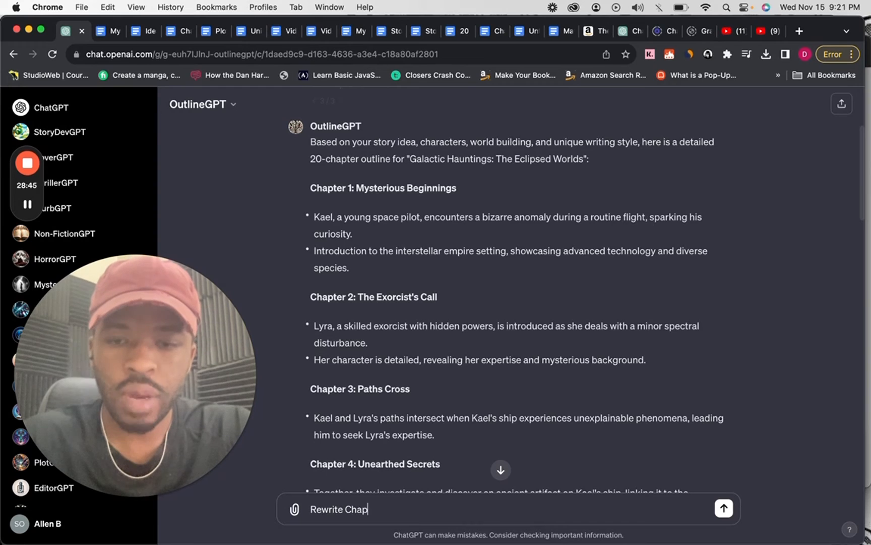
type("ter on")
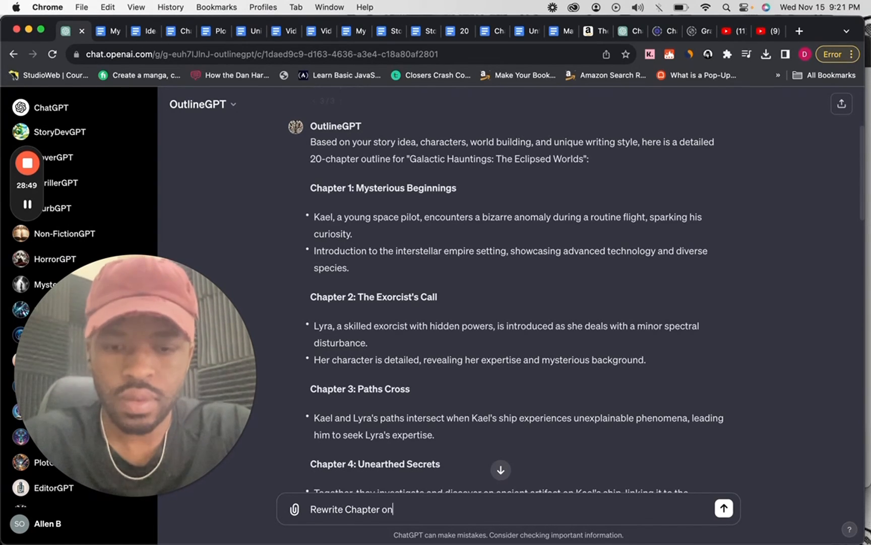
type("e's outline as a narr")
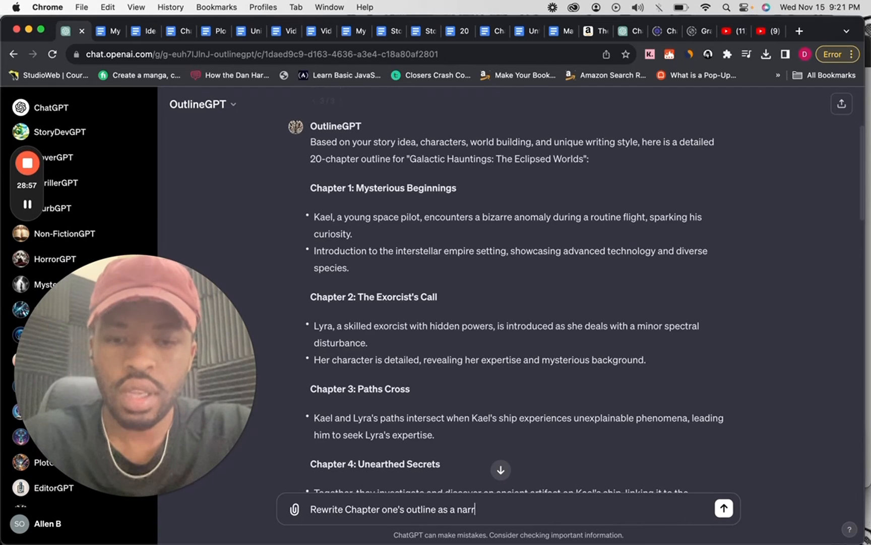
type("ative.")
key("Return")
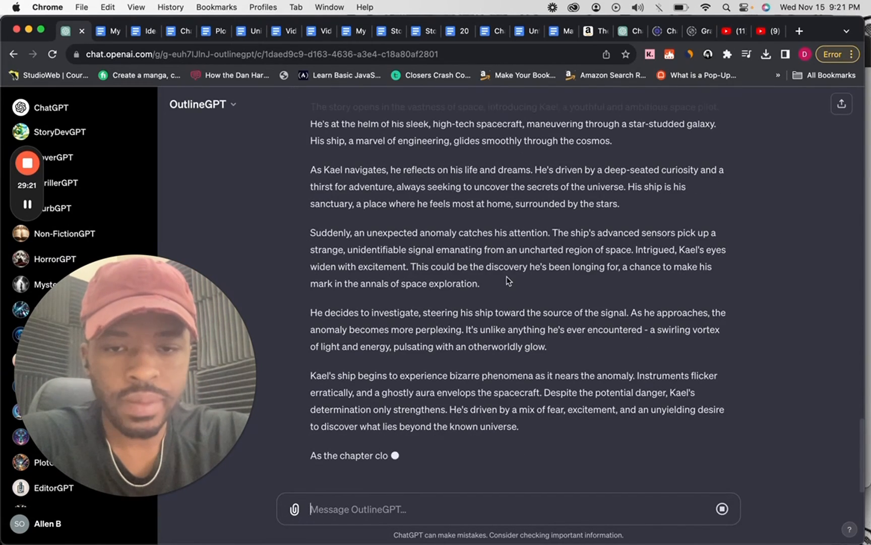
Select and copy OutlineGPT's full 20-chapter outline for "Galactic Hauntings: The Eclipsed Worlds", from its introduction through the closing paragraph.
scroll(508, 281, "up", 1)
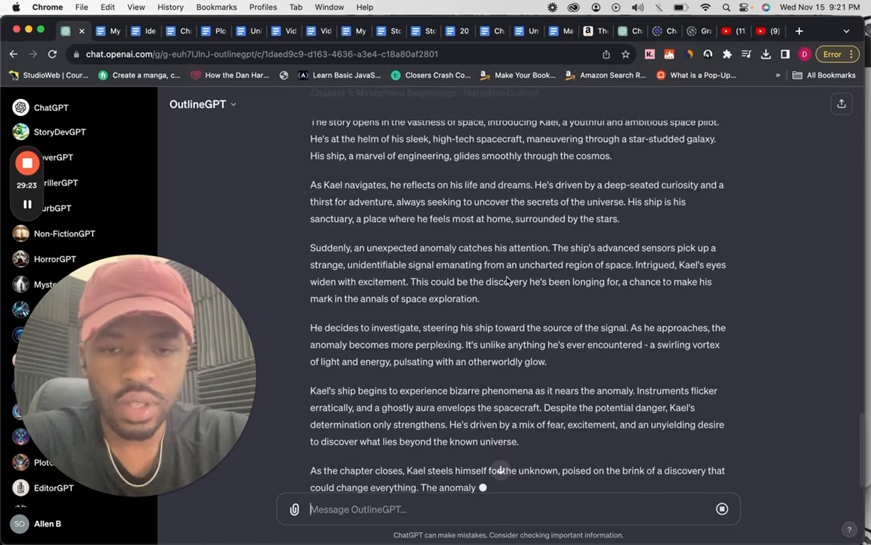
scroll(508, 281, "up", 8)
left_click_drag(362, 362, 354, 305)
scroll(354, 306, "up", 17)
scroll(354, 306, "up", 12)
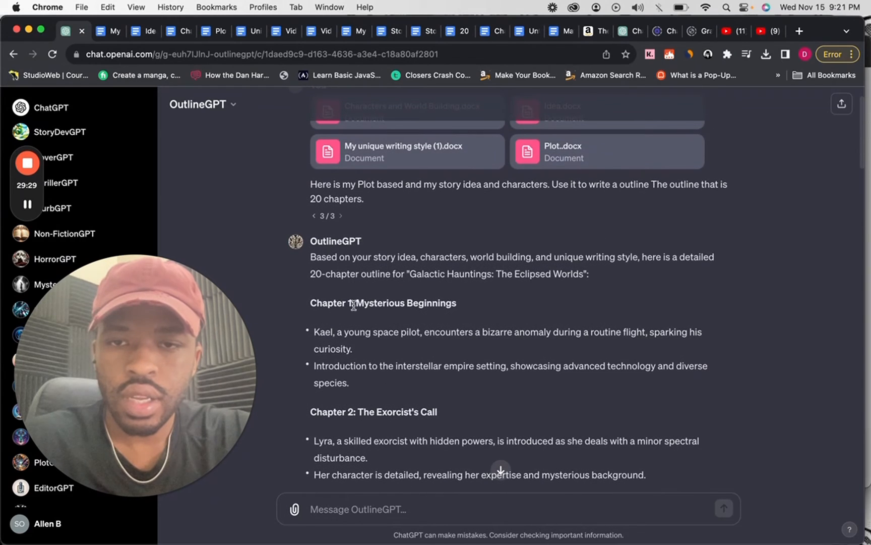
left_click(310, 256, "shift")
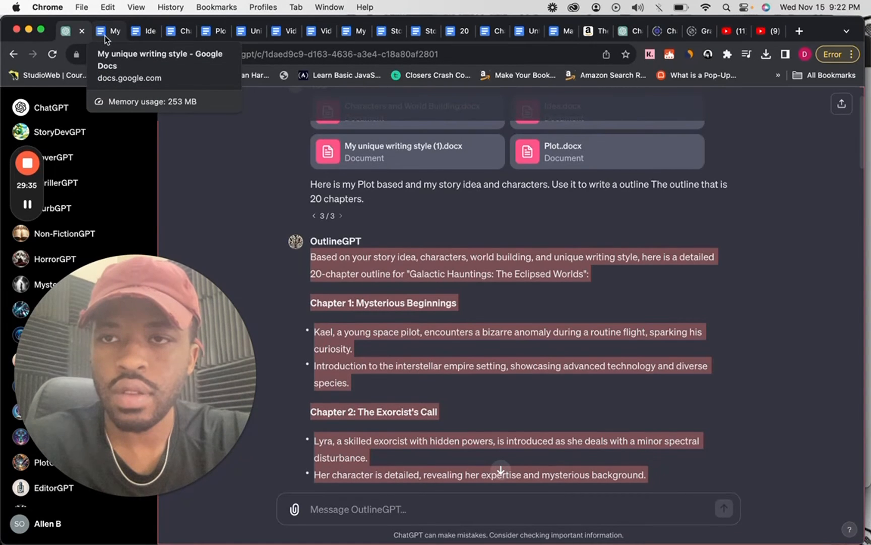
Switch to the Plot. document in Google Docs and create a new blank document from it.
left_click(207, 34)
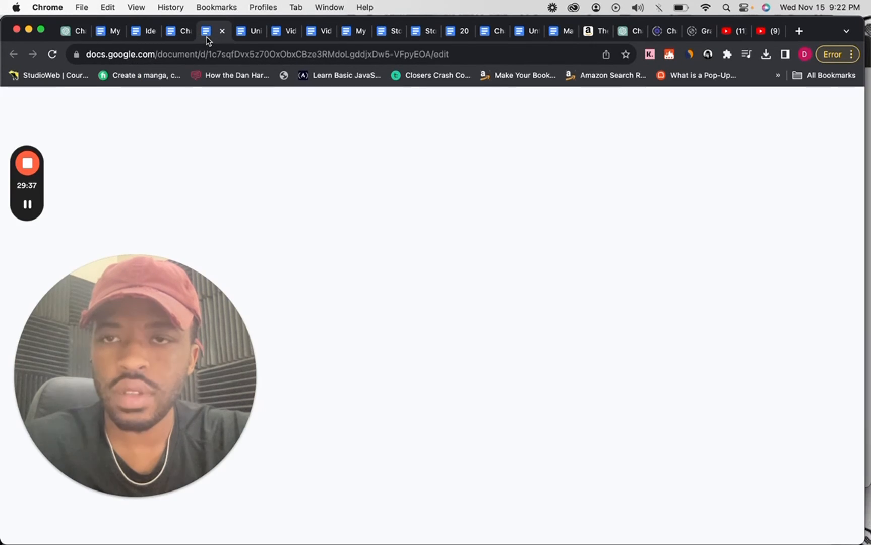
left_click(45, 114)
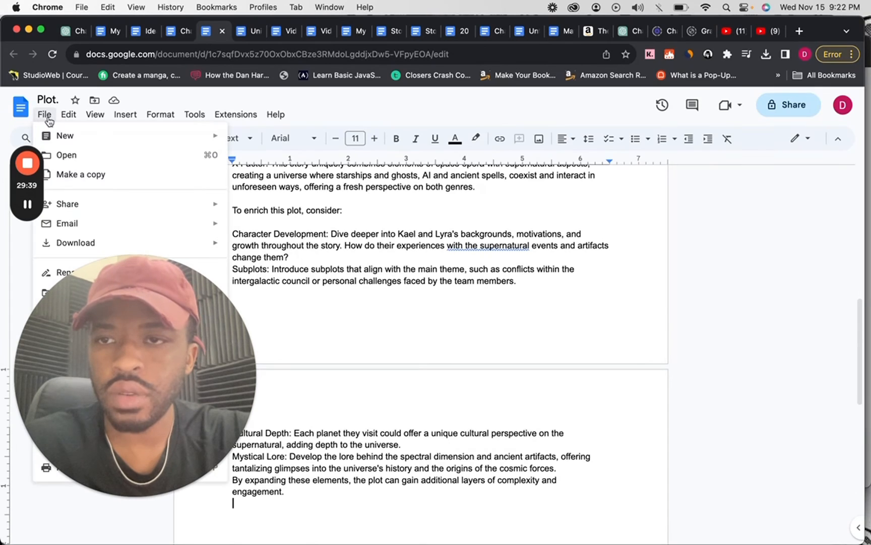
mouse_move(72, 143)
left_click(324, 141)
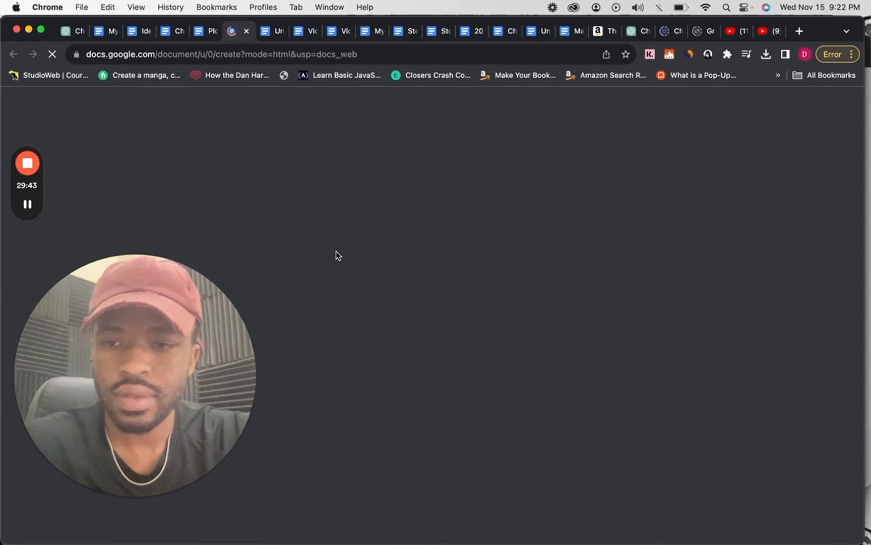
mouse_move(150, 481)
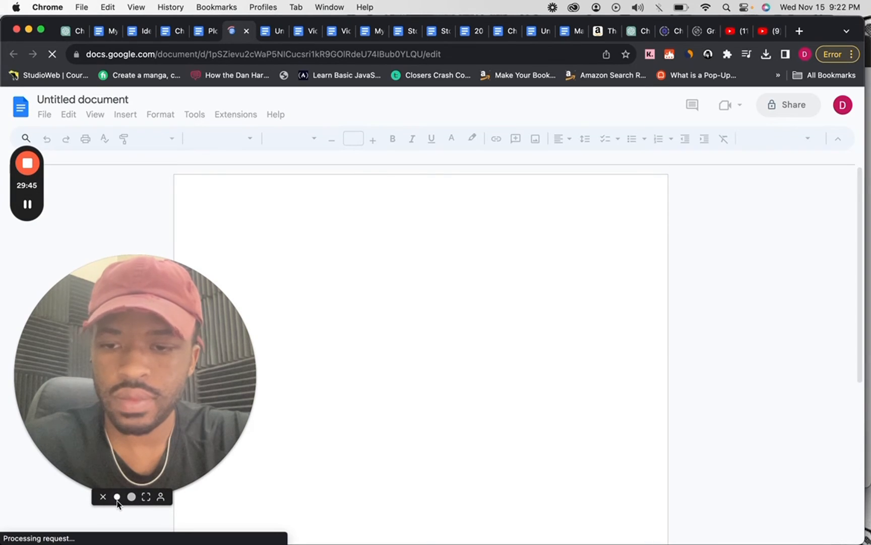
left_click(117, 497)
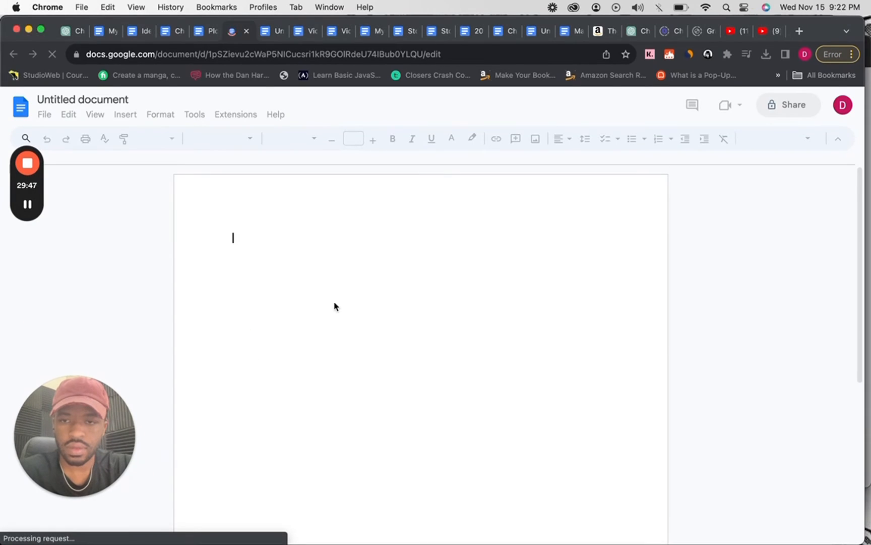
left_click(323, 258)
key("super+v")
key("super+z")
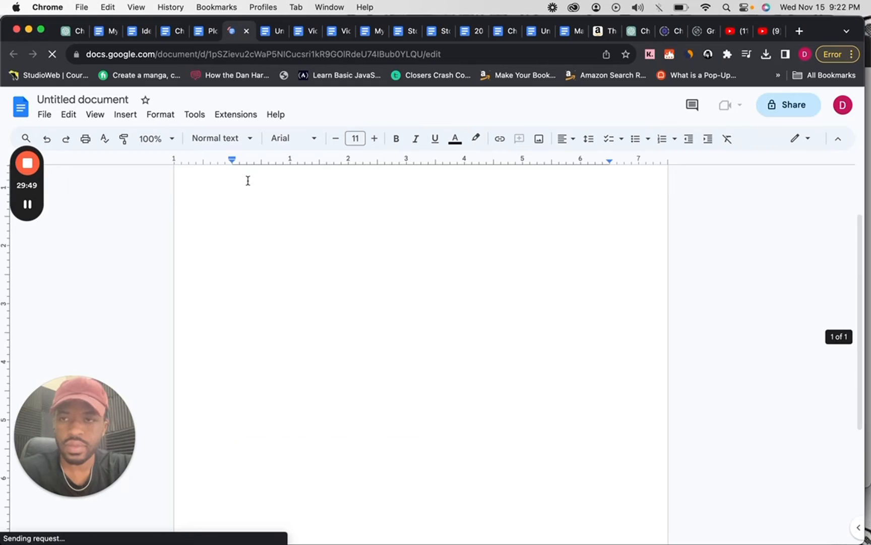
key("super+1")
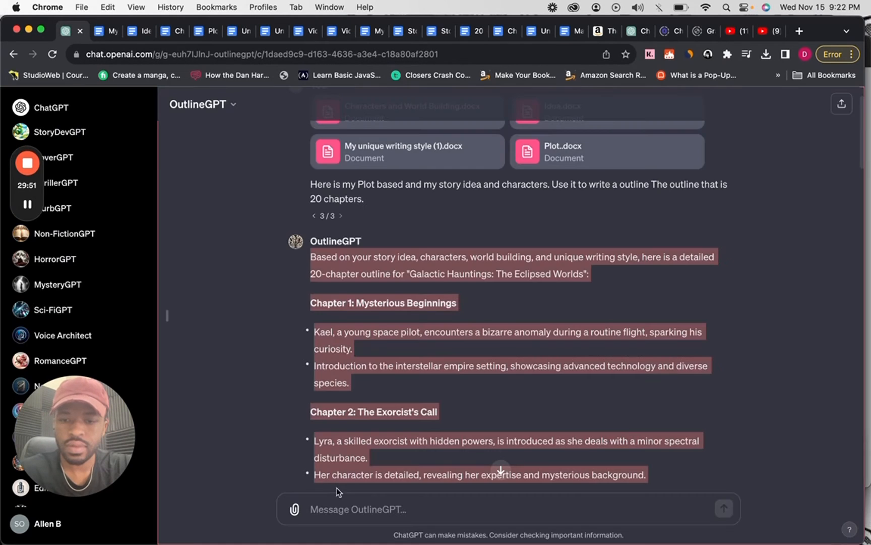
left_click(340, 507)
key("super+v")
key("super+a")
key("BackSpace")
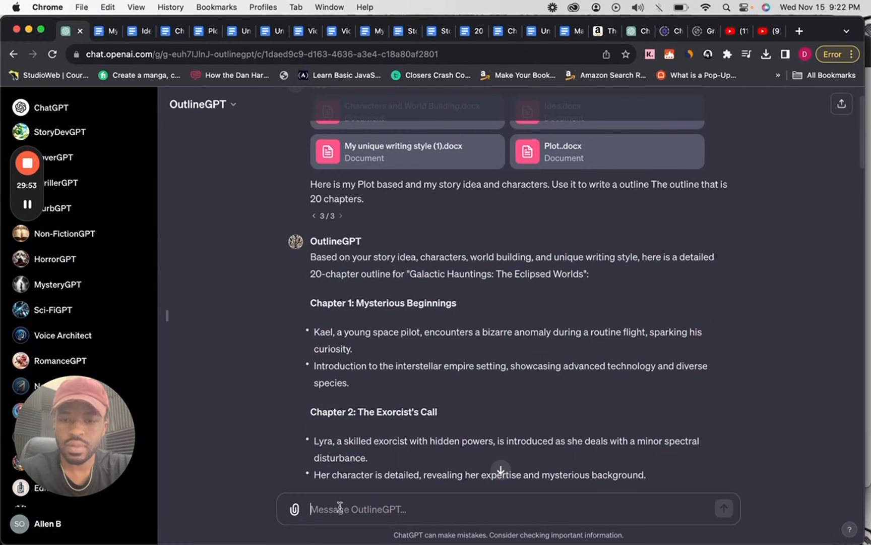
Paste the copied 20-chapter outline into the new Google Docs document and name the document Novel Outline.
left_click(204, 31)
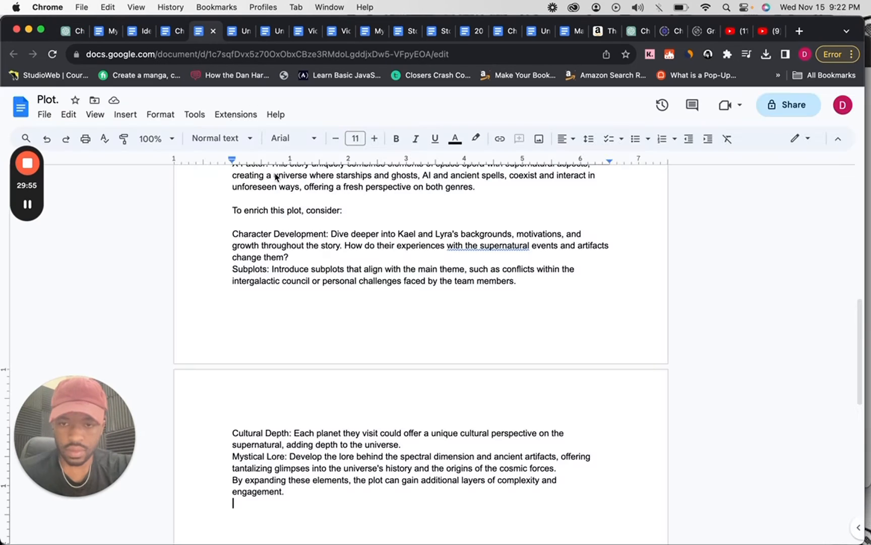
left_click(236, 32)
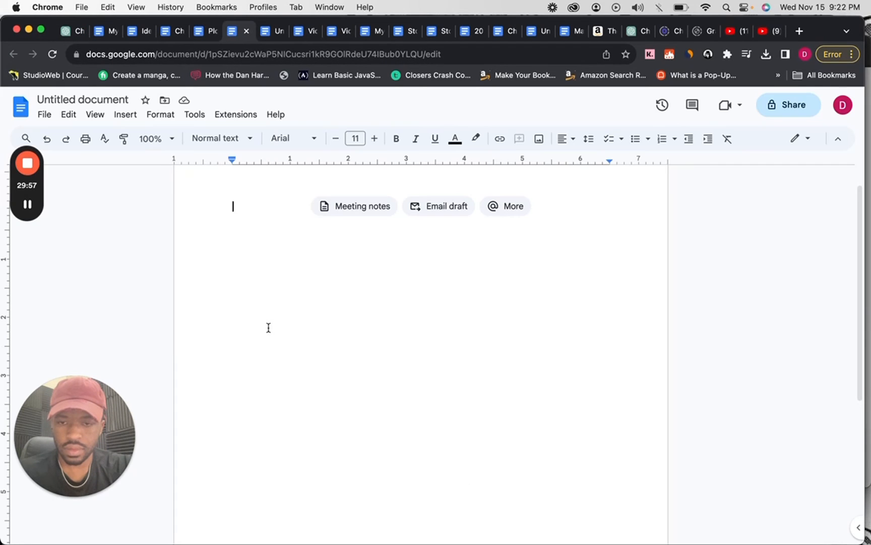
key("super+v")
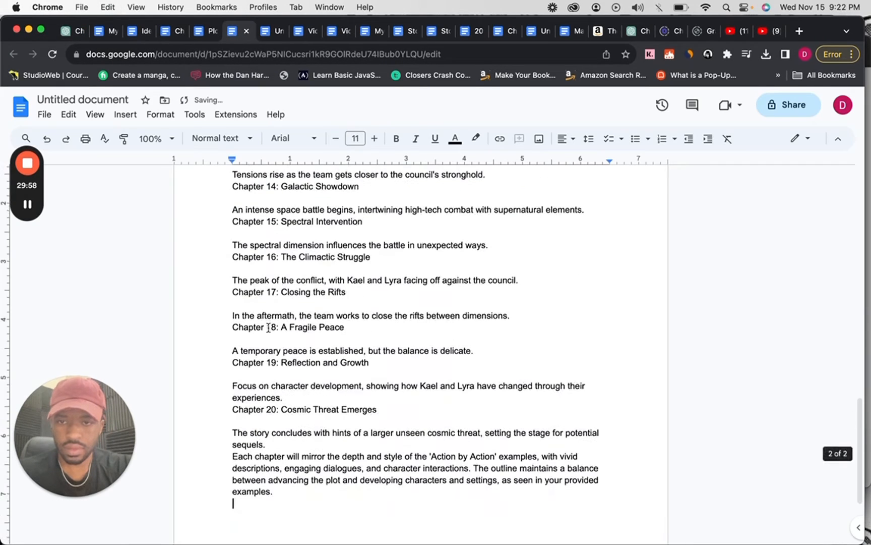
left_click(89, 100)
type("N")
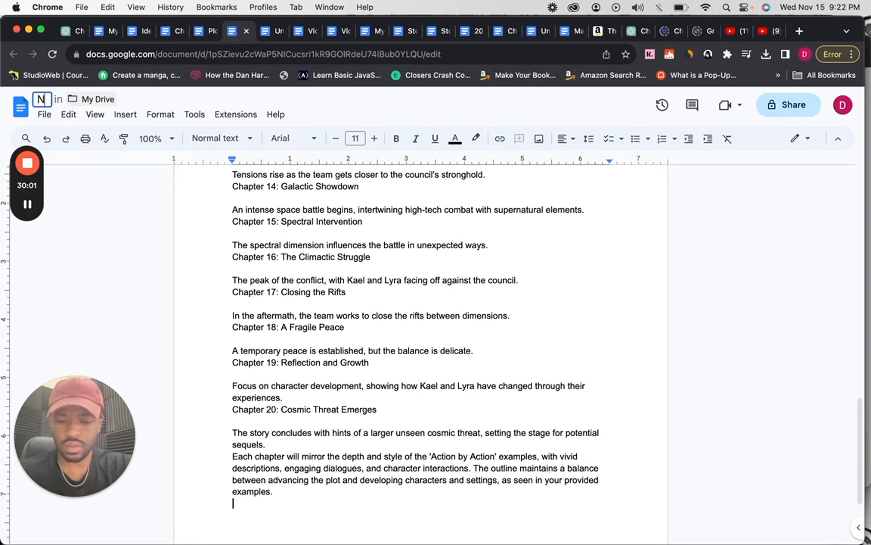
type("ovel Outline")
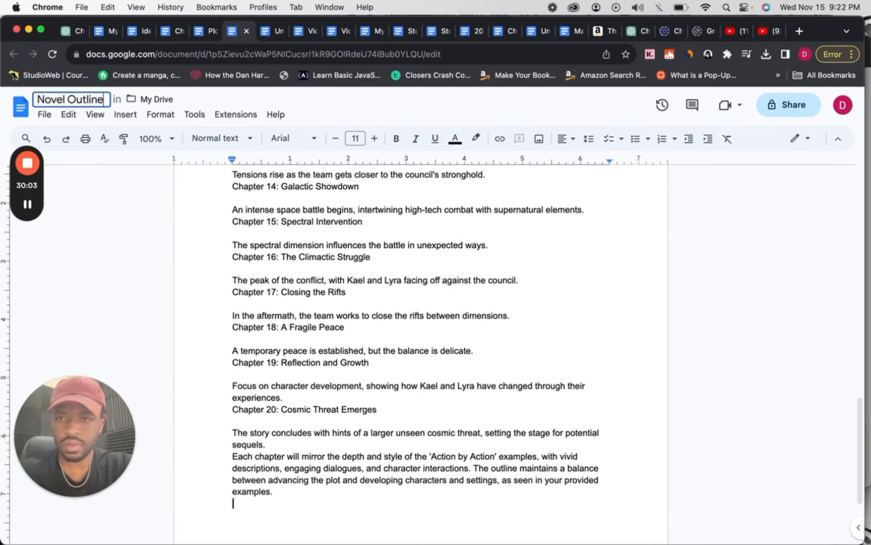
left_click(117, 235)
Download the Novel Outline document as a .docx file.
left_click(45, 114)
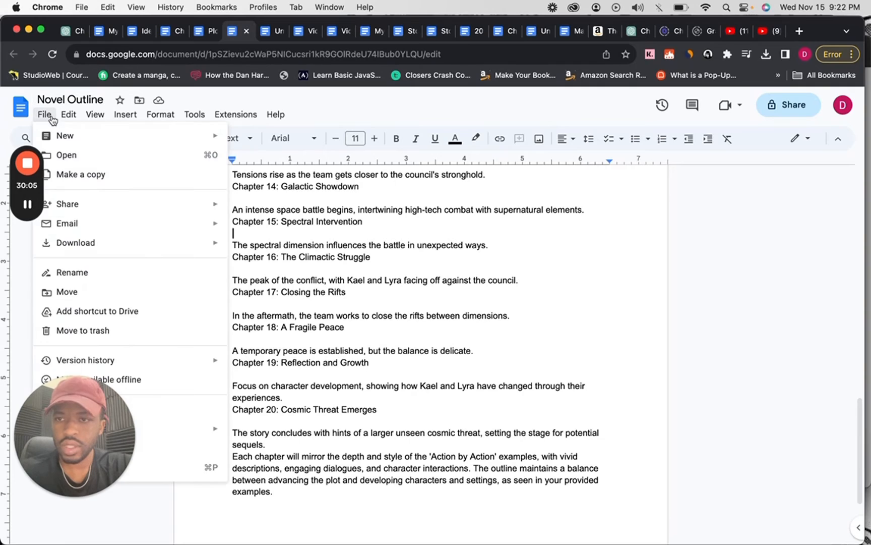
mouse_move(110, 244)
left_click(289, 247)
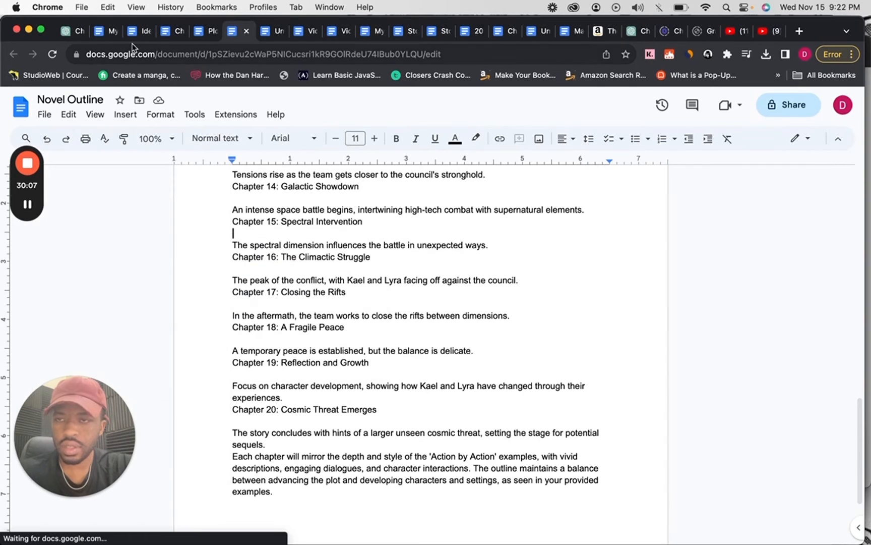
Switch back to ChatGPT, open a new NovelGPT chat and hide the list of GPTs and chats.
left_click(64, 31)
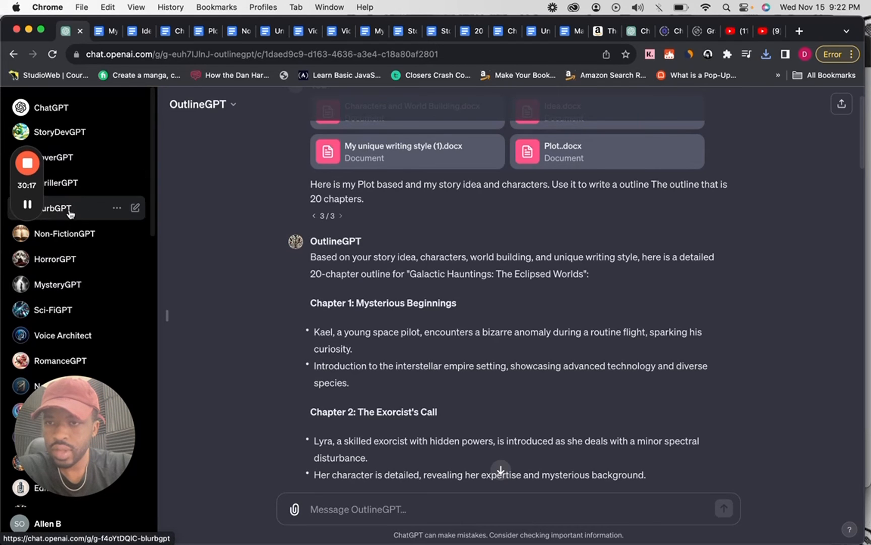
scroll(71, 313, "down", 5)
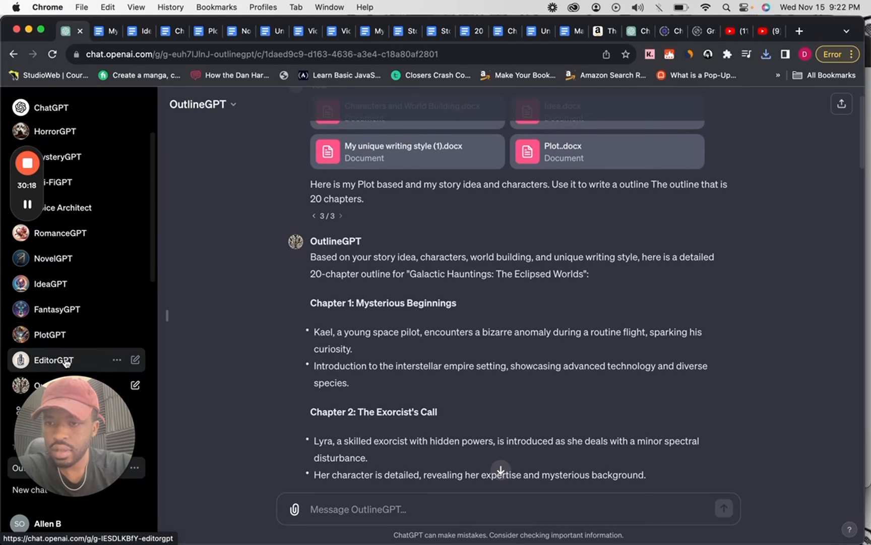
left_click(47, 269)
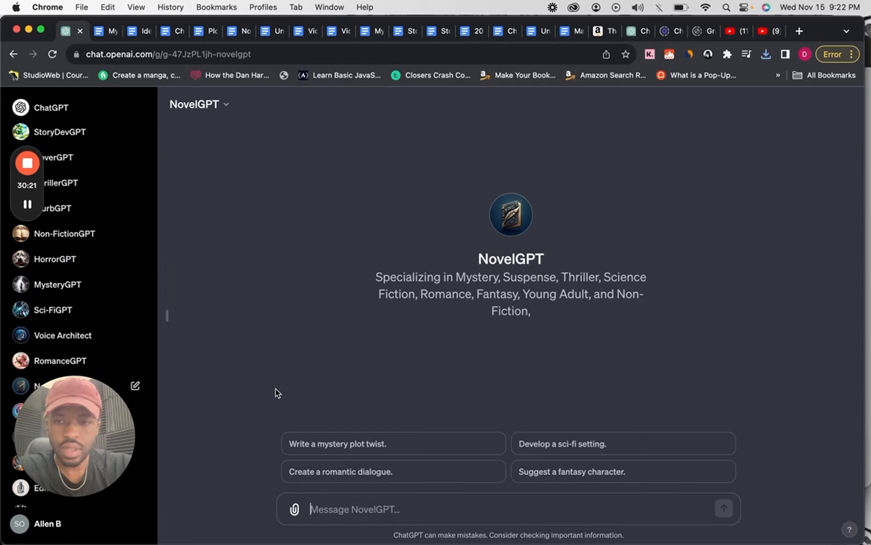
left_click(168, 316)
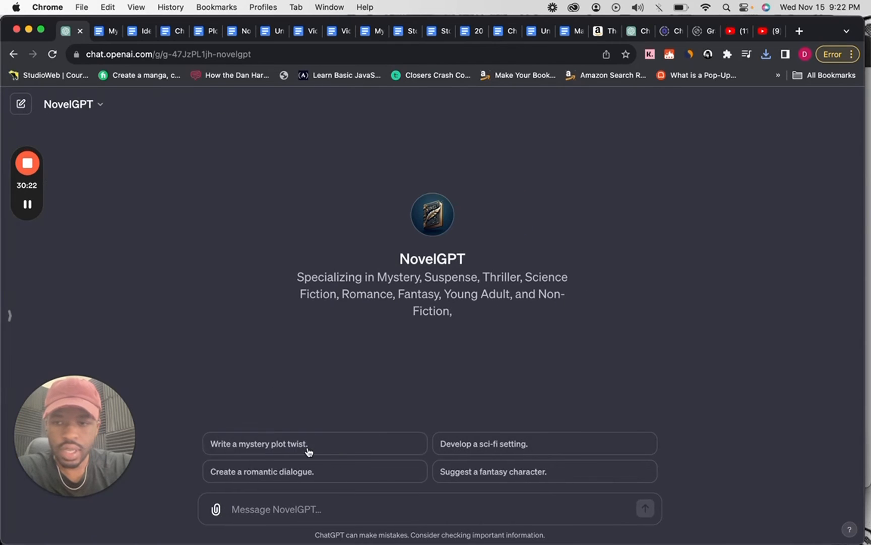
Attach Novel Outline.docx and Plot..docx from Downloads to the NovelGPT message.
left_click(216, 509)
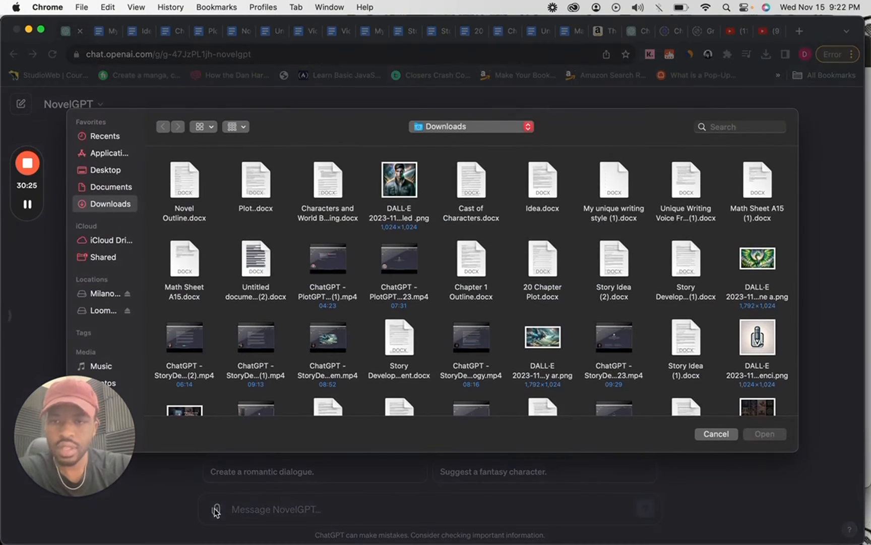
double_click(181, 215)
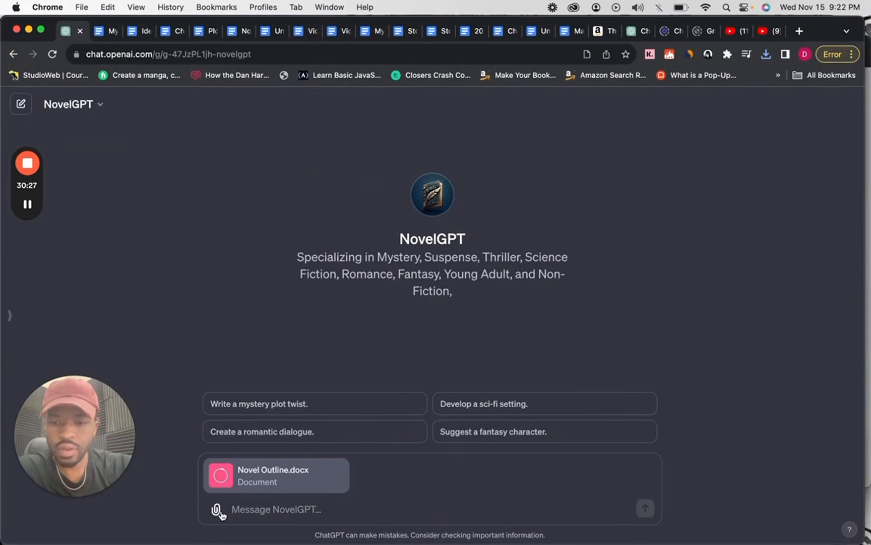
left_click(215, 509)
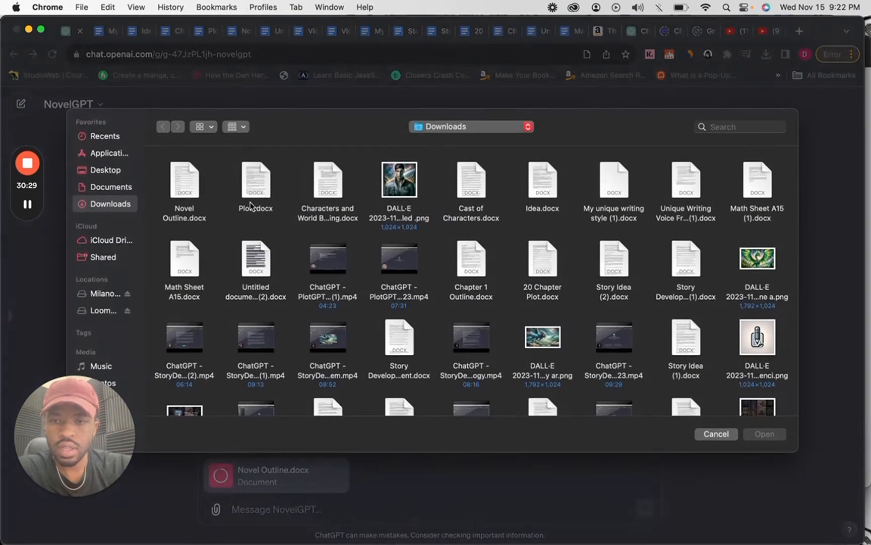
left_click(252, 199)
double_click(252, 199)
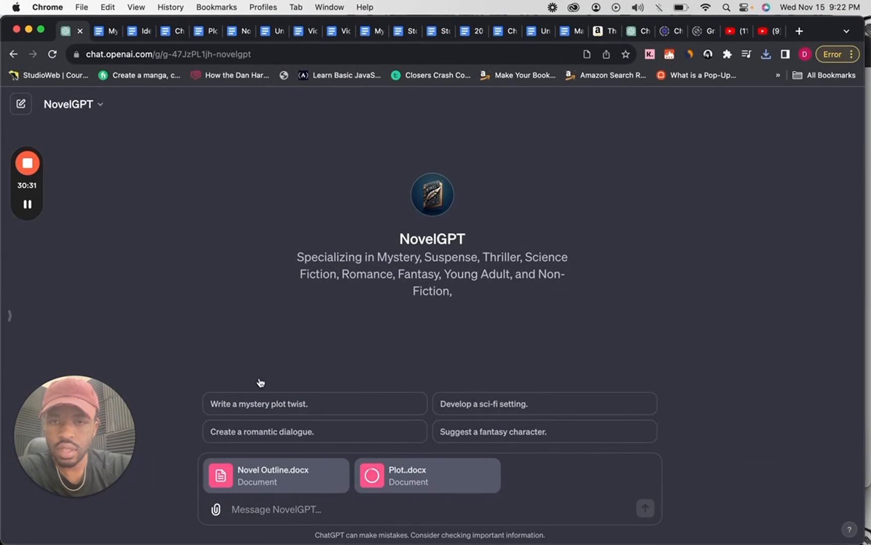
Attach the Characters and World Building document, Idea.docx and My unique writing style (1).docx from Downloads to the NovelGPT message.
left_click(216, 510)
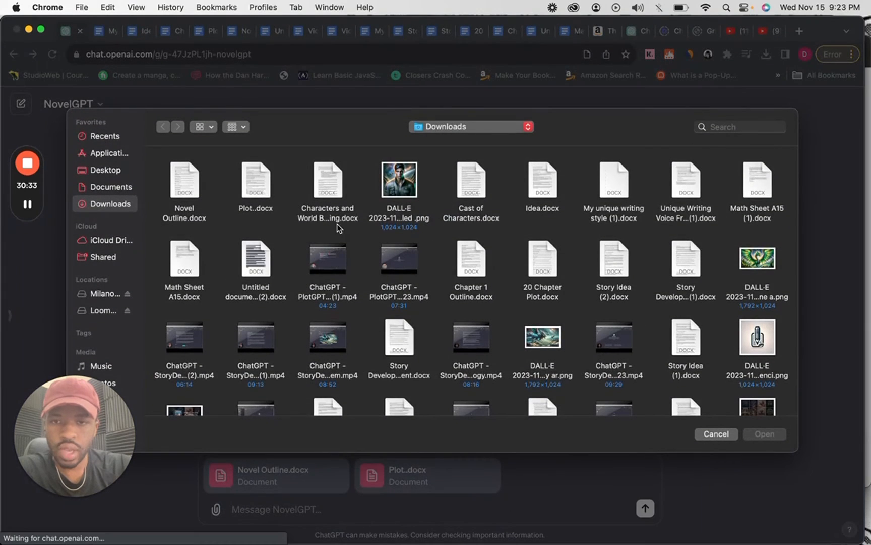
left_click(338, 216)
double_click(339, 214)
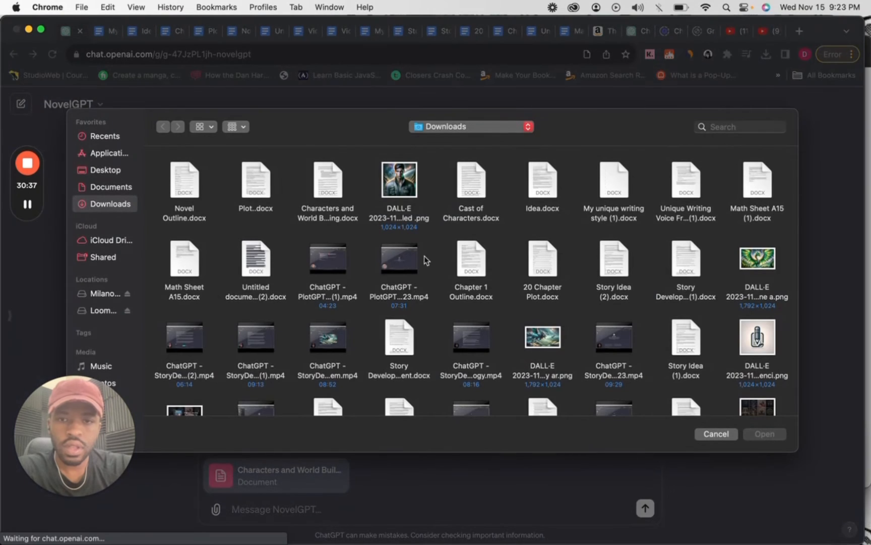
double_click(548, 206)
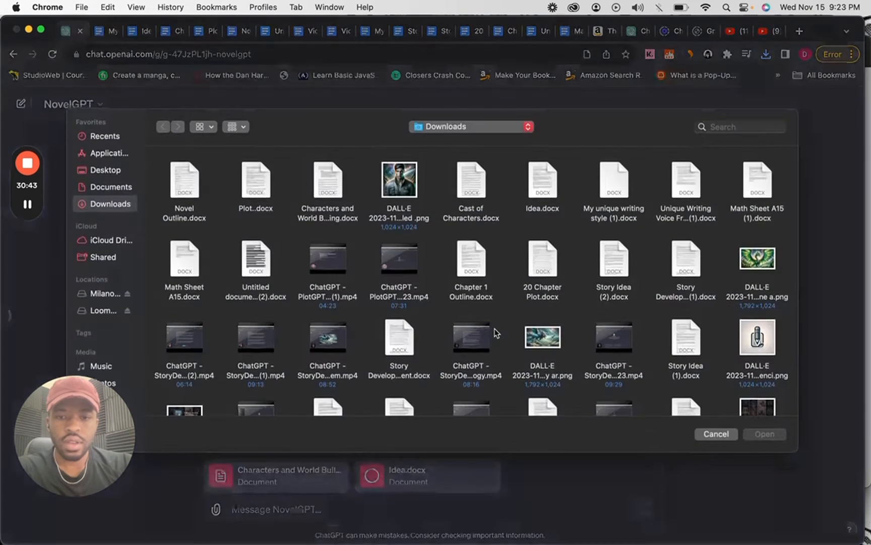
double_click(608, 182)
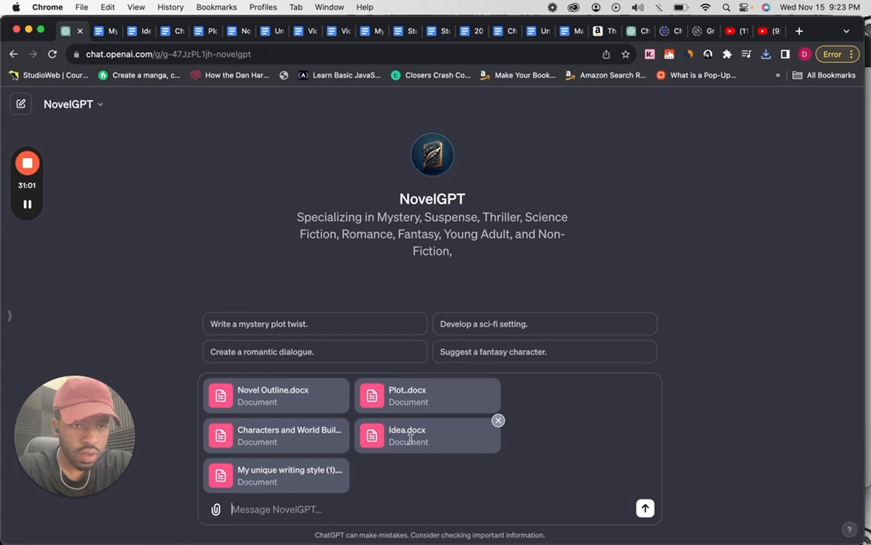
Begin the NovelGPT prompt with "Write chapter one using the novel outline".
type("Write chapter of")
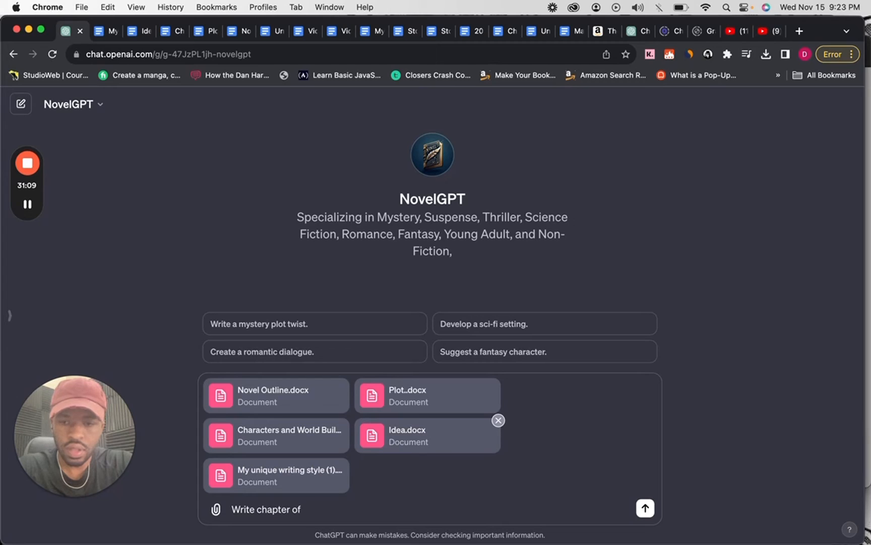
key("BackSpace")
key("BackSpace")
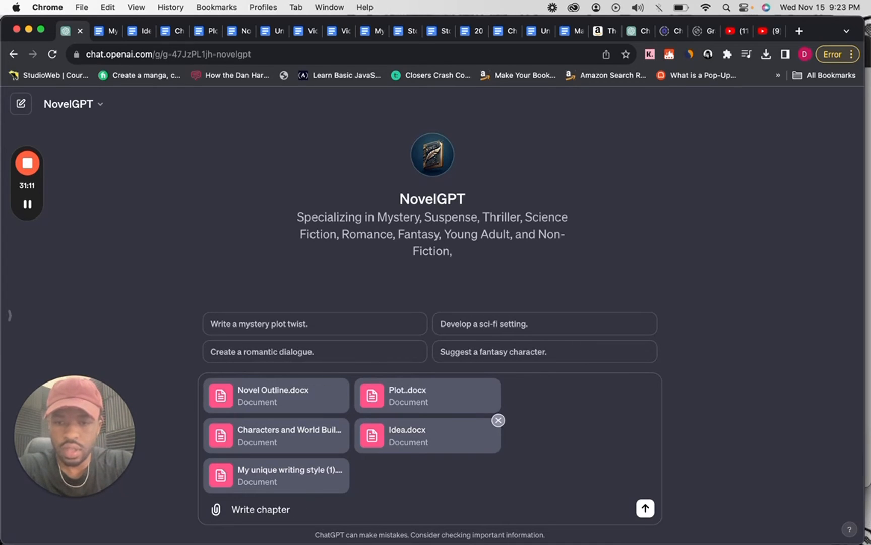
type("one using")
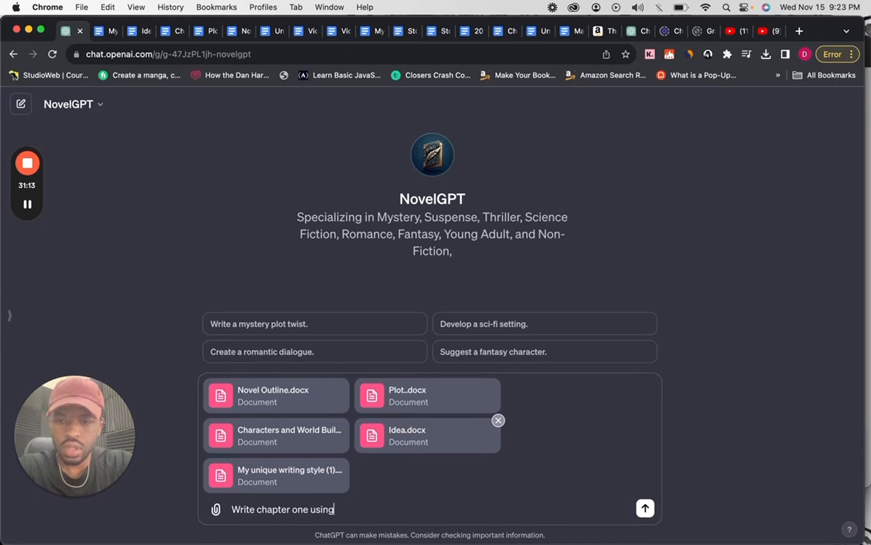
type(" thenovel outli")
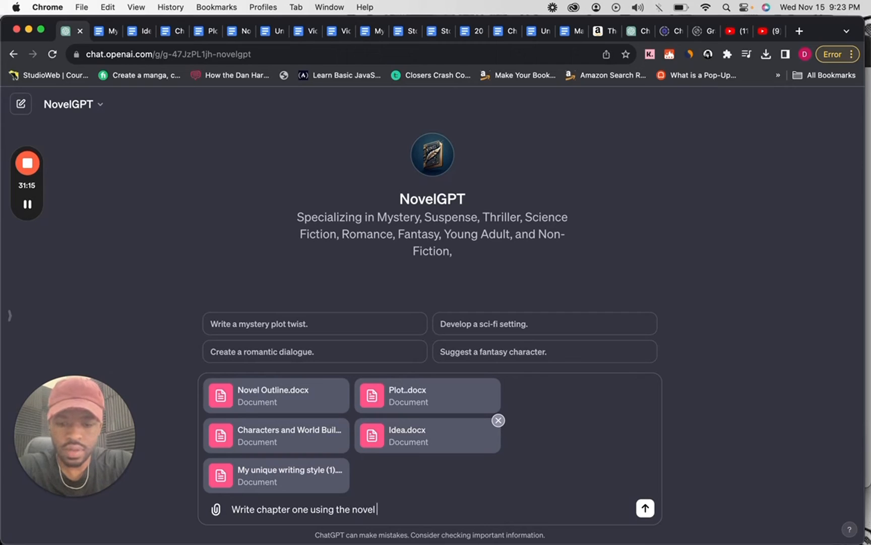
type("ne")
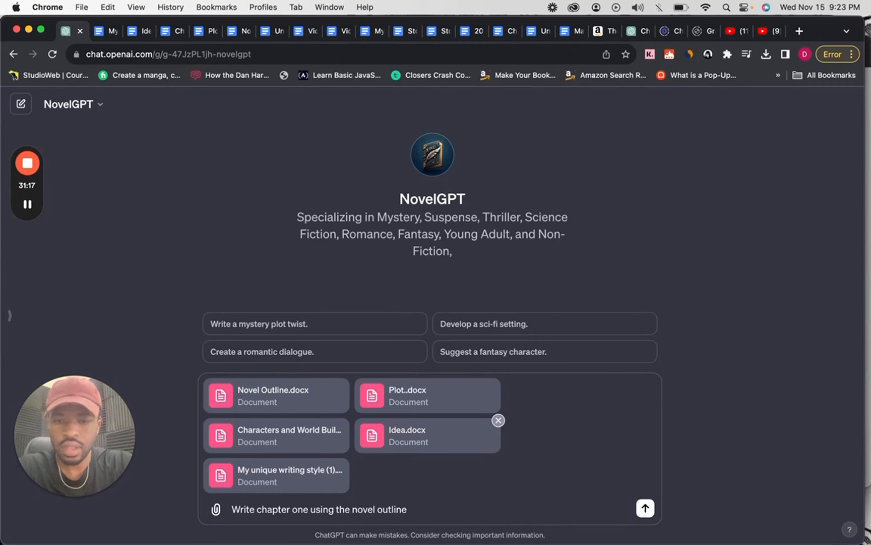
type(", P")
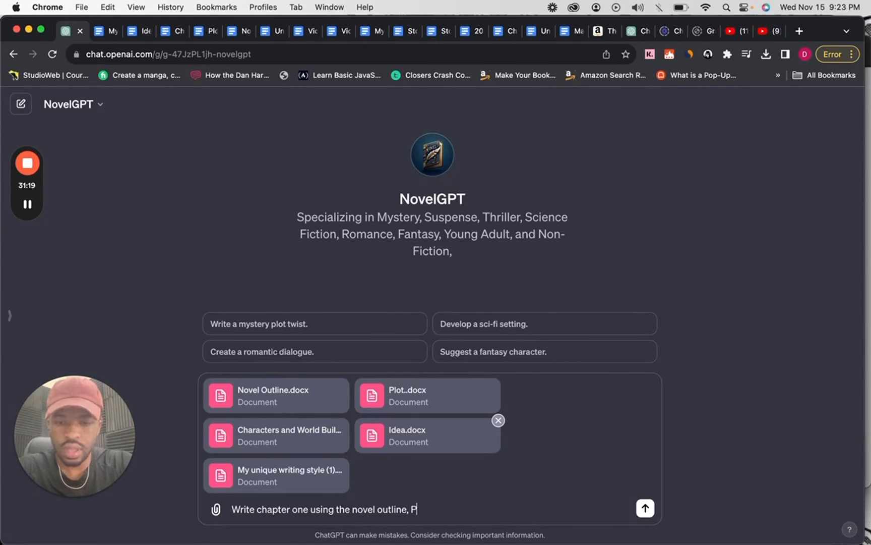
type(" plot, charac")
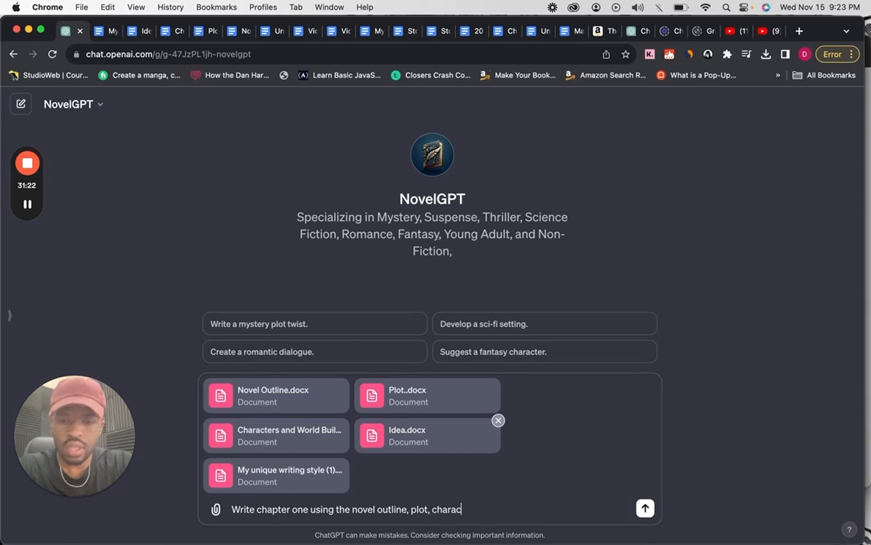
type("ters,")
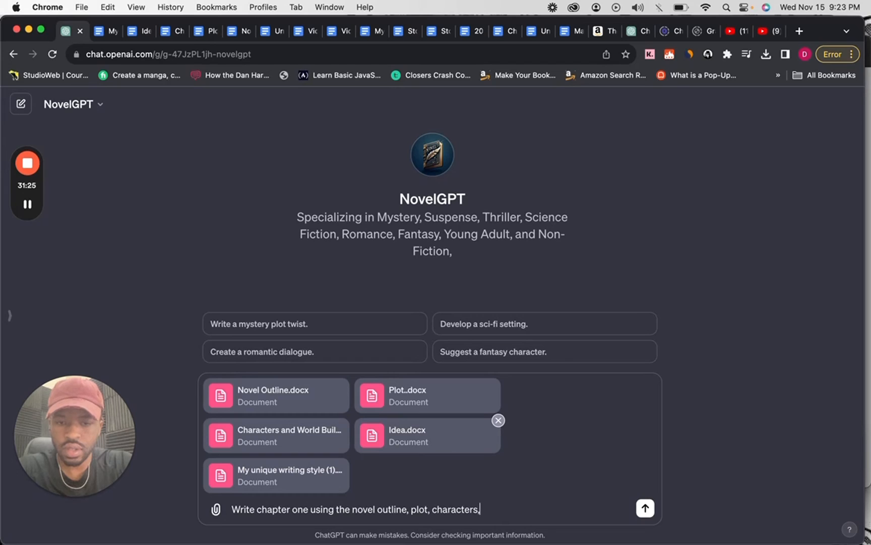
type(" worldbuil")
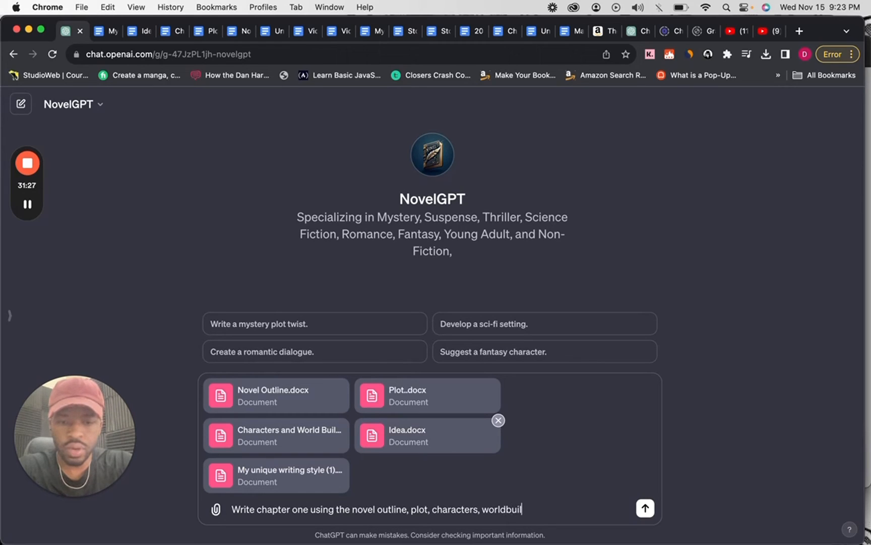
type("ding,")
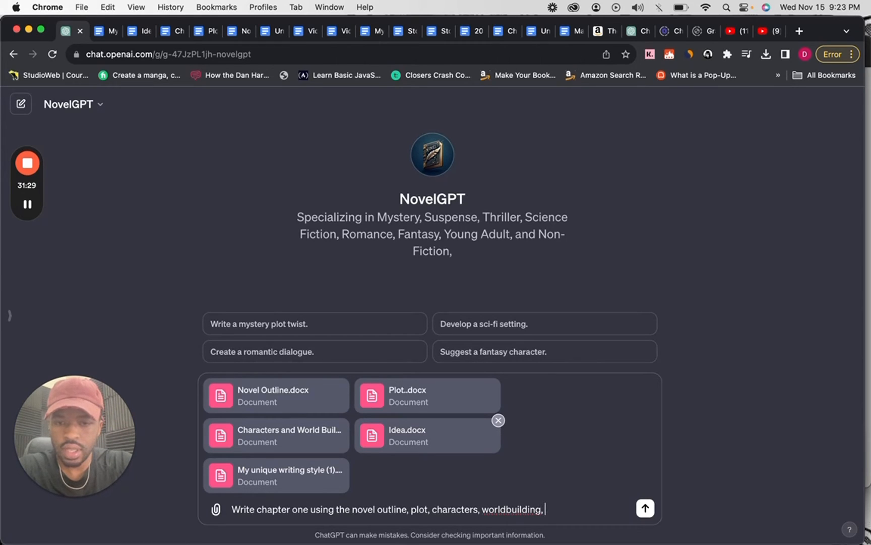
Extend the prompt's list of sources with ", plot, characters, worldbuilding, idea".
key("BackSpace")
key("BackSpace")
key("BackSpace")
key("BackSpace")
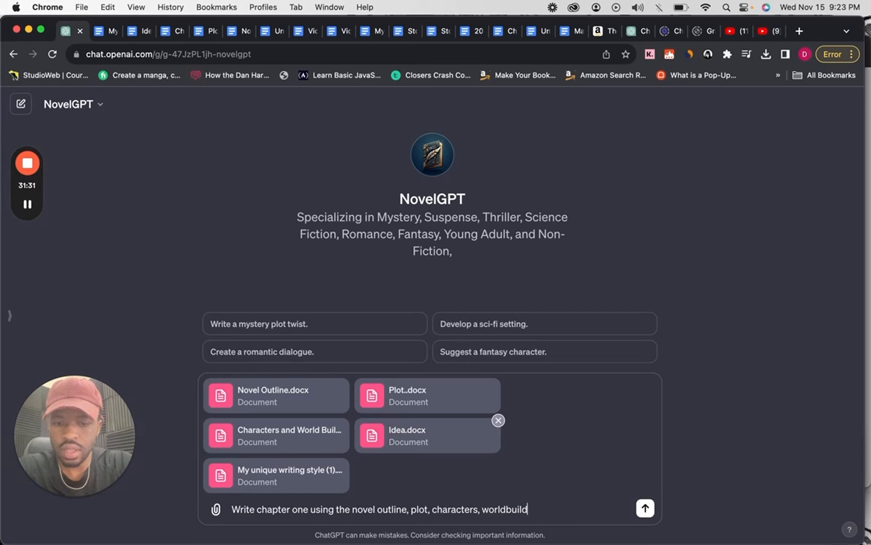
type("ing, idea")
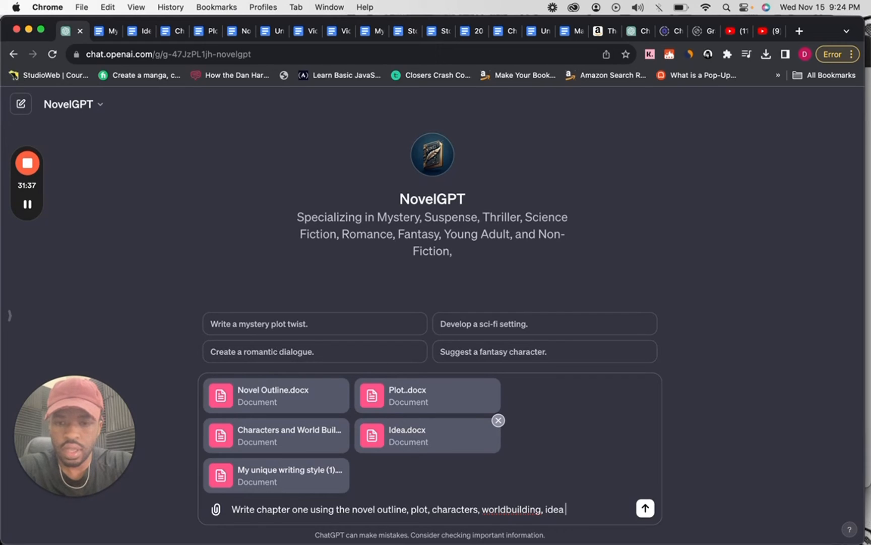
type(" fol")
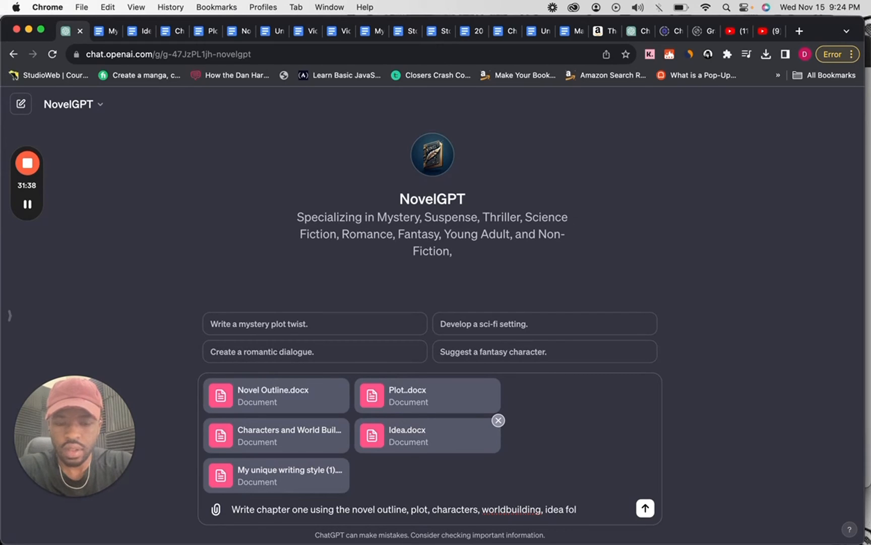
Complete the prompt's first sentence with "as a narrative using my unique writing style.".
key("BackSpace")
key("BackSpace")
key("BackSpace")
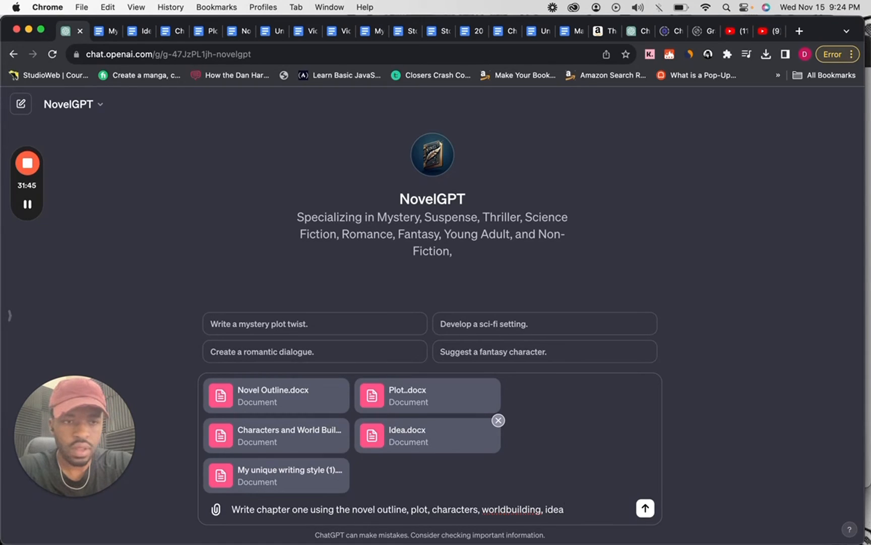
type("as a")
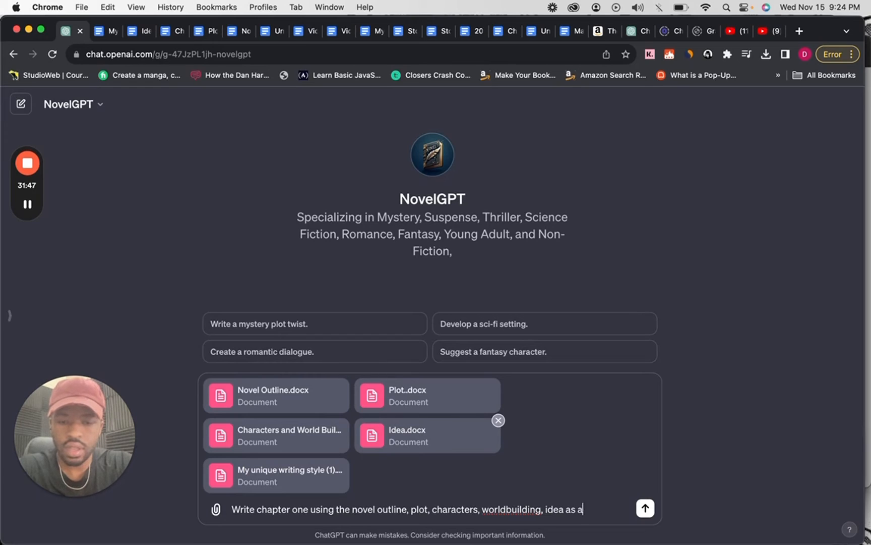
type(" nar")
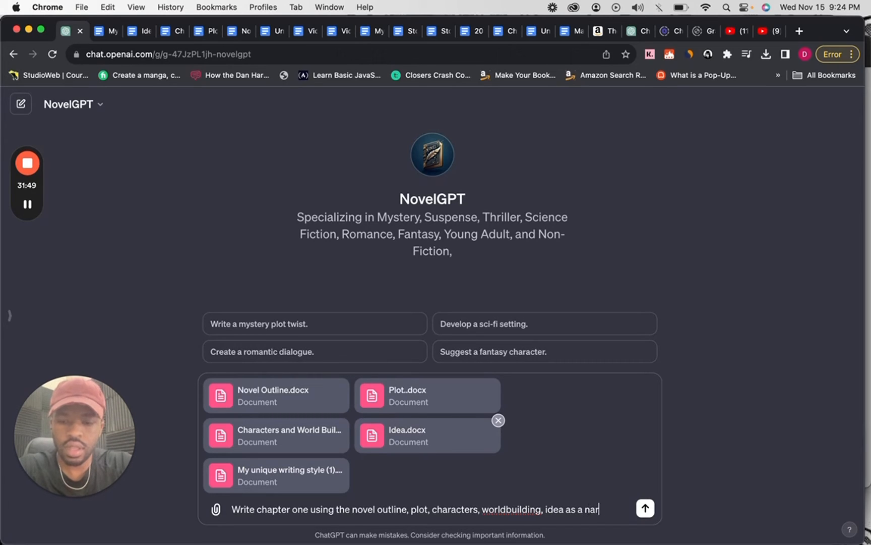
type("rative using")
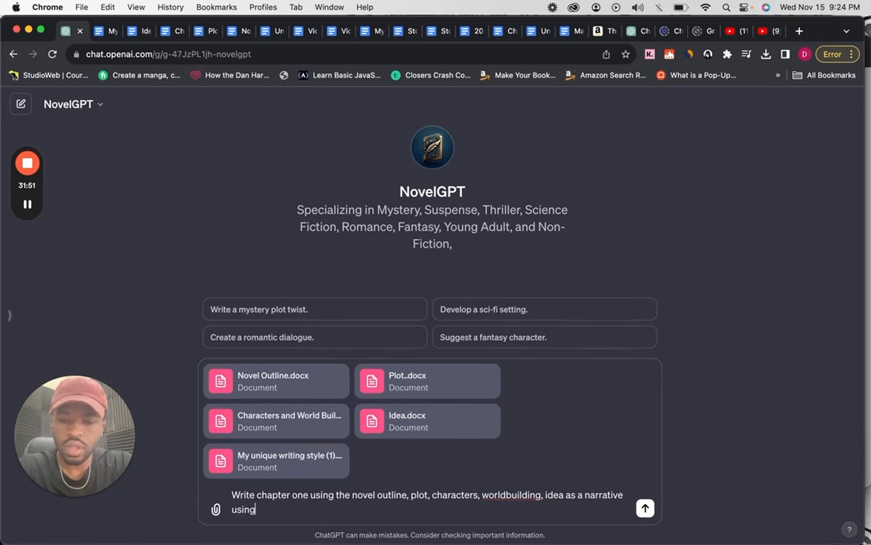
type(" my unique")
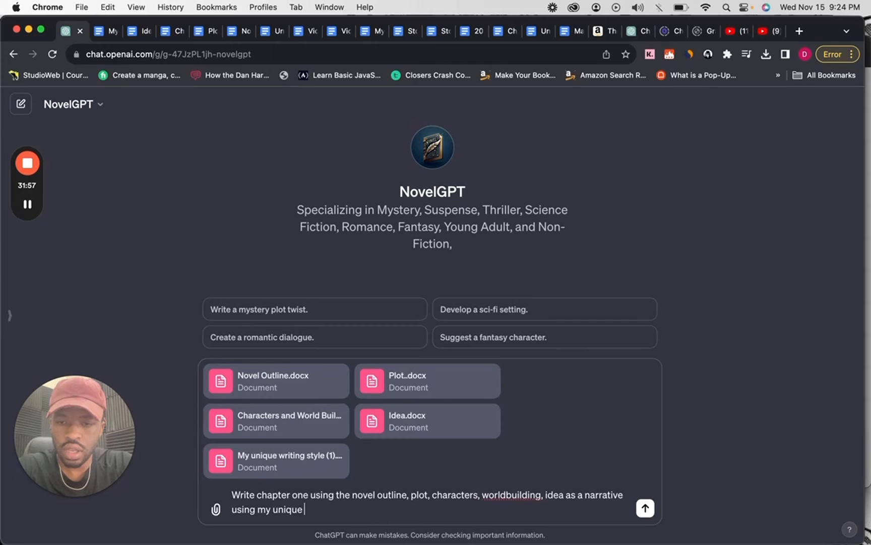
type(" writi")
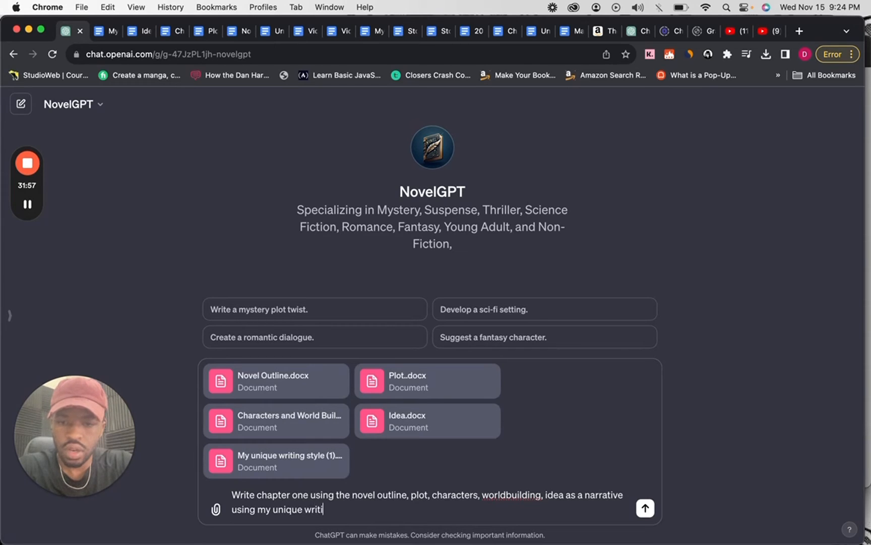
type("ng style.")
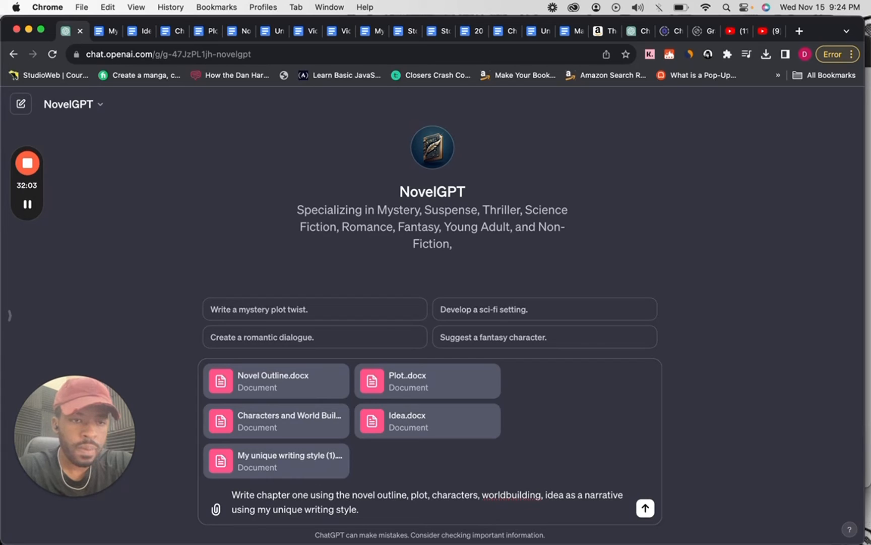
type(" E")
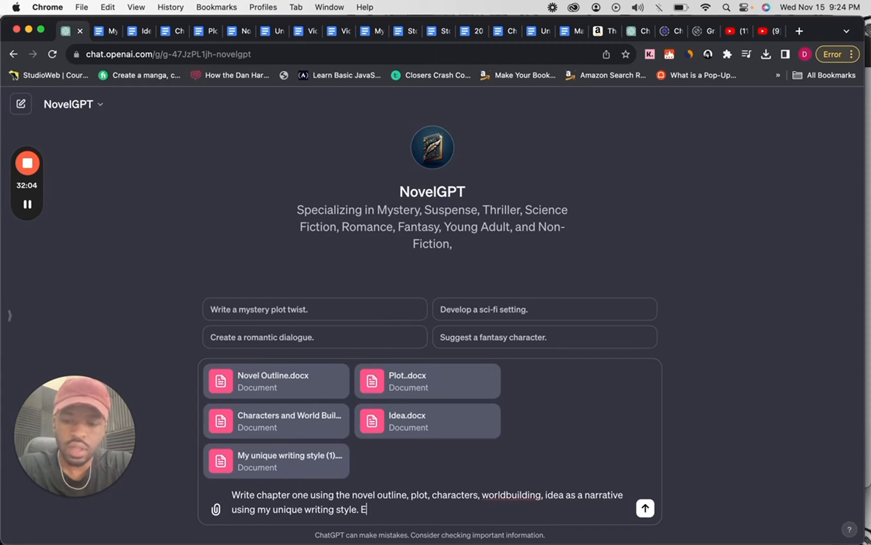
type("ach chapter")
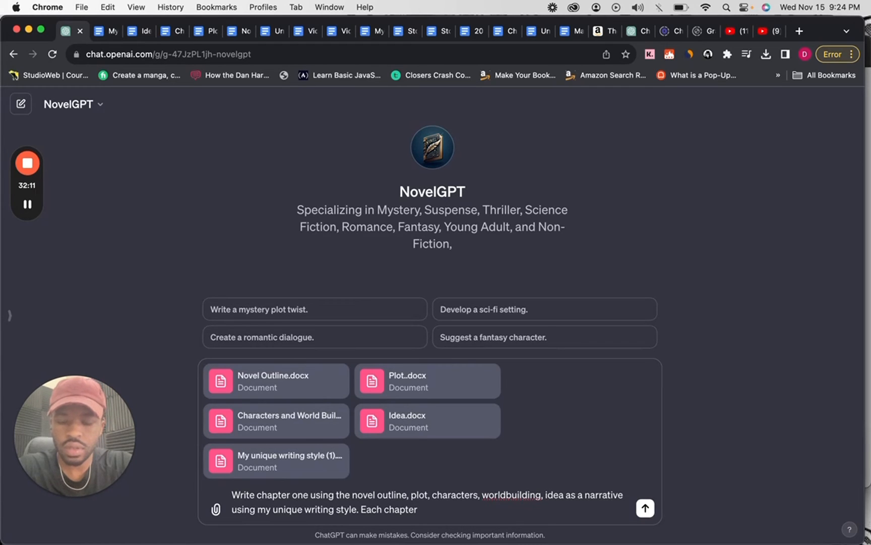
type(" s")
key("BackSpace")
key("BackSpace")
key("BackSpace")
key("BackSpace")
key("BackSpace")
key("BackSpace")
key("BackSpace")
key("BackSpace")
key("BackSpace")
key("BackSpace")
key("BackSpace")
key("BackSpace")
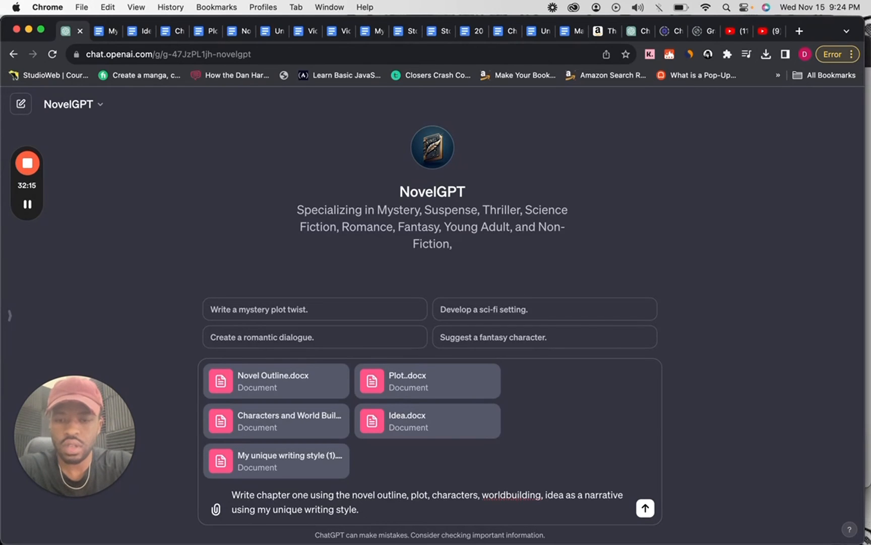
Add the chapter length requirement "The chapters should 2500 words." to the prompt.
type("The chape")
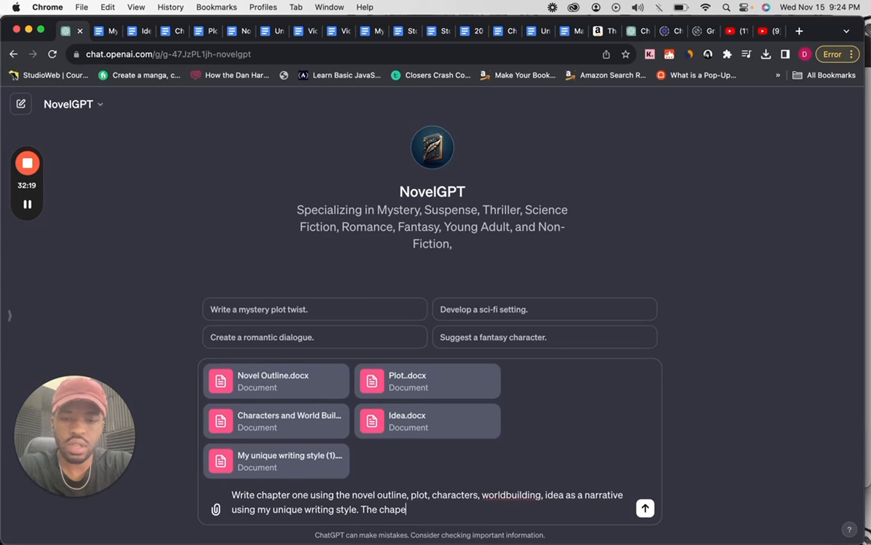
key("BackSpace")
type("ters shoul")
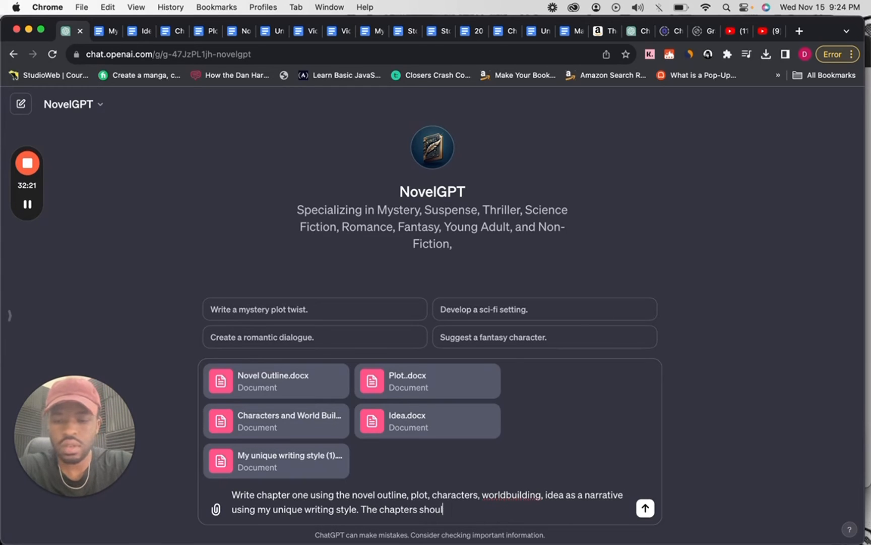
type("d 2500 words")
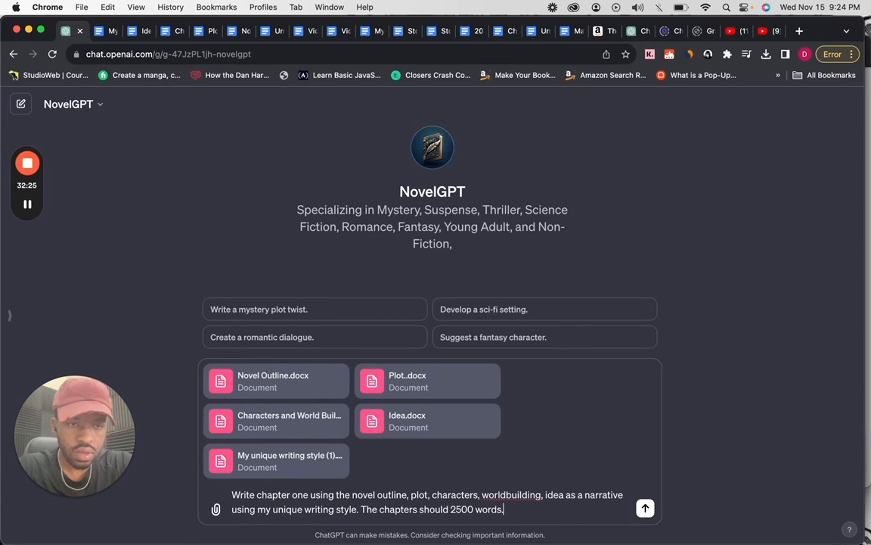
type(". 20")
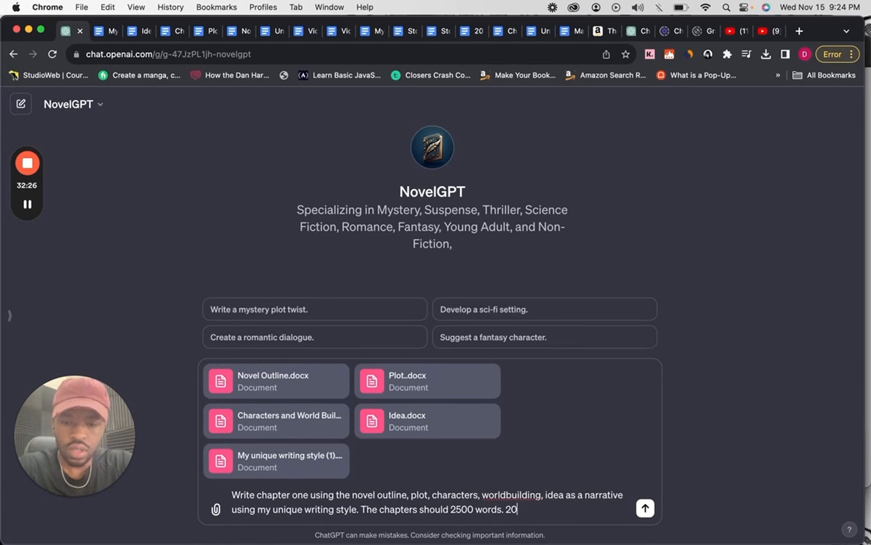
type("% o")
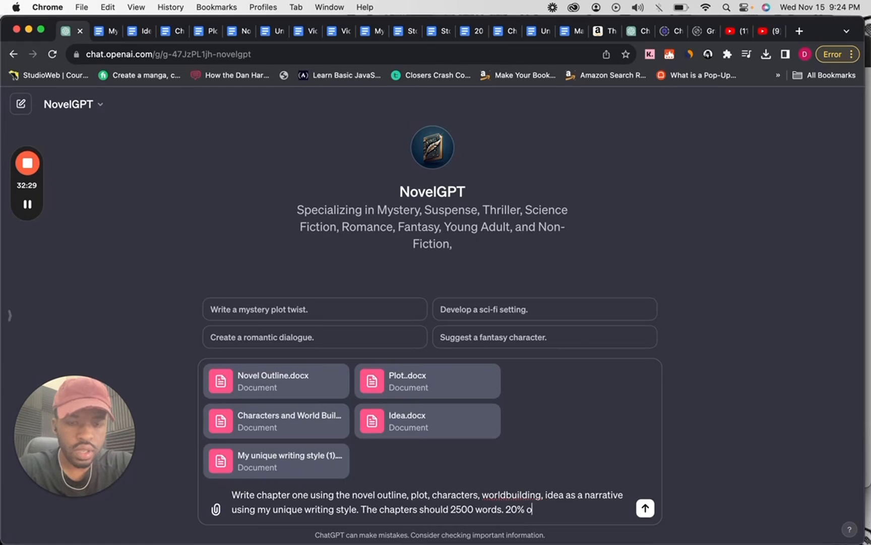
type("f the chapters")
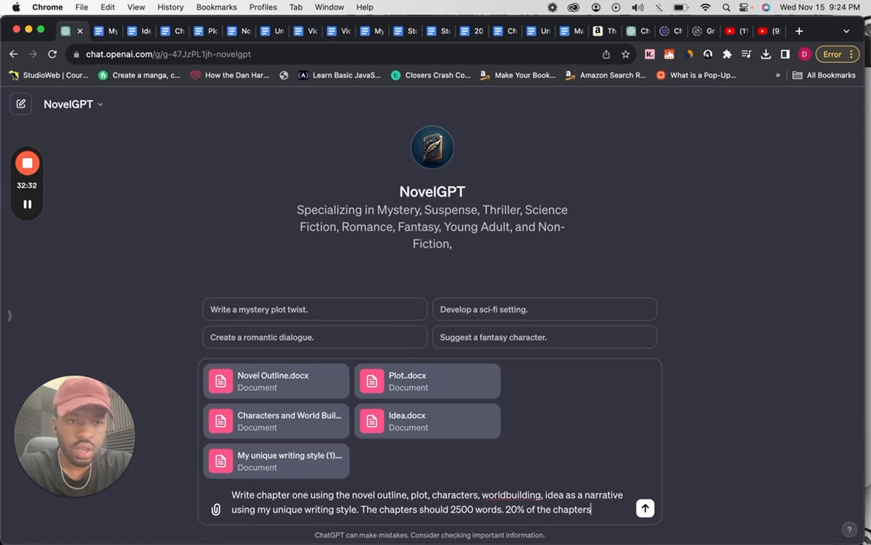
Add the dialogue requirement "20% of the chapter should dialogue" to the prompt and send it to NovelGPT.
key("BackSpace")
type("should")
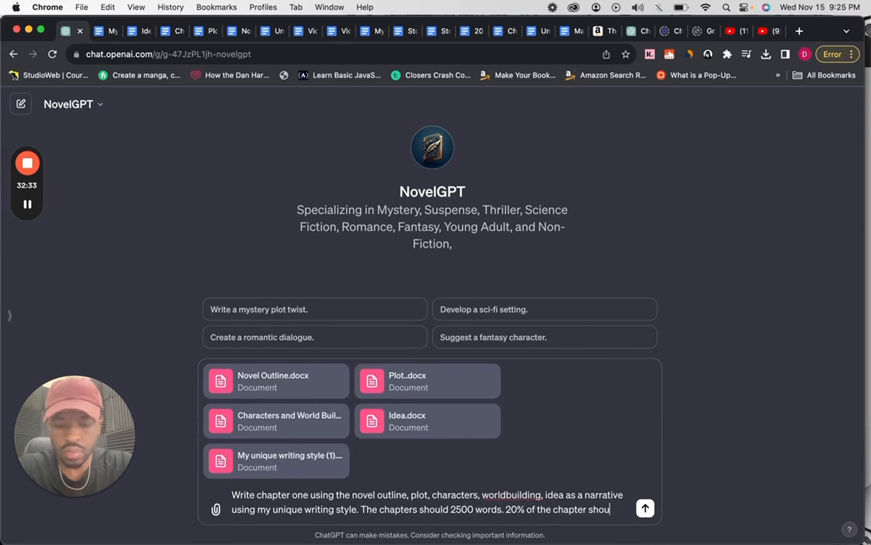
type(" dialogue.")
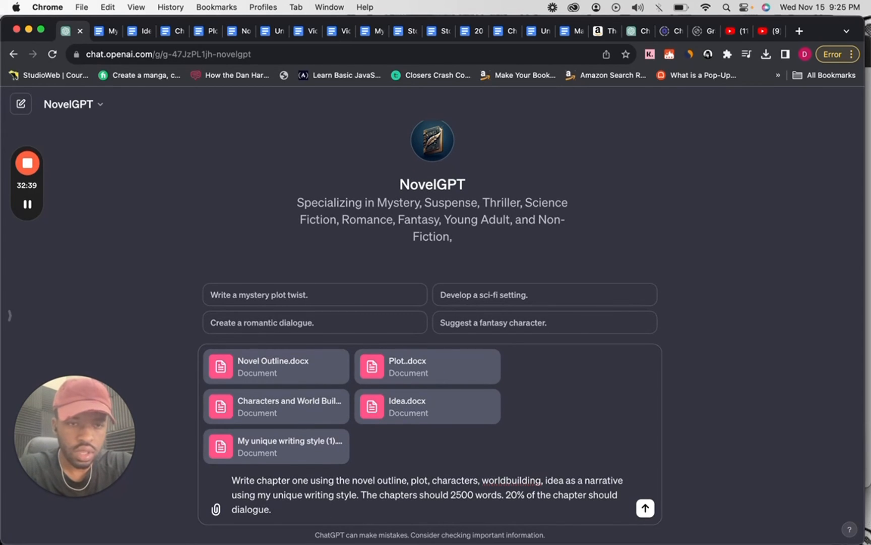
key("Return")
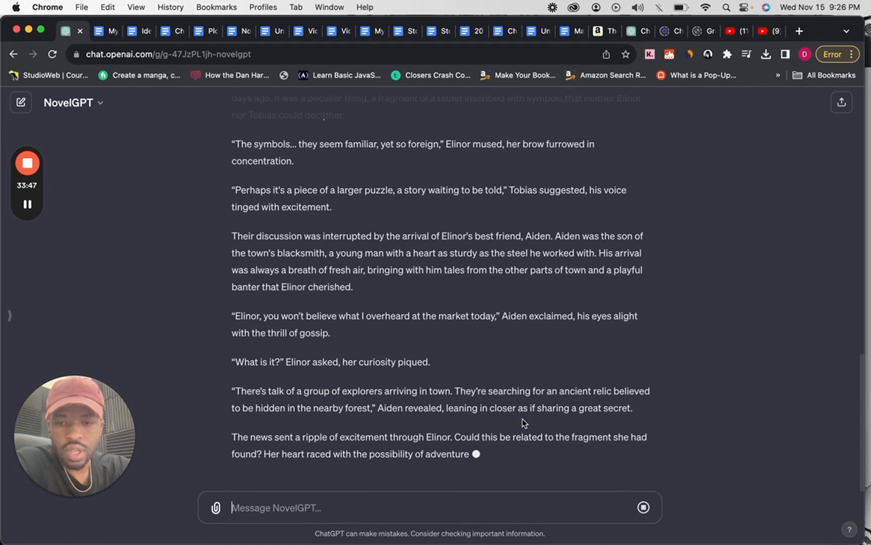
Review the generated chapter one and copy its paragraph starting "This particular morning, as Elinor hummed a soft melody".
scroll(524, 422, "up", 6)
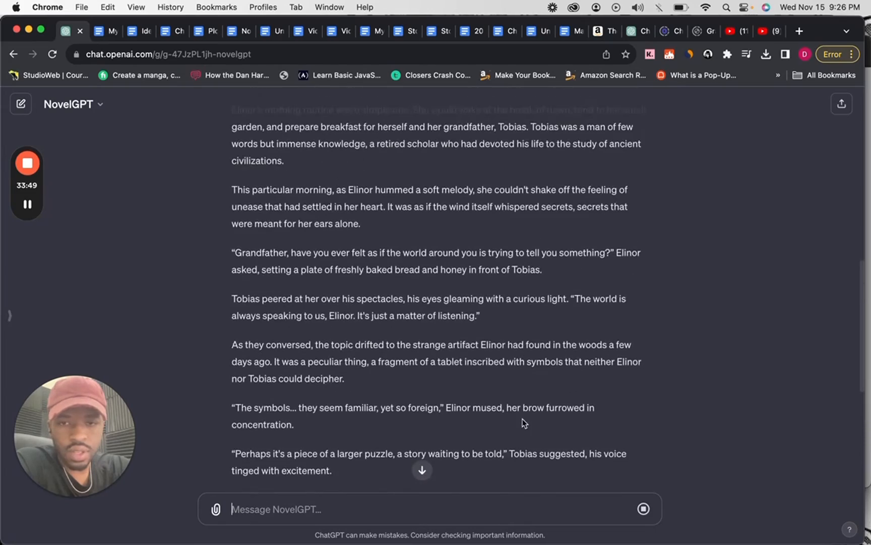
scroll(525, 423, "up", 5)
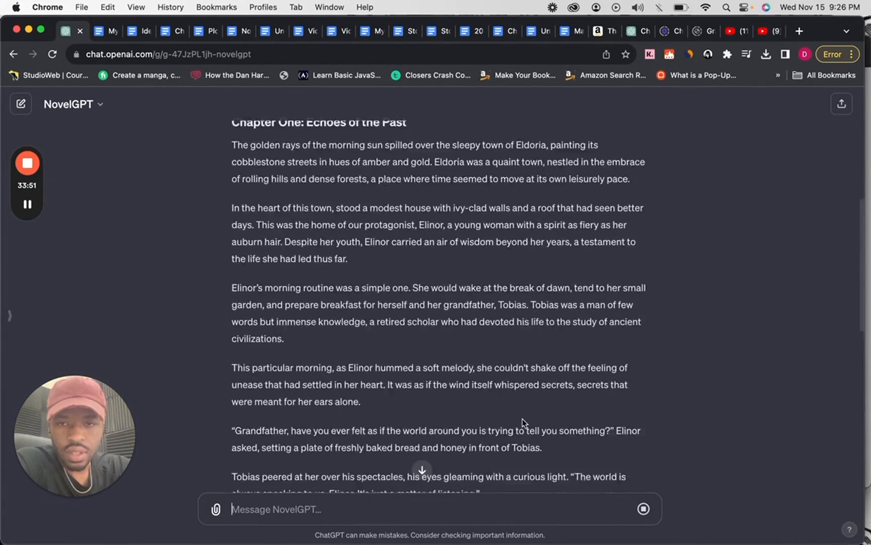
scroll(525, 423, "down", 10)
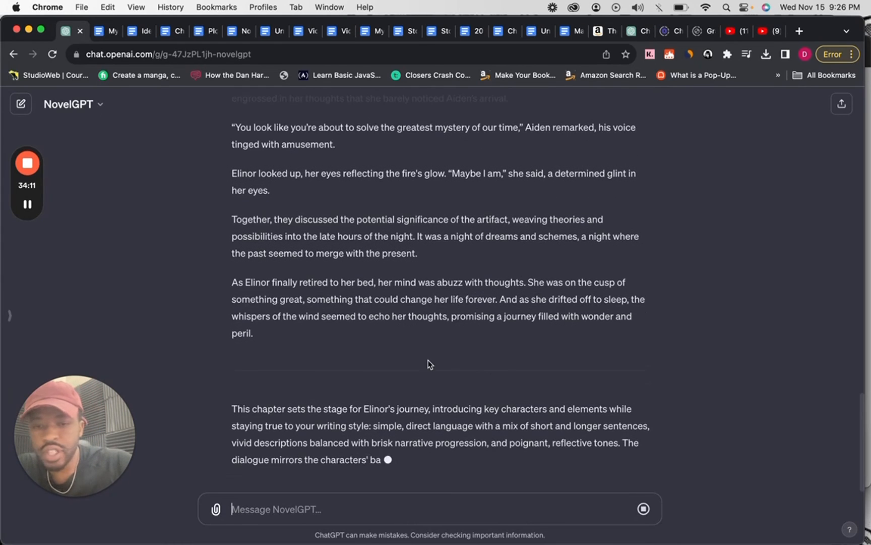
scroll(389, 338, "up", 2)
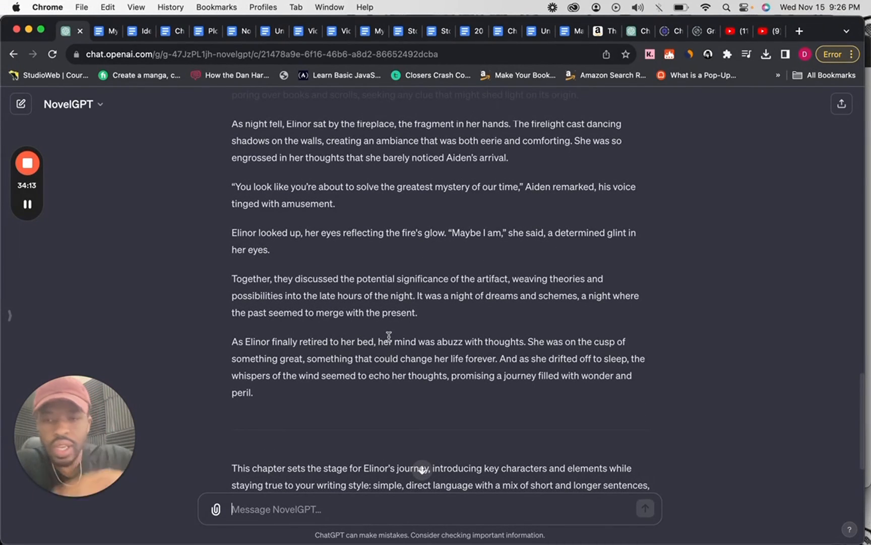
scroll(387, 351, "up", 10)
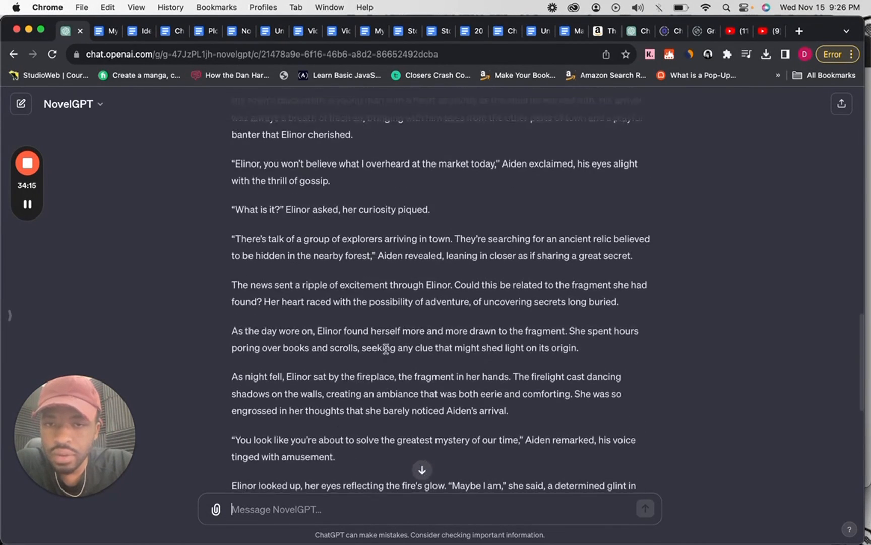
scroll(386, 352, "up", 5)
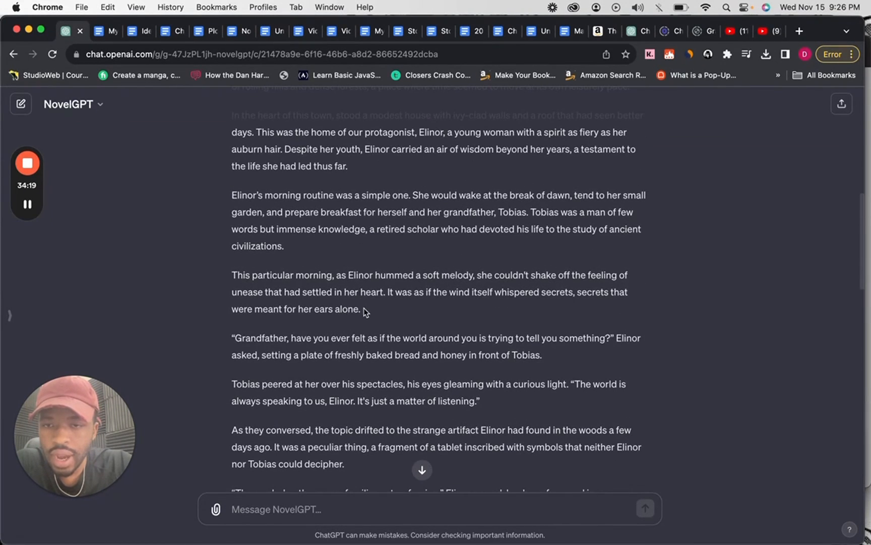
left_click_drag(362, 309, 237, 273)
key("super+c")
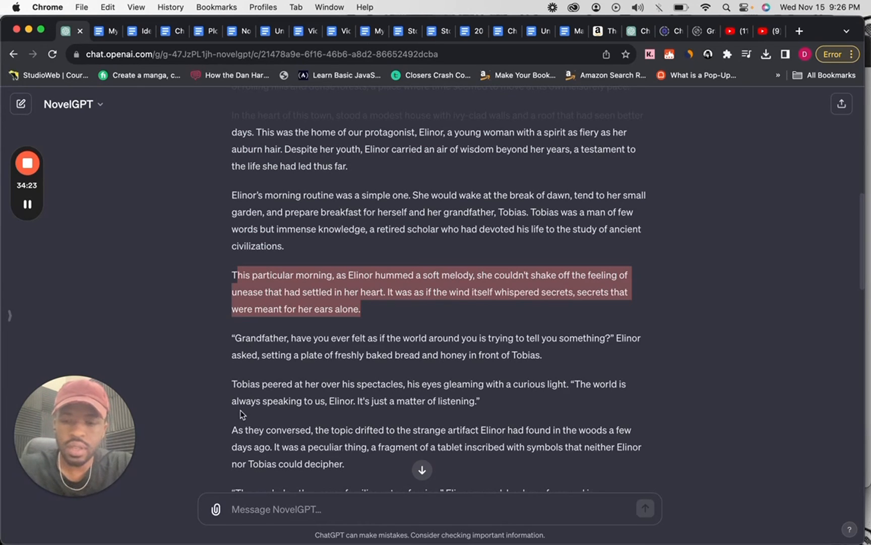
Start a follow-up message to NovelGPT with "I didn't like the flow of the is praragraph".
left_click(243, 517)
type("I didn")
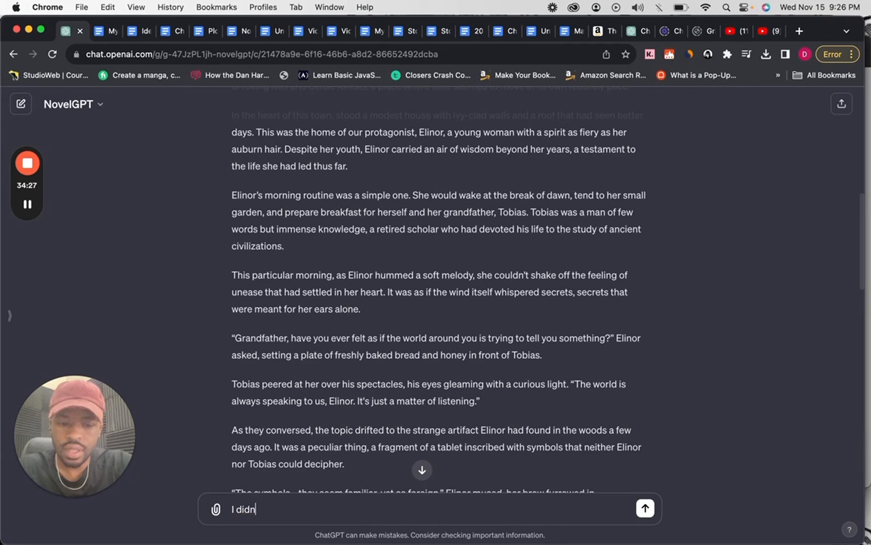
type("'t lik")
type("e th")
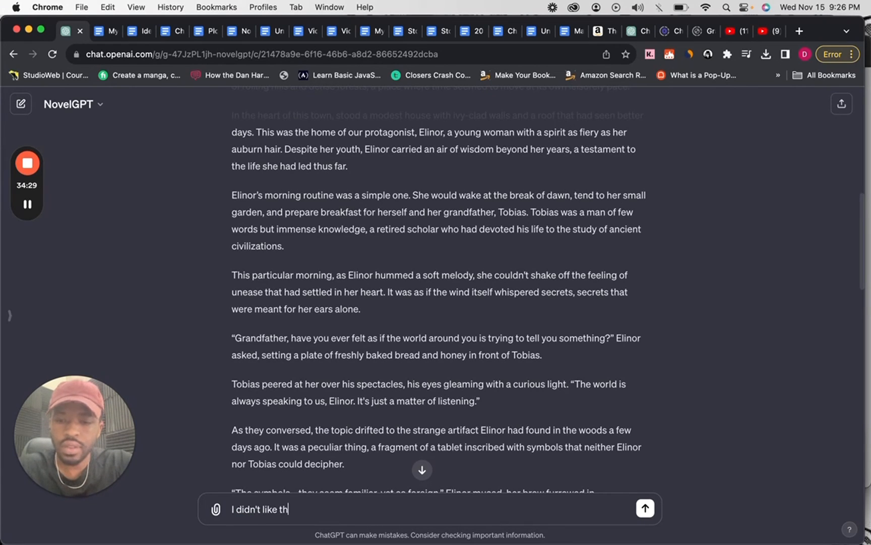
type("e fl")
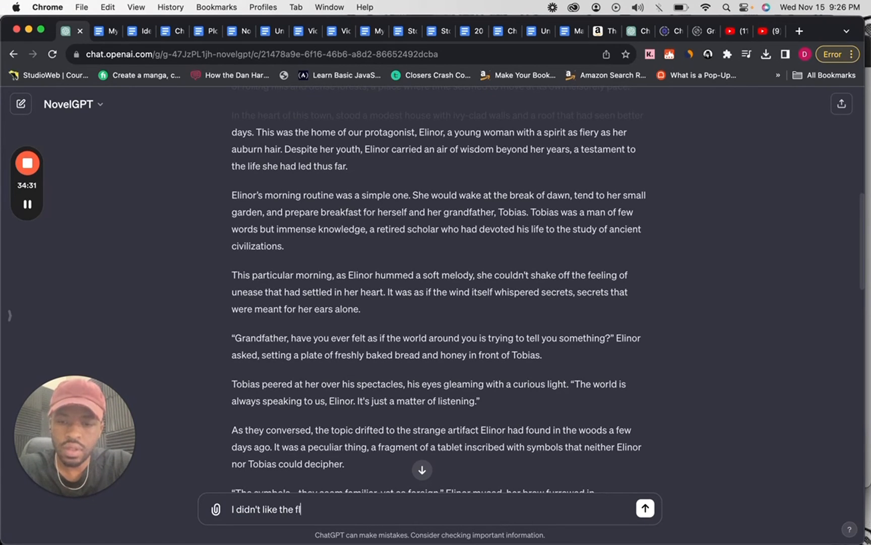
type("ow of th")
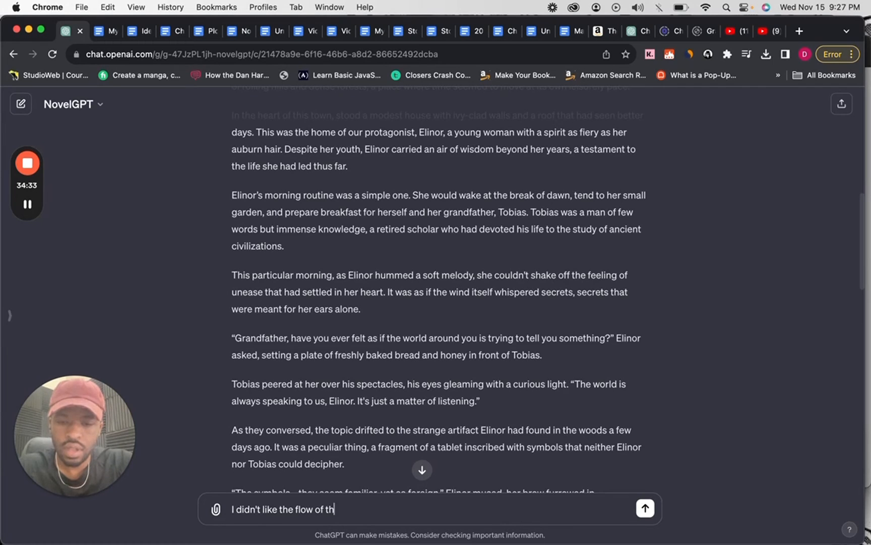
type("e is")
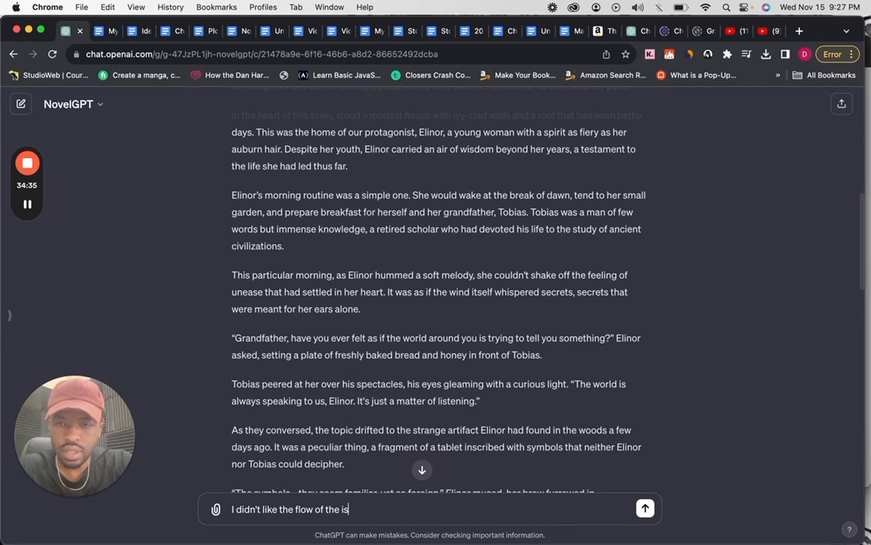
type(" prar")
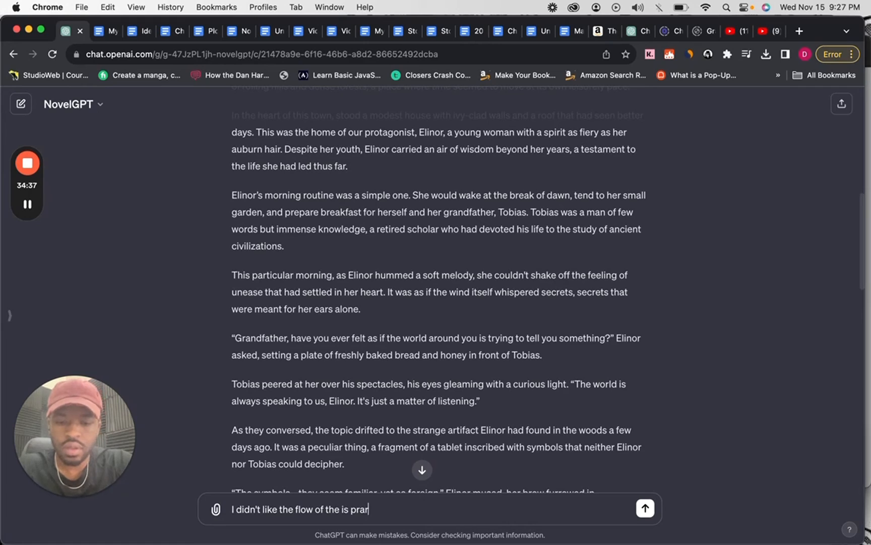
type("agrap")
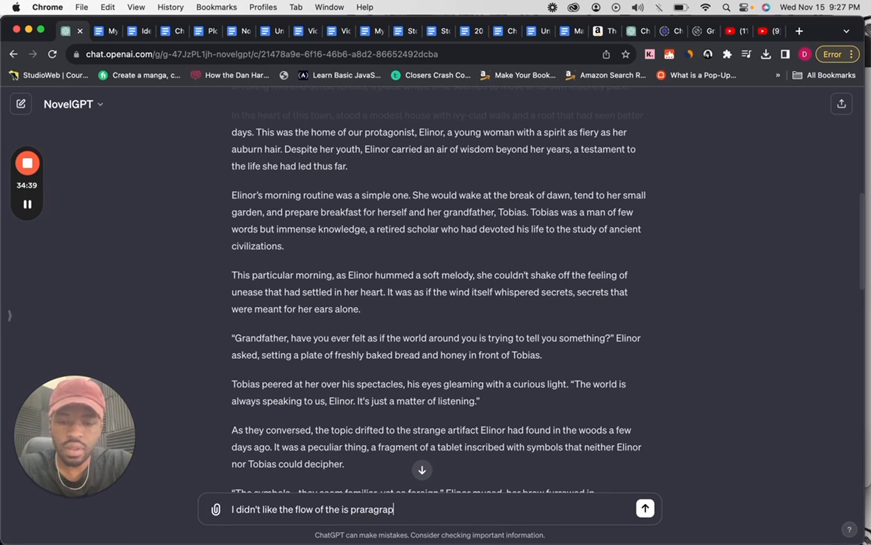
type("h ")
type("'")
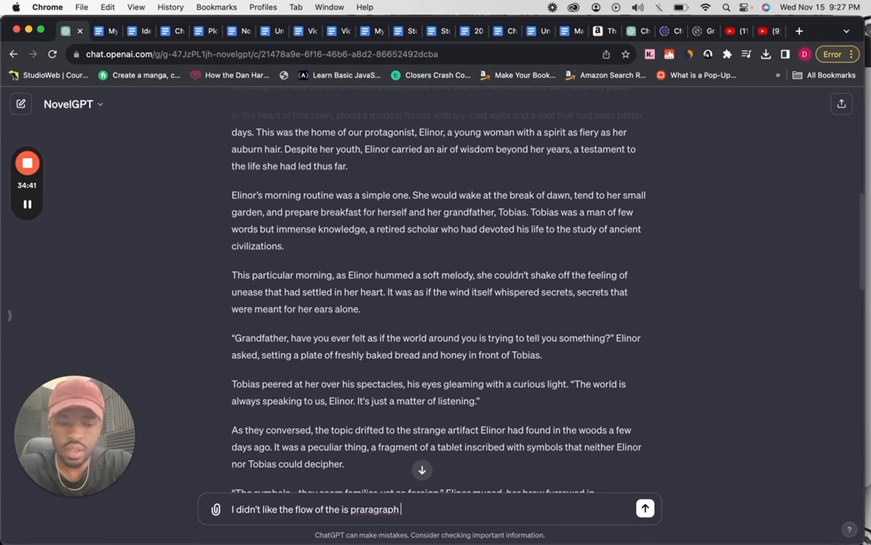
type("\"")
Insert the copied "This particular morning" paragraph in quotation marks into the message and correct the misspelled word to "paragraph".
key("super+v")
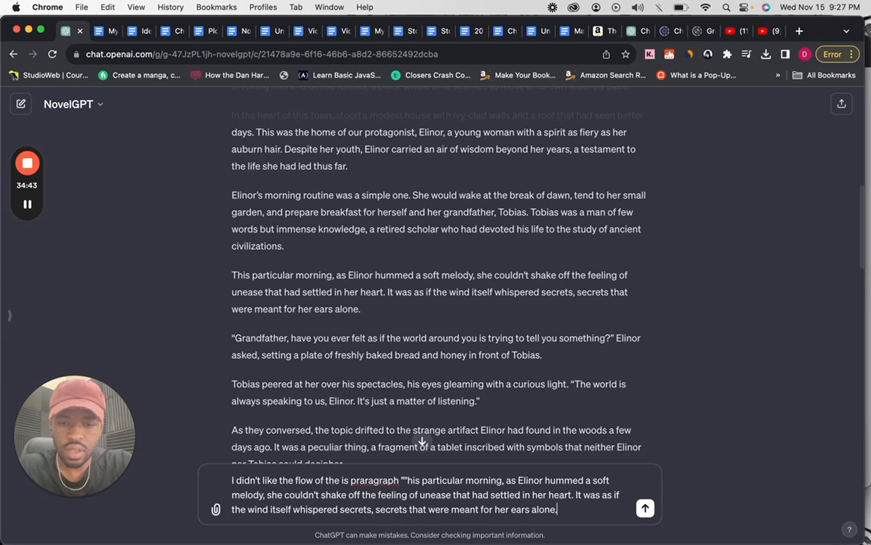
key("super+z")
key("super+v")
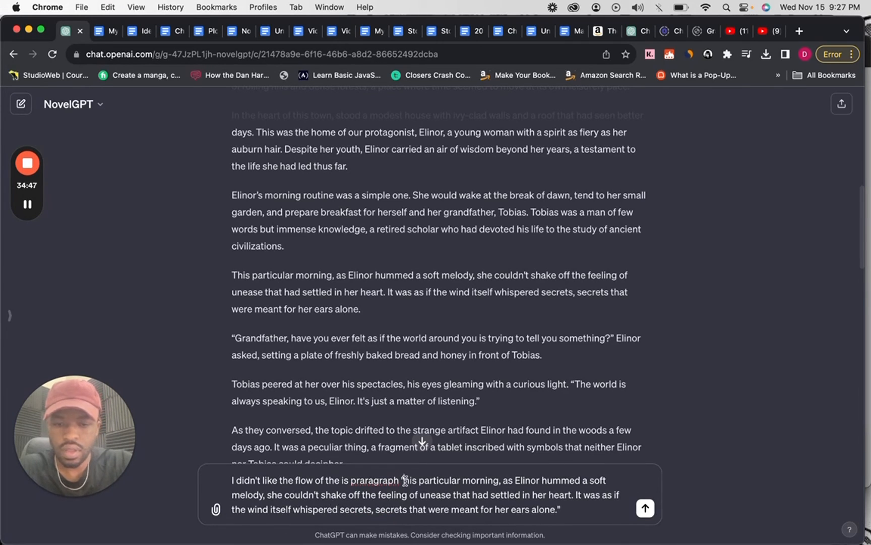
right_click(372, 480)
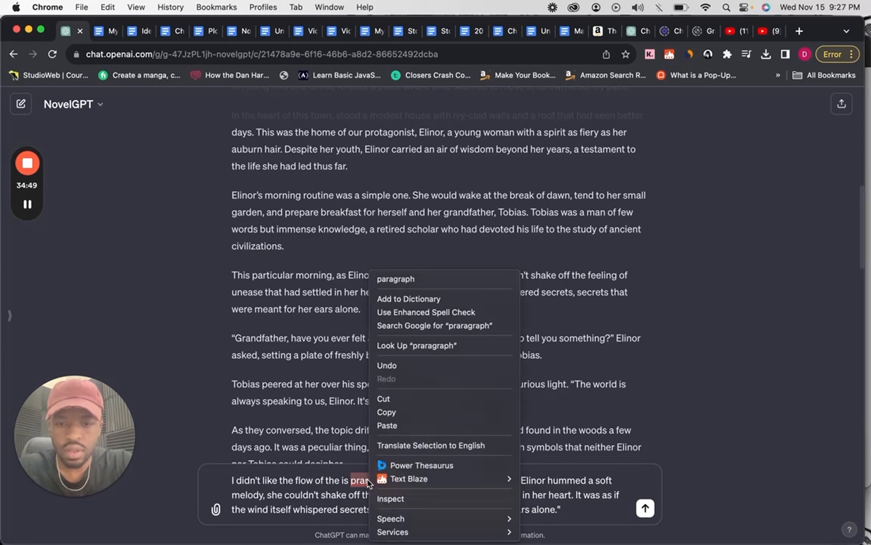
left_click(419, 281)
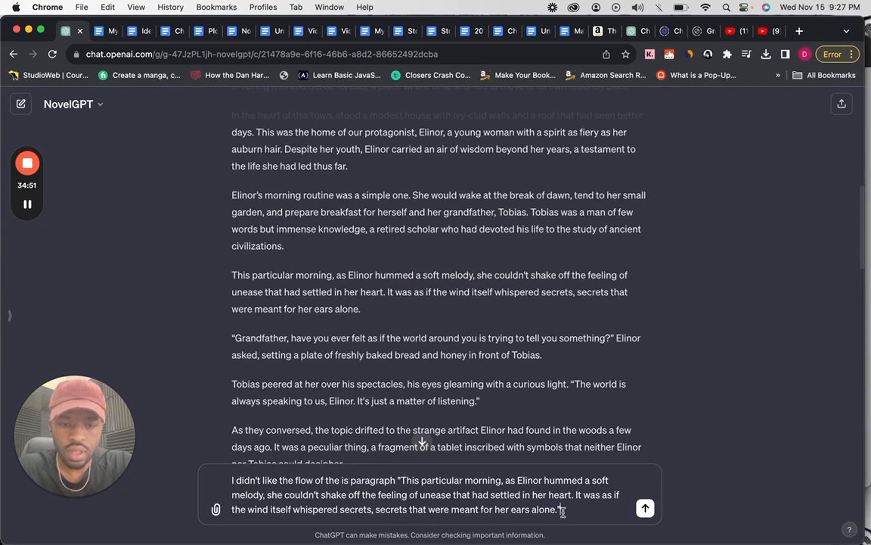
Finish the message after the quoted paragraph with "make it more fast pace." and send it.
type("make")
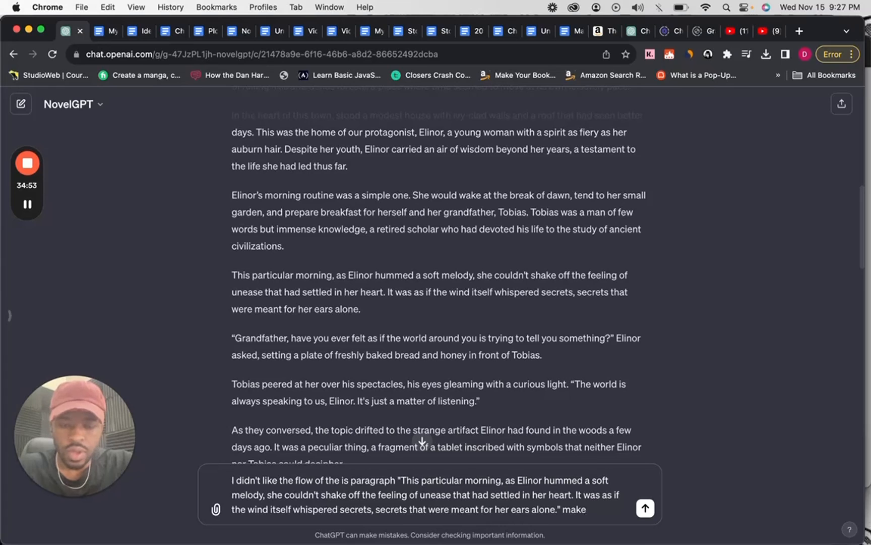
type(" it")
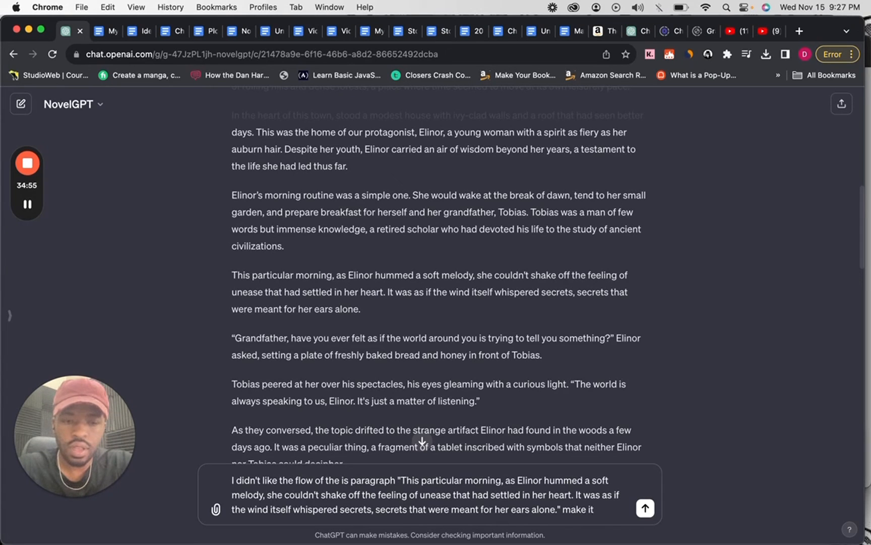
type(" mor")
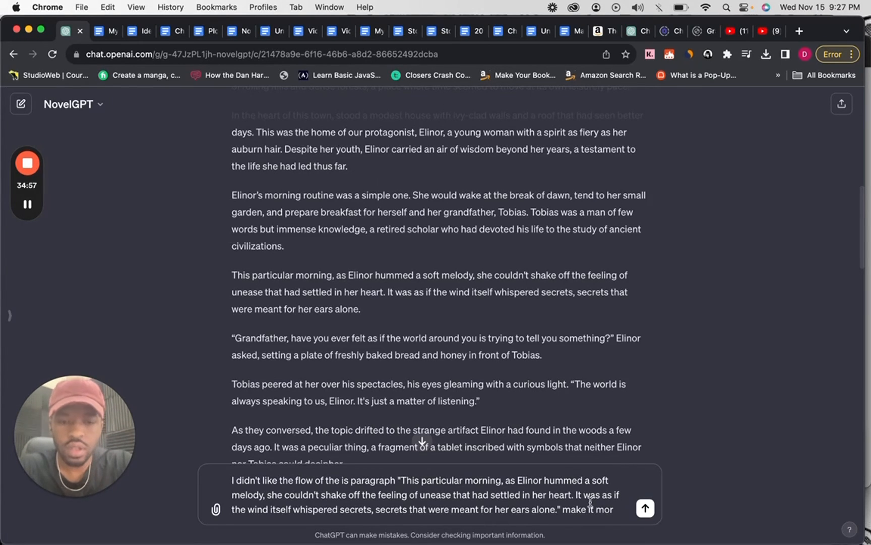
type("e")
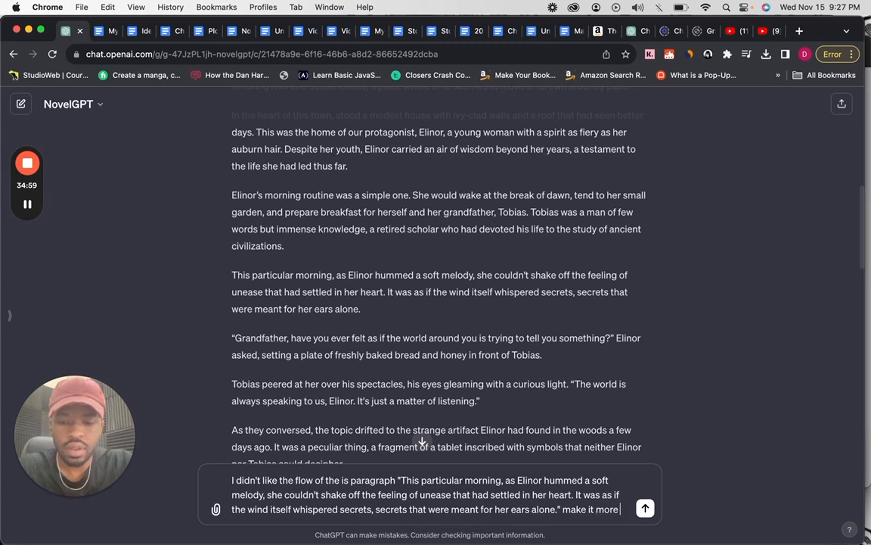
type("e fast pa")
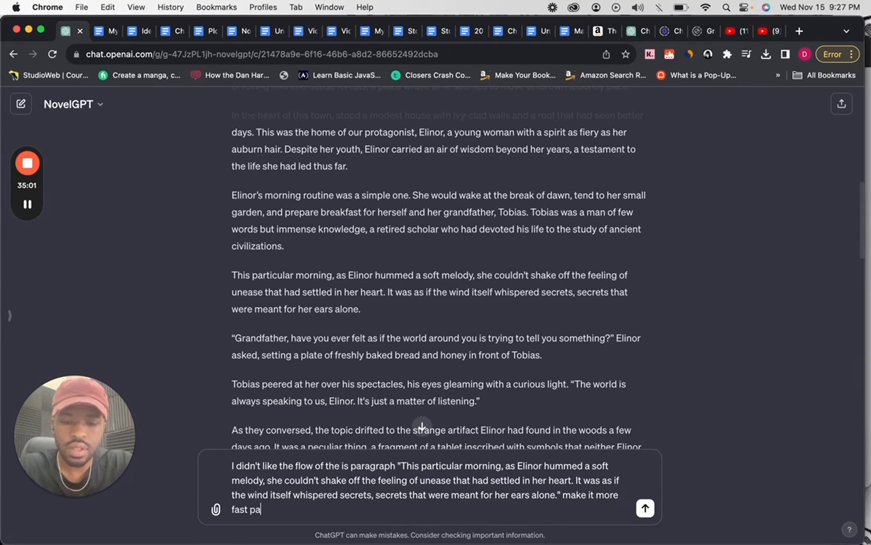
type("ce.")
key("Return")
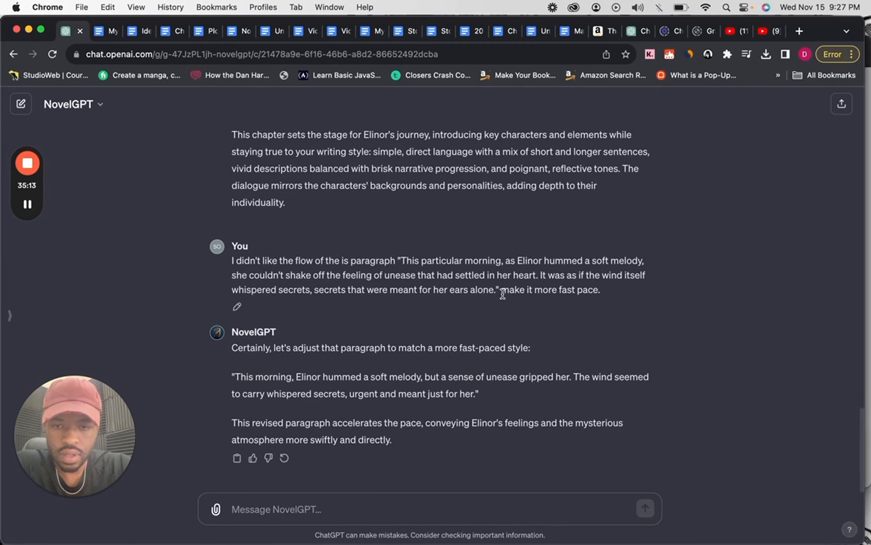
Look back through the generated chapter one from its ending up to the opening paragraphs.
scroll(496, 312, "up", 5)
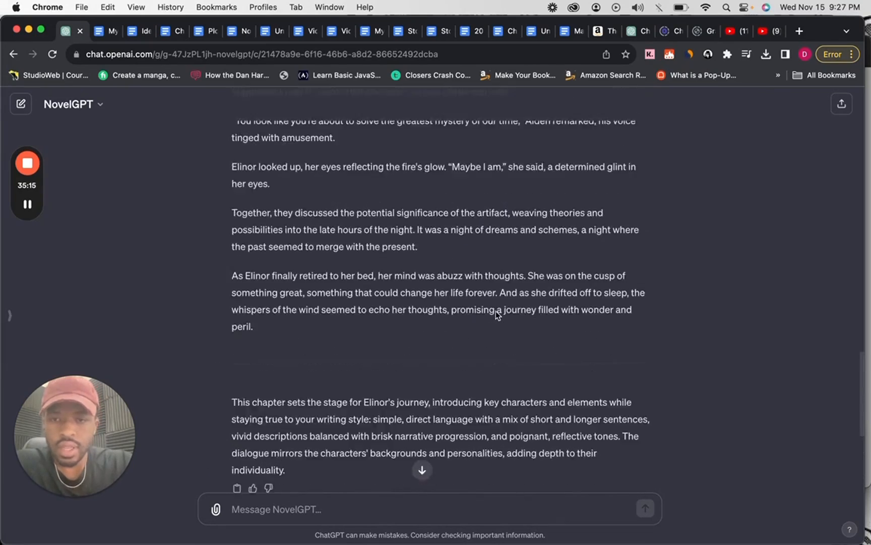
scroll(496, 311, "up", 12)
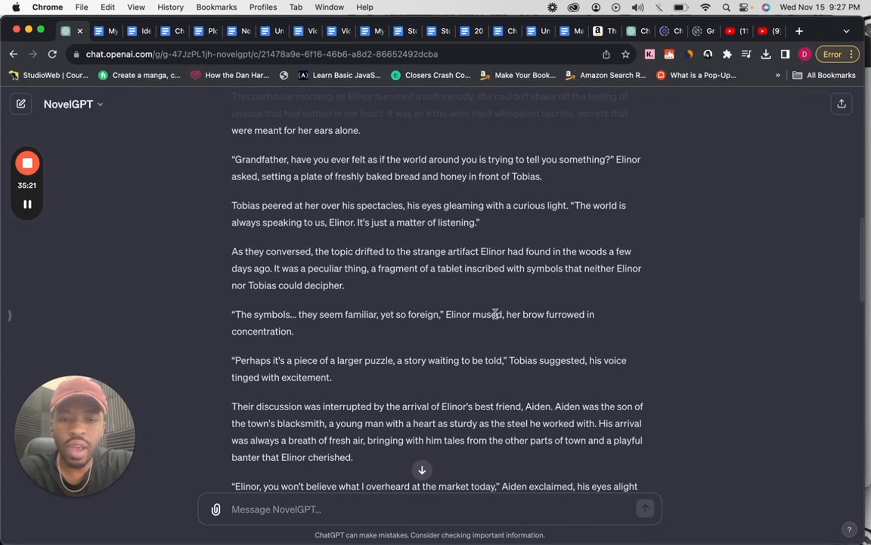
scroll(492, 353, "up", 5)
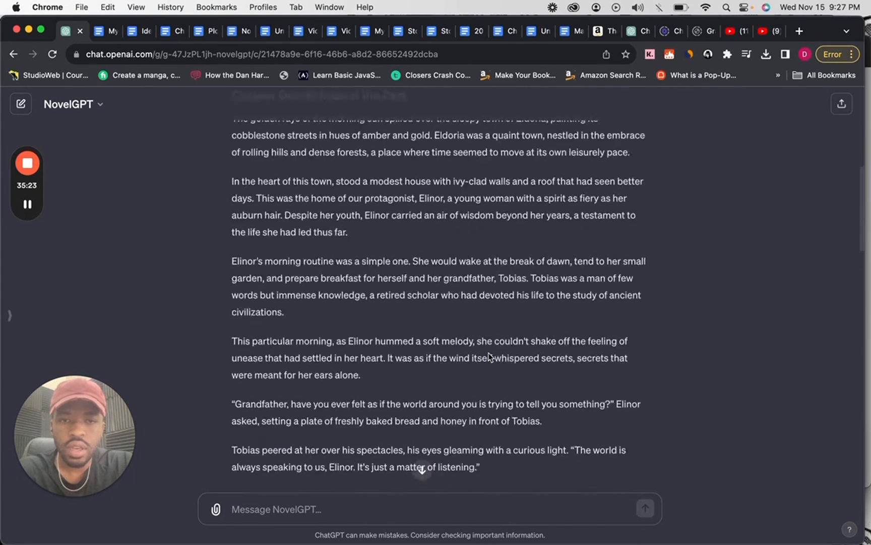
scroll(488, 356, "up", 2)
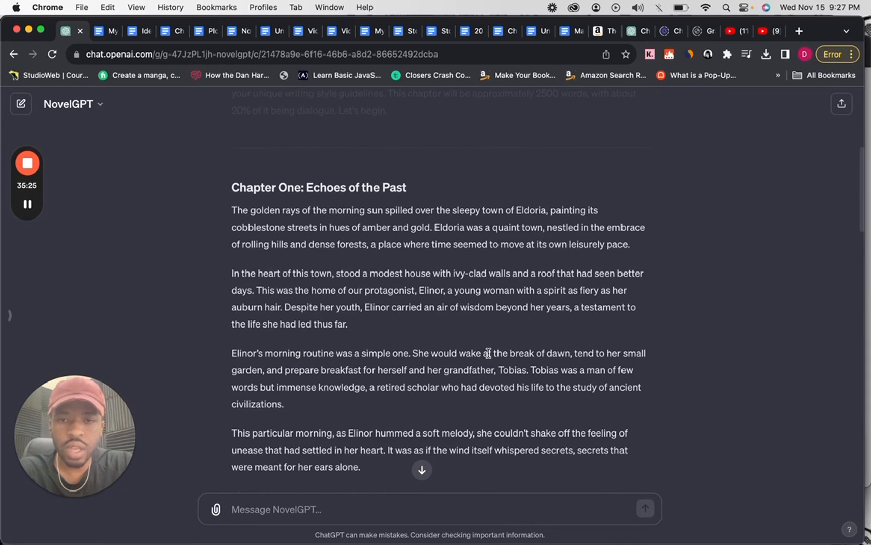
Copy the full chapter one text from the "Chapter One: Echoes of the Past" heading through its closing paragraph.
scroll(488, 353, "up", 3)
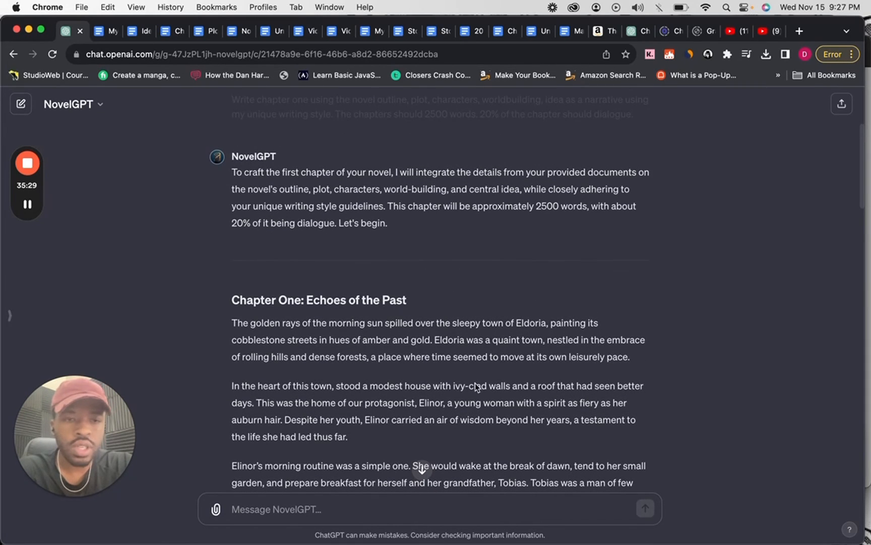
scroll(563, 284, "up", 1)
scroll(562, 284, "down", 2)
scroll(563, 283, "down", 1)
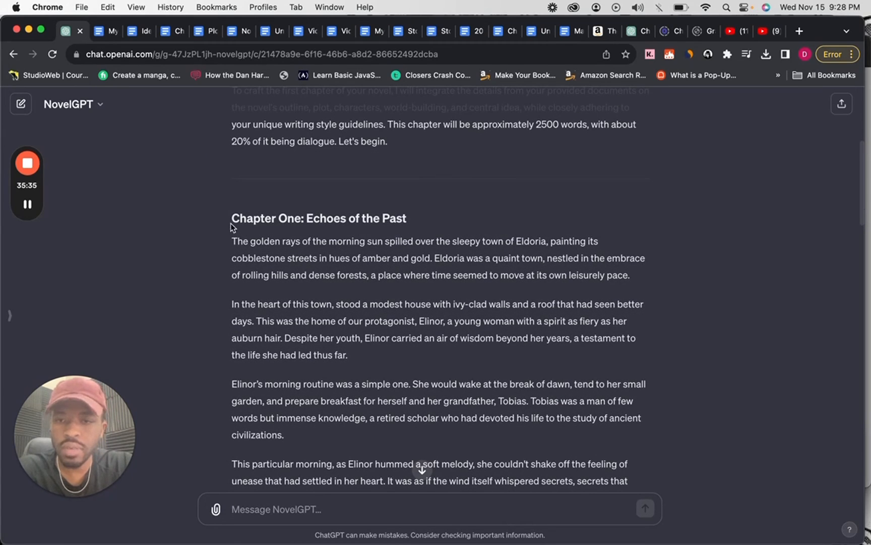
left_click_drag(231, 217, 281, 304)
scroll(281, 304, "down", 3)
scroll(281, 304, "down", 15)
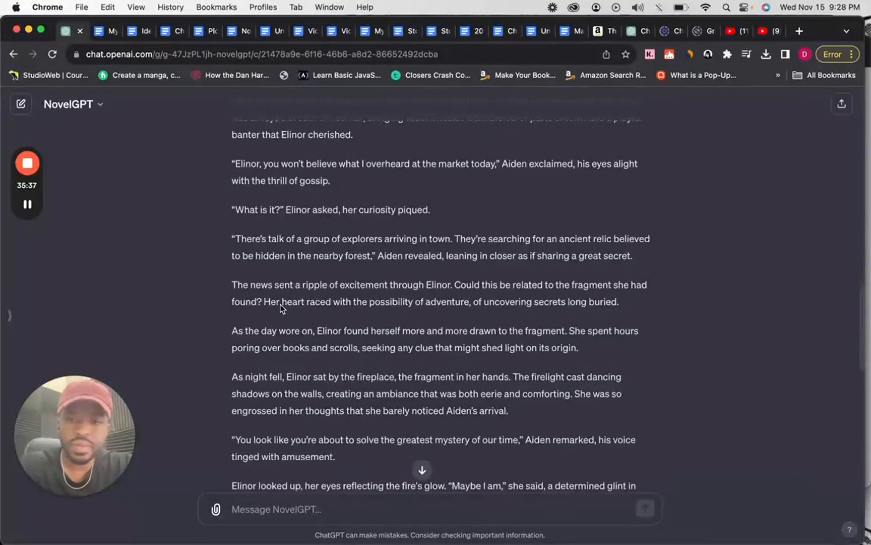
left_click(323, 310, "shift")
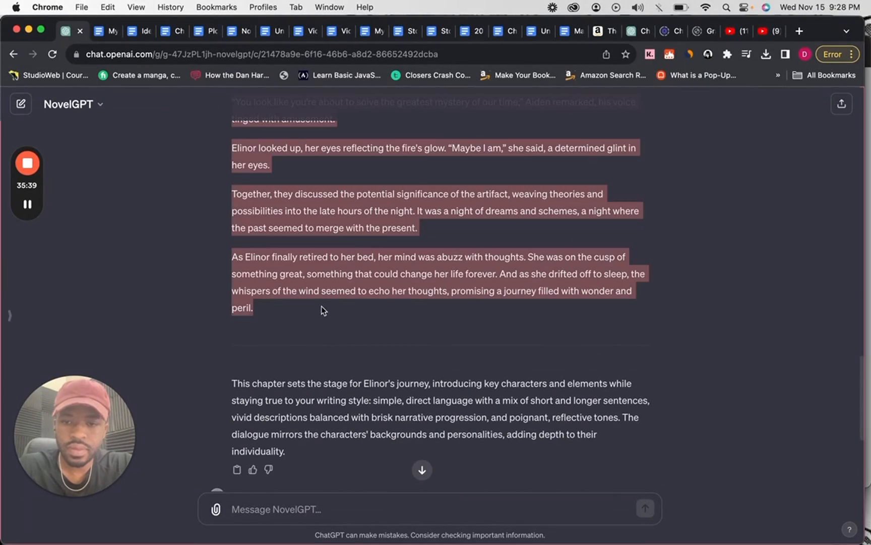
left_click(279, 520)
key("super+v")
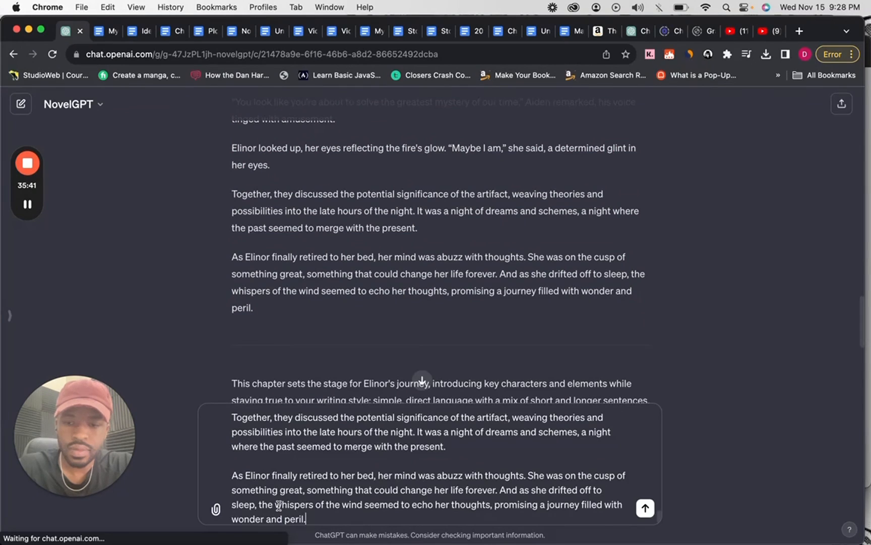
key("super+a")
key("BackSpace")
Switch to Google Docs, create a new blank document and paste the copied chapter one into it.
left_click(266, 34)
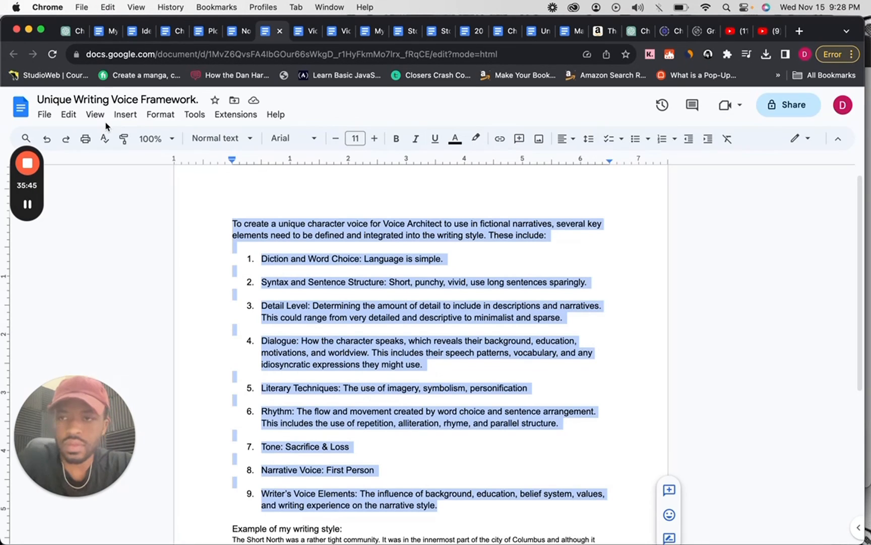
left_click(44, 115)
mouse_move(64, 139)
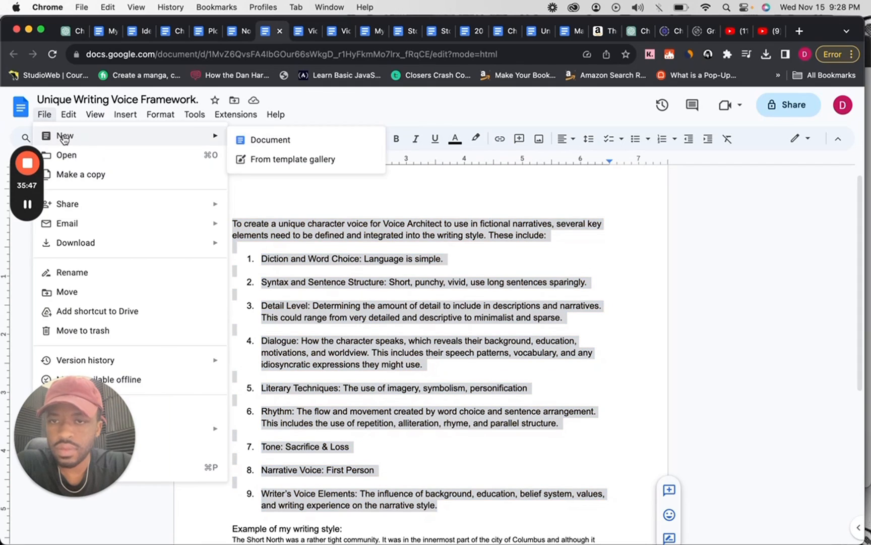
left_click(290, 146)
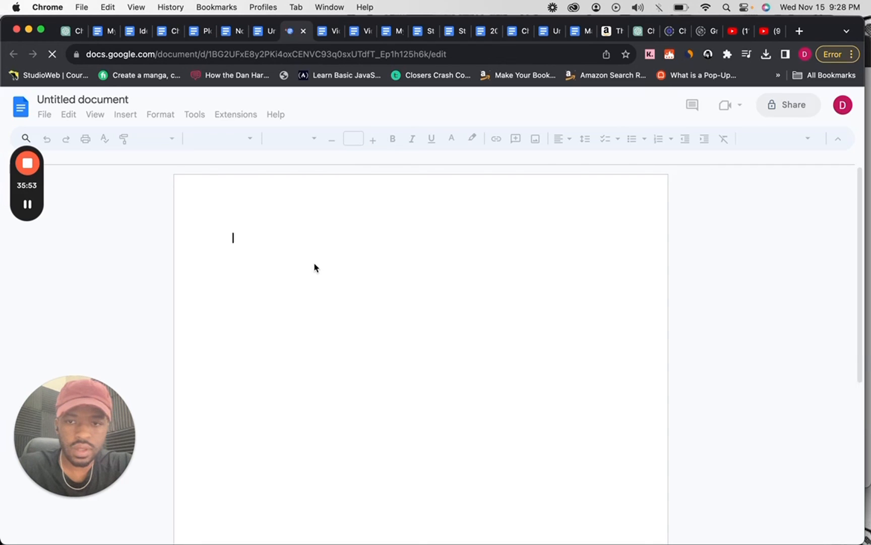
key("super+v")
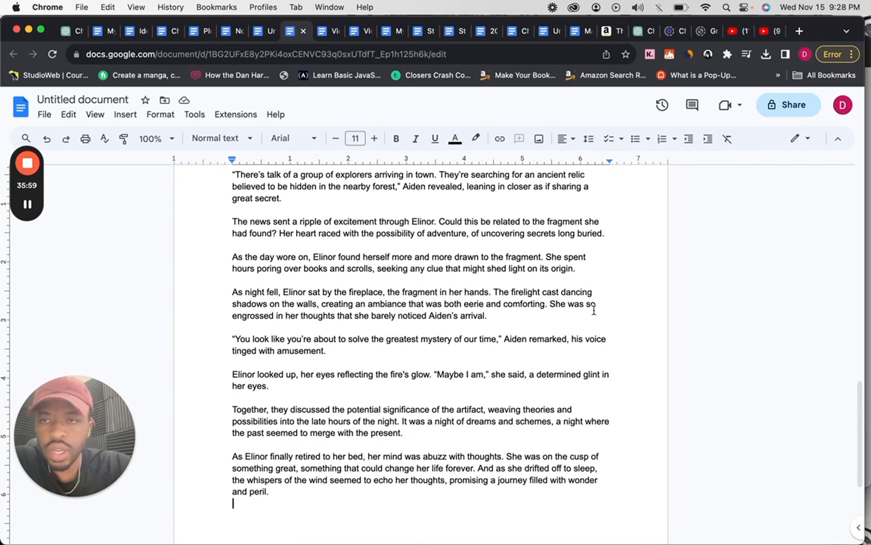
Return to the ChatGPT conversation, reveal the list of custom GPTs and open EditorGPT.
left_click(68, 36)
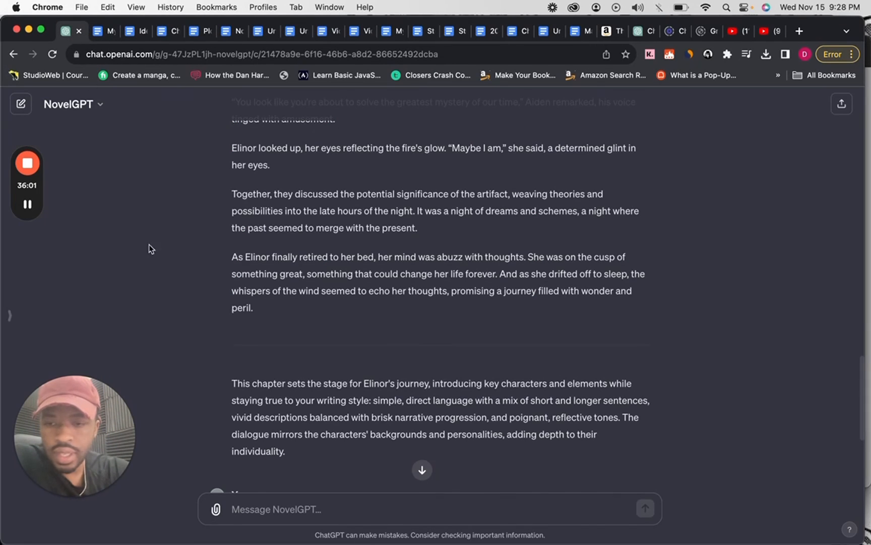
left_click(11, 315)
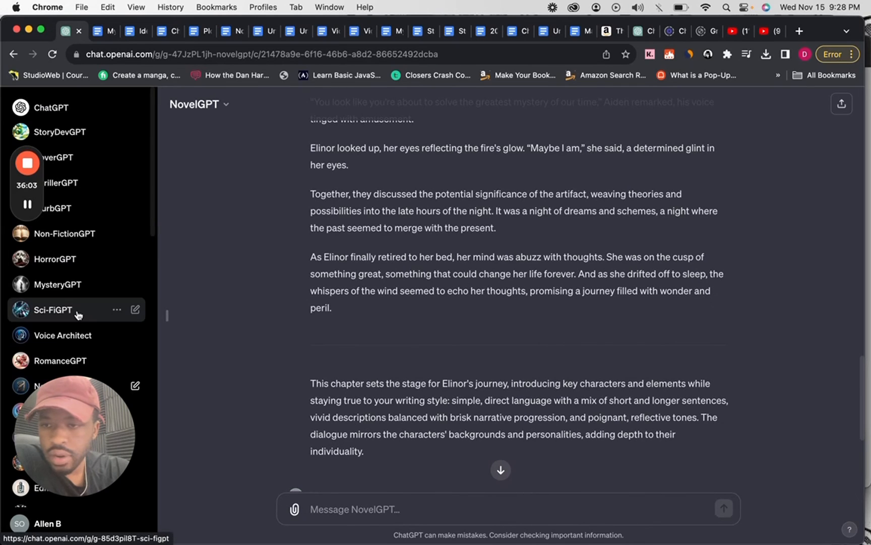
scroll(79, 315, "down", 5)
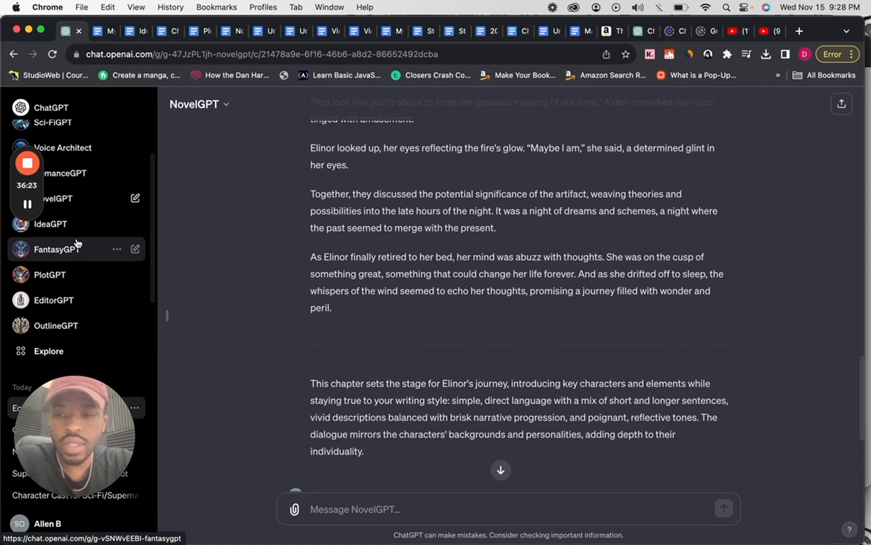
left_click(59, 298)
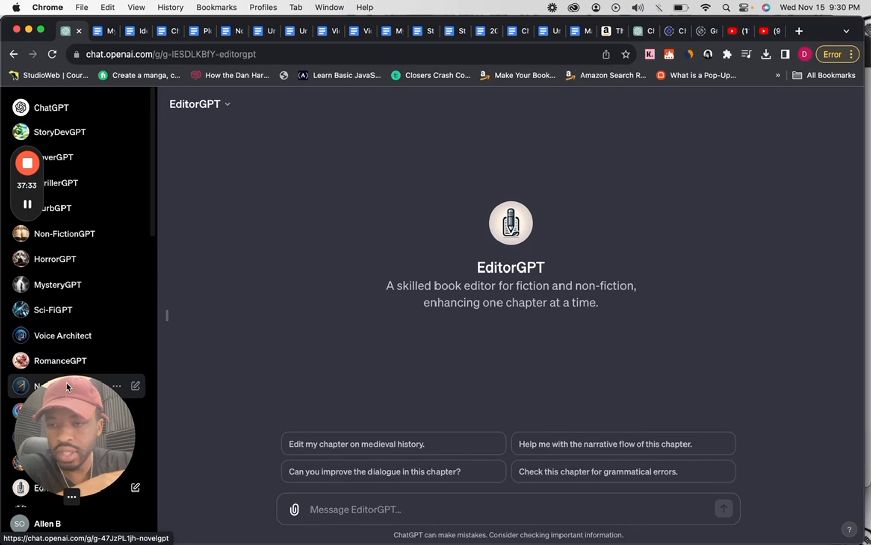
Look through the list of custom GPTs and open BlurbGPT.
scroll(59, 359, "down", 2)
scroll(59, 359, "down", 1)
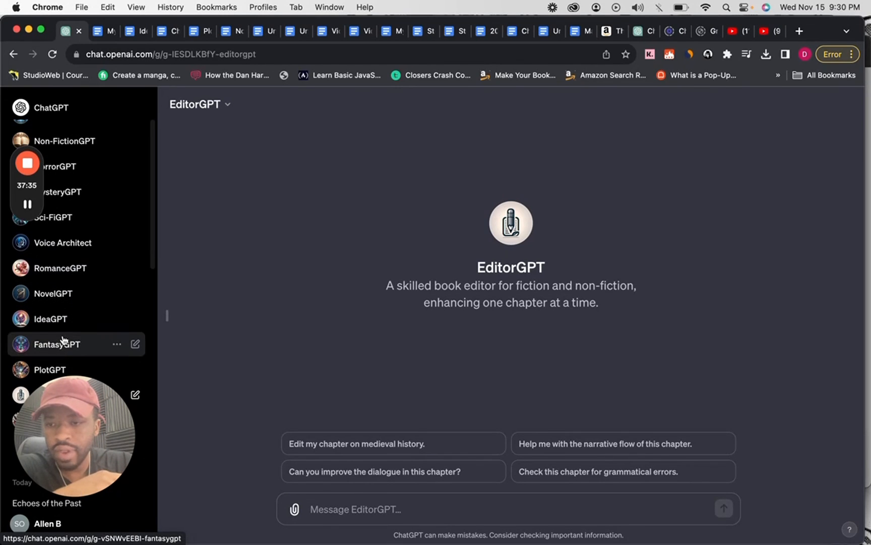
scroll(63, 345, "down", 5)
scroll(63, 339, "up", 8)
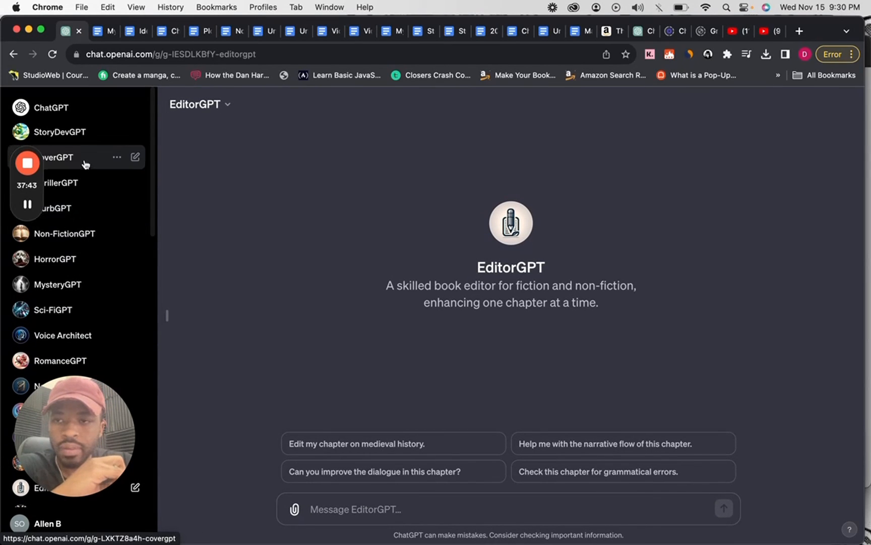
left_click(64, 214)
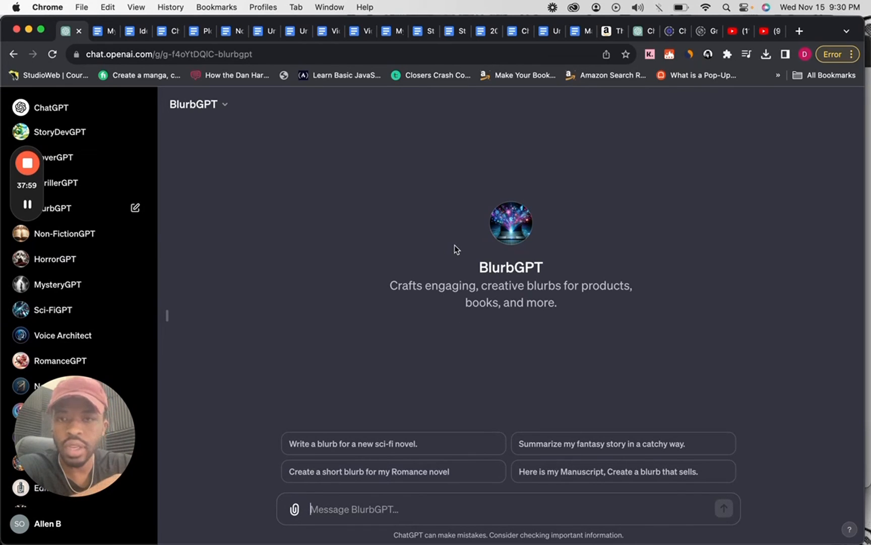
Examine the full blurb of The Black Heart on its Amazon product page, outside the Kindle sample, and return to BlurbGPT.
left_click(610, 33)
scroll(381, 238, "up", 3)
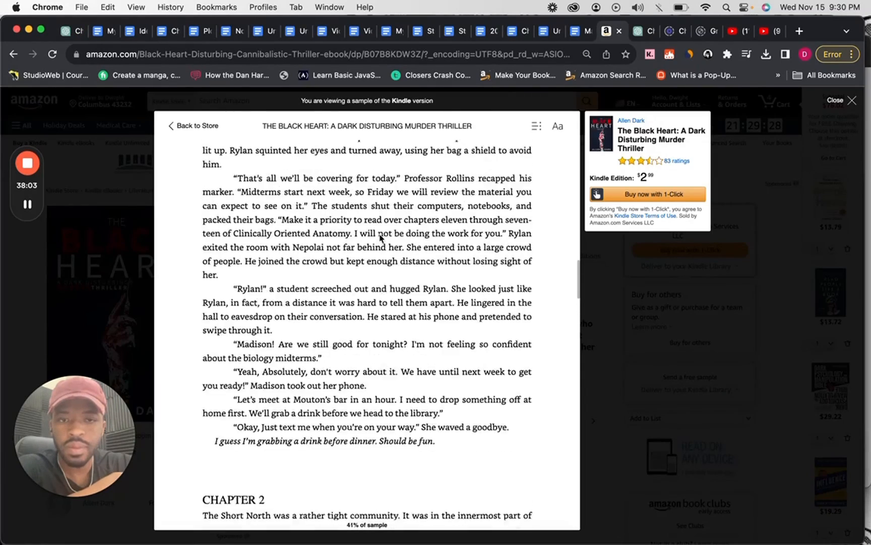
scroll(381, 238, "up", 10)
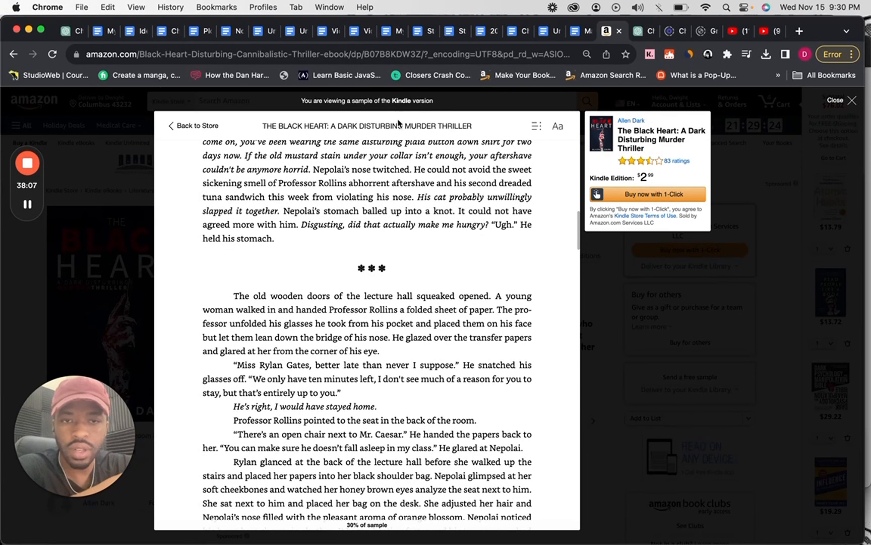
left_click(590, 302)
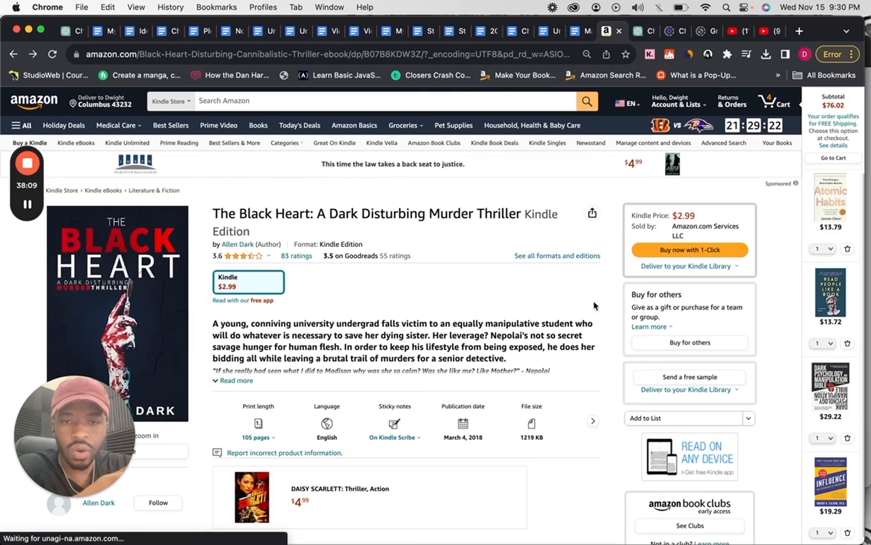
scroll(439, 338, "down", 3)
scroll(440, 338, "down", 3)
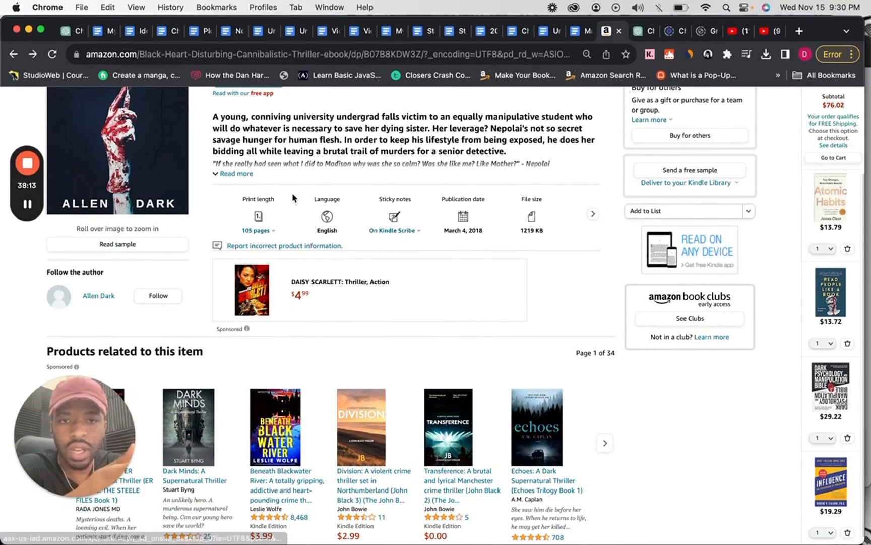
left_click(243, 174)
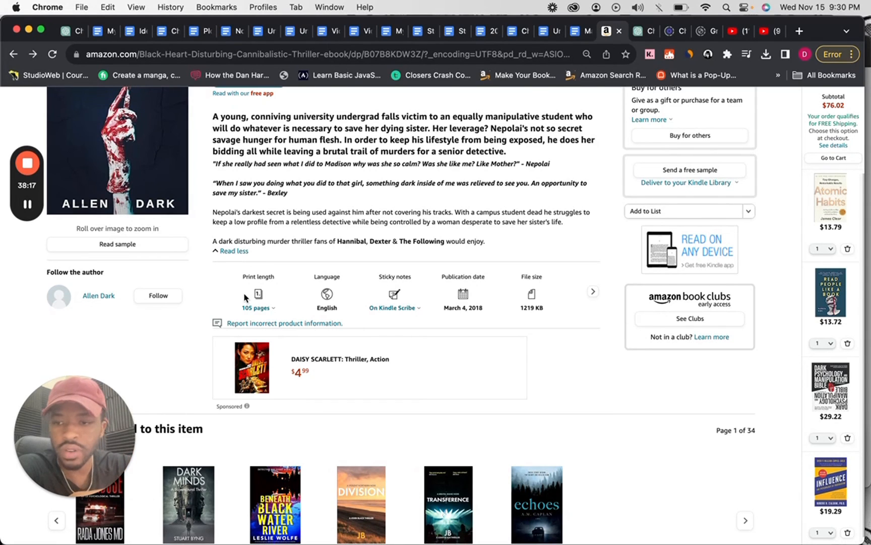
scroll(340, 255, "up", 2)
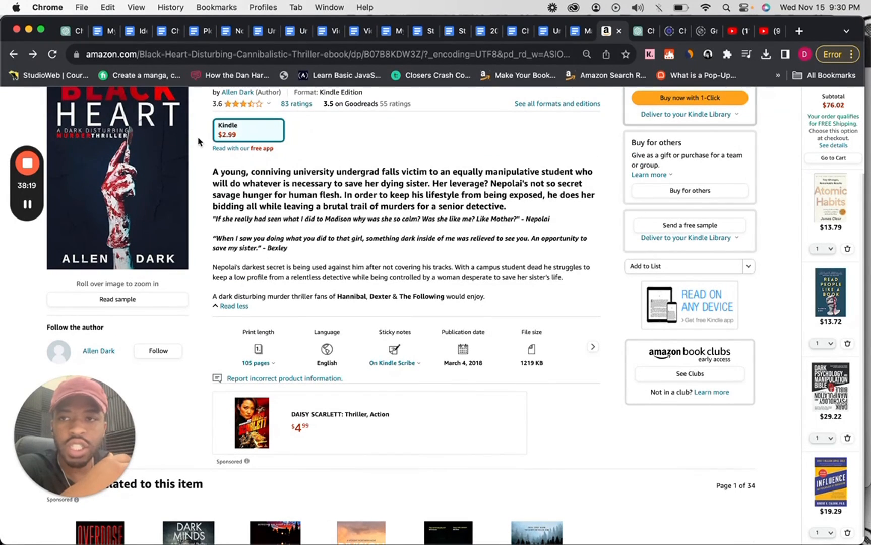
left_click(78, 35)
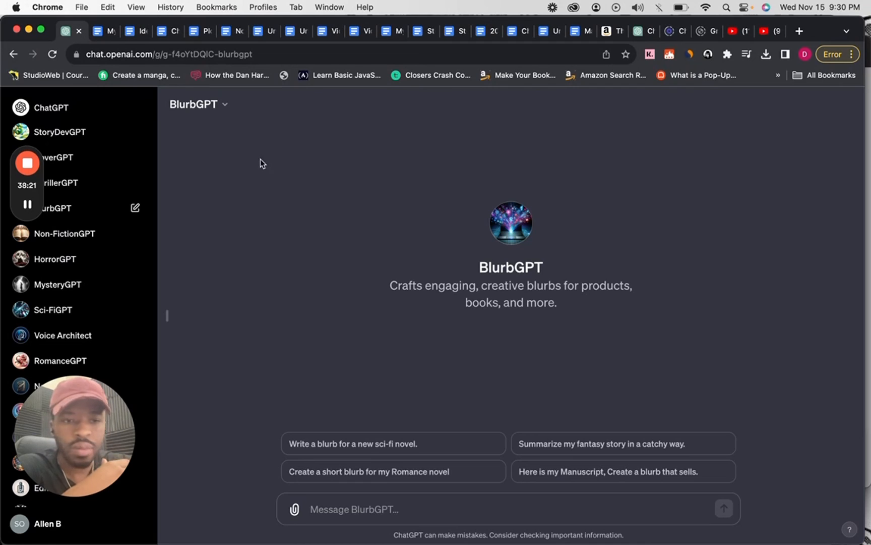